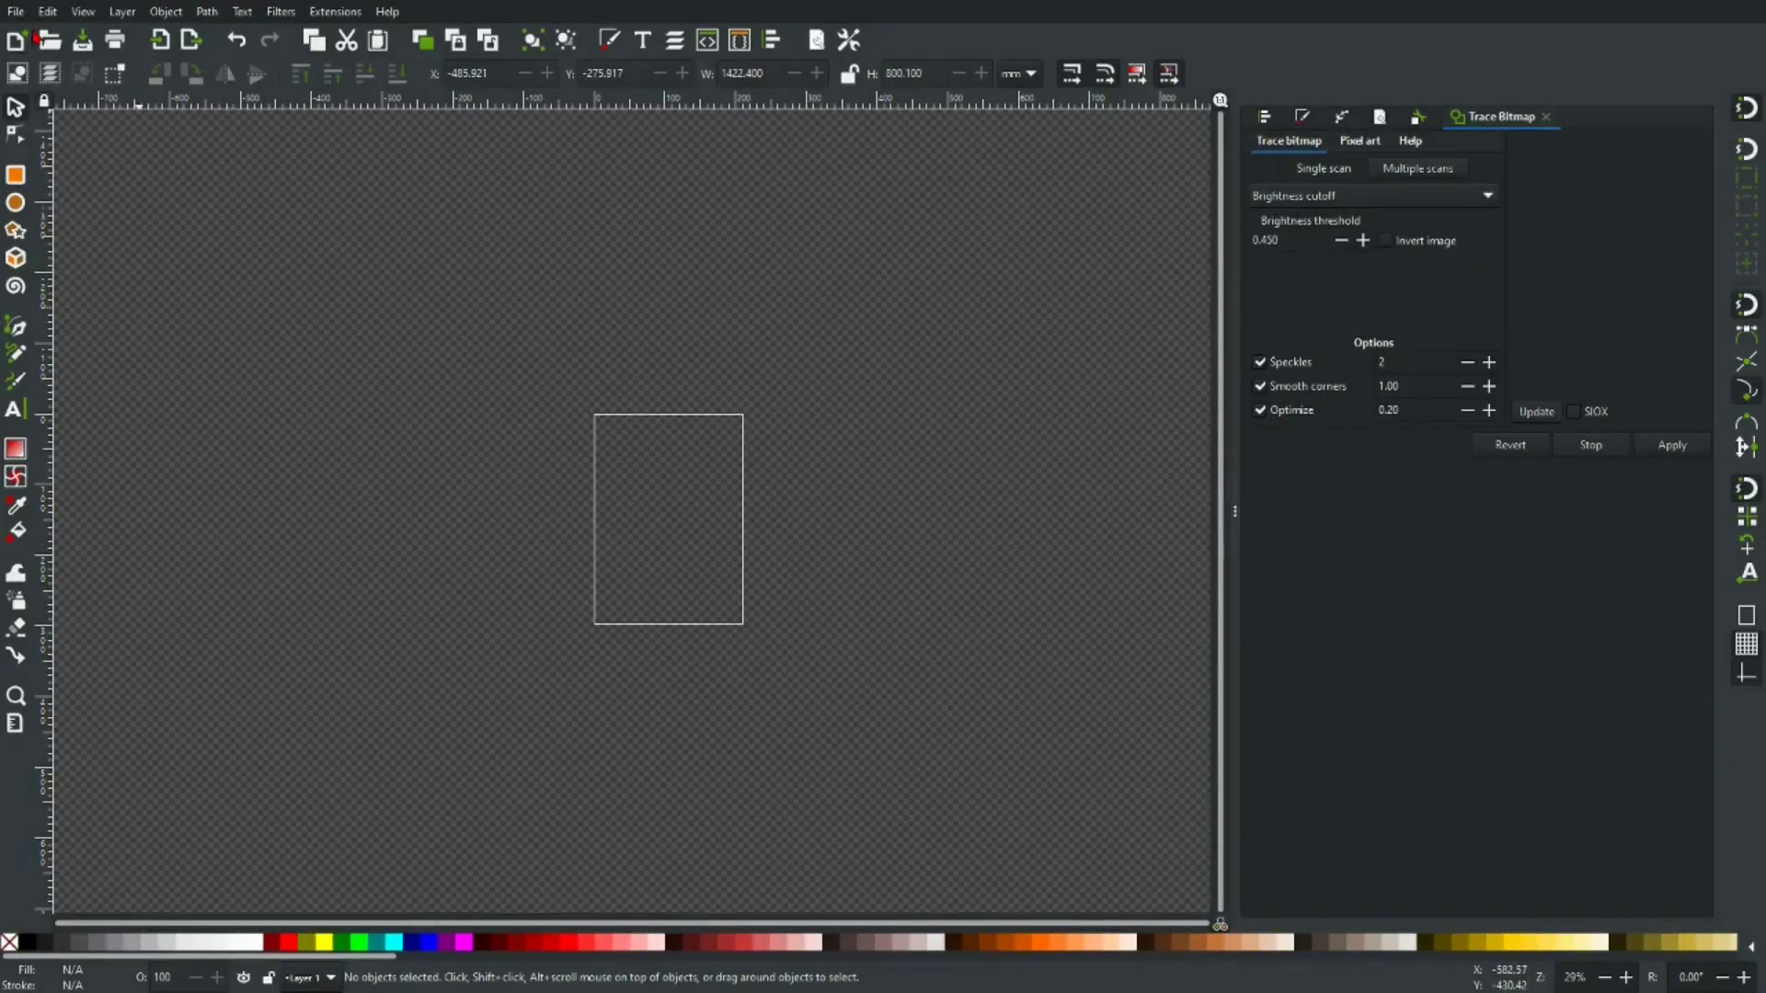
# Import the car photo PXL_20230129_172529355.jpg as an embedded image with smooth rendering and move it over the page.
pyautogui.click(18, 12)
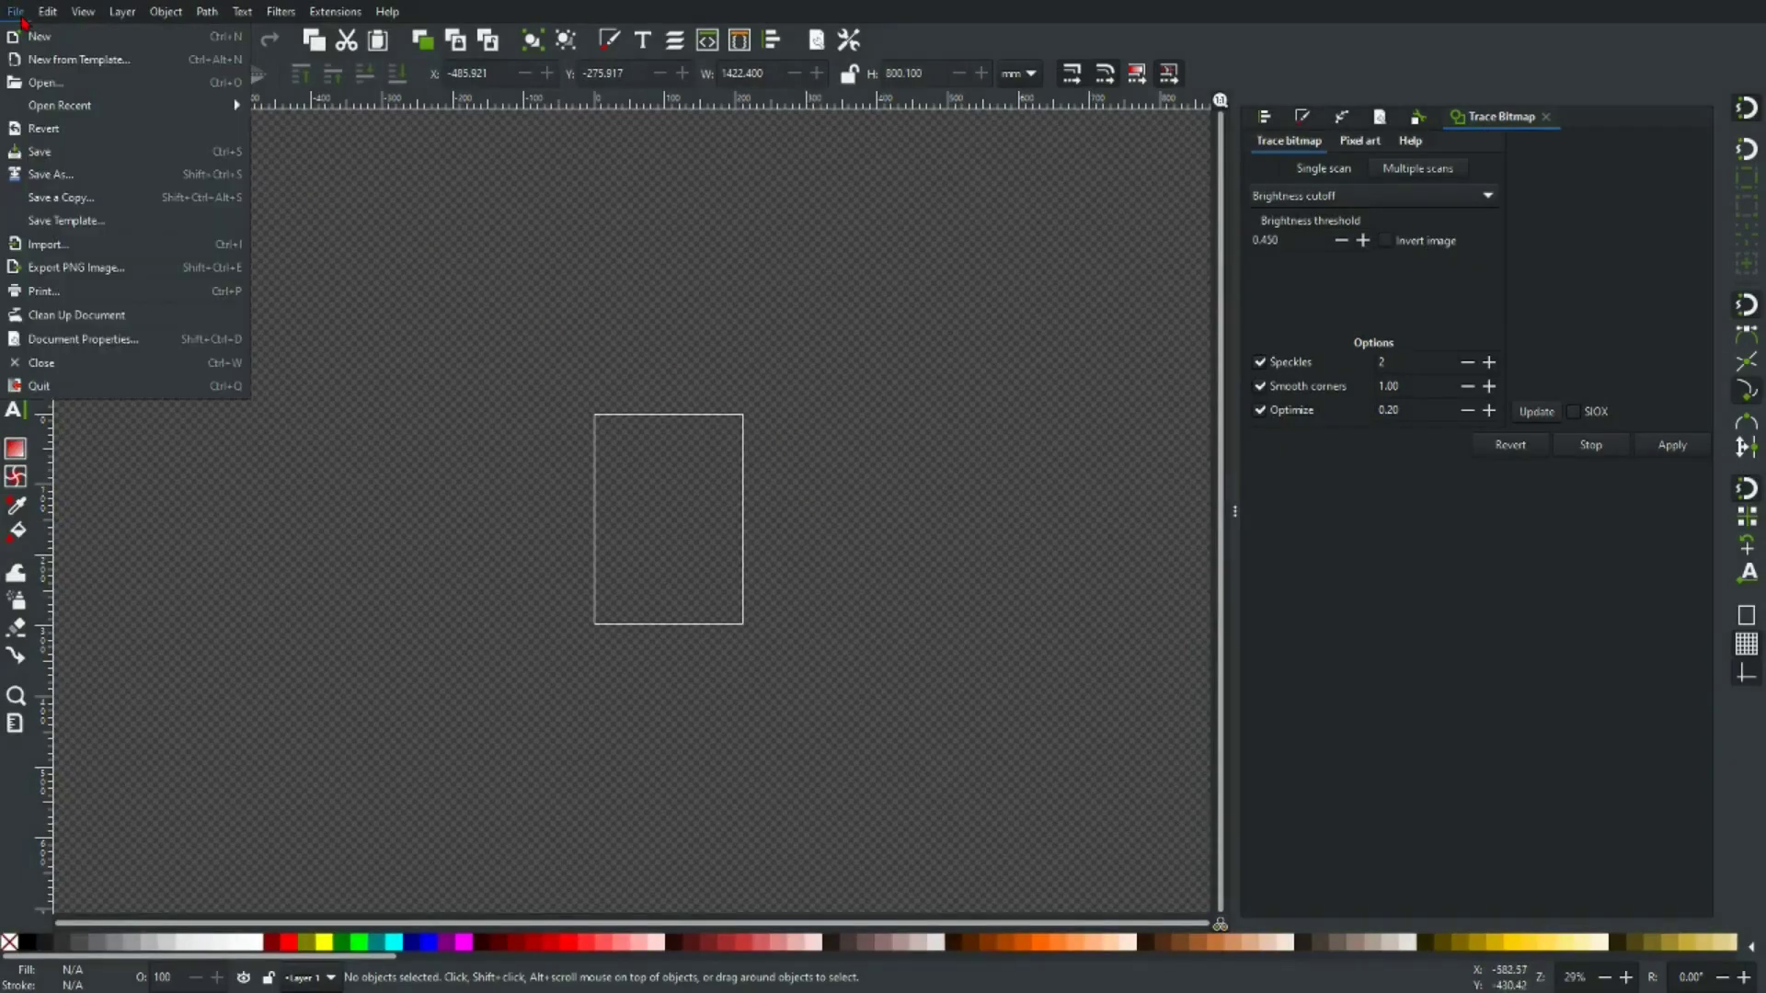
pyautogui.click(61, 253)
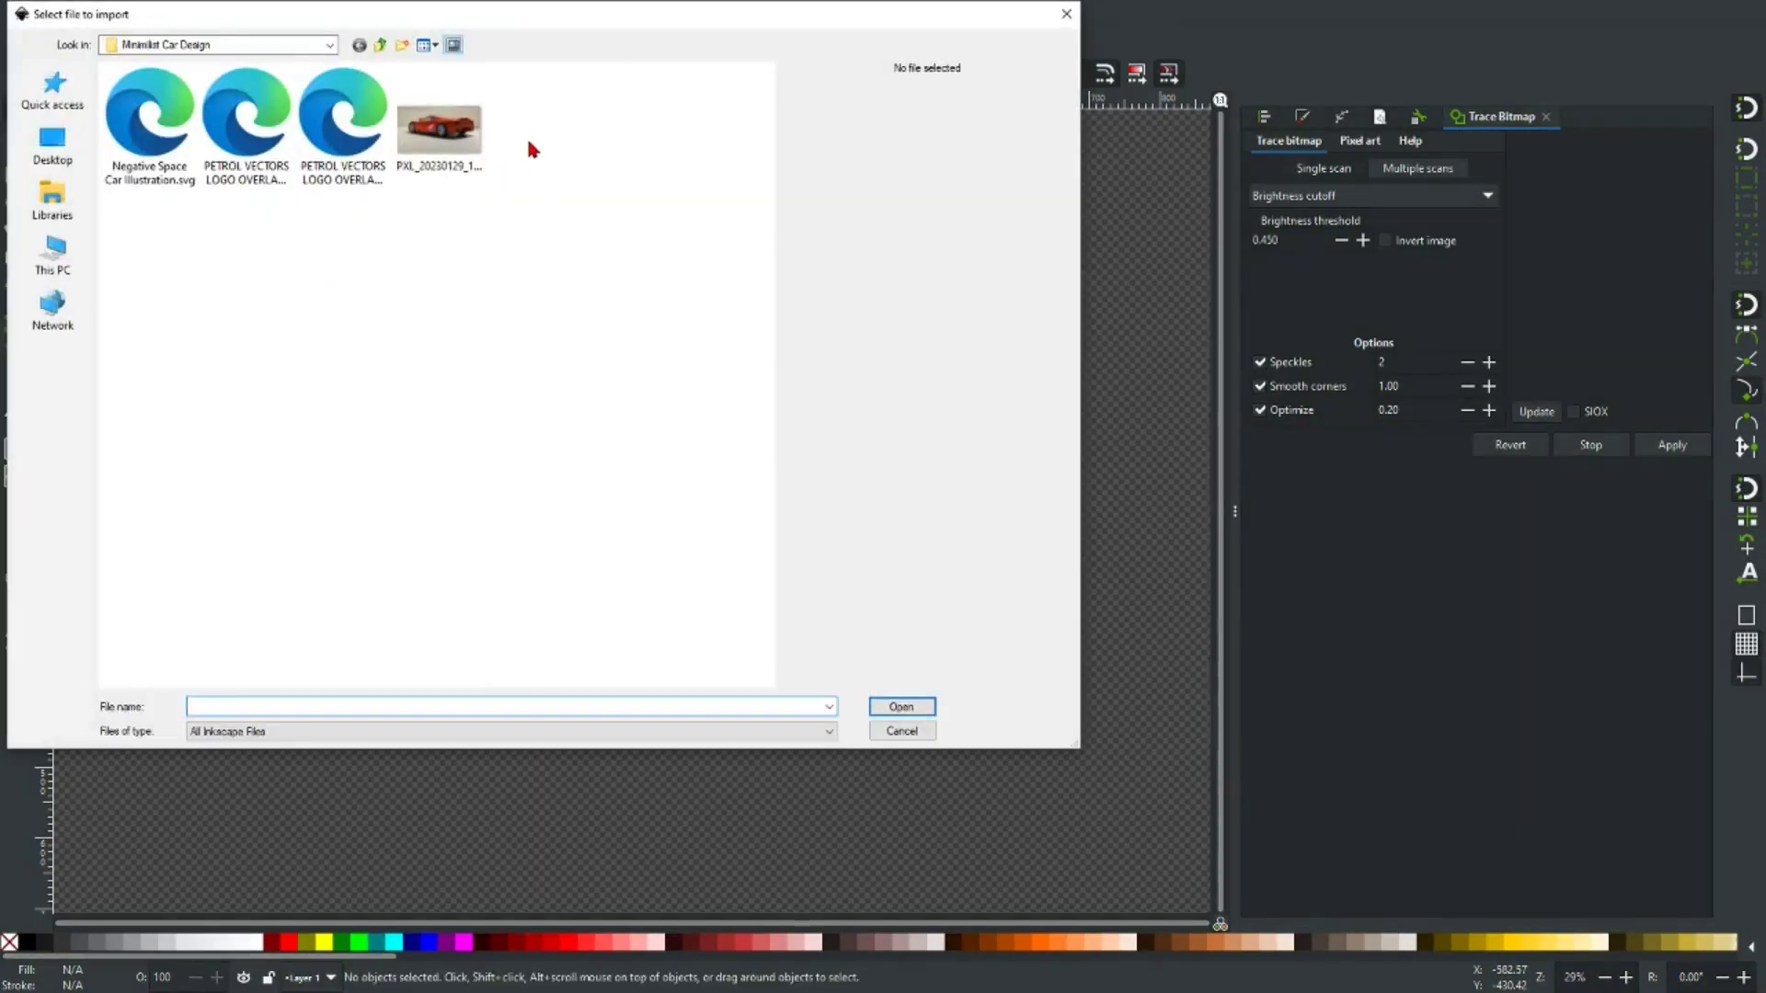
pyautogui.click(450, 136)
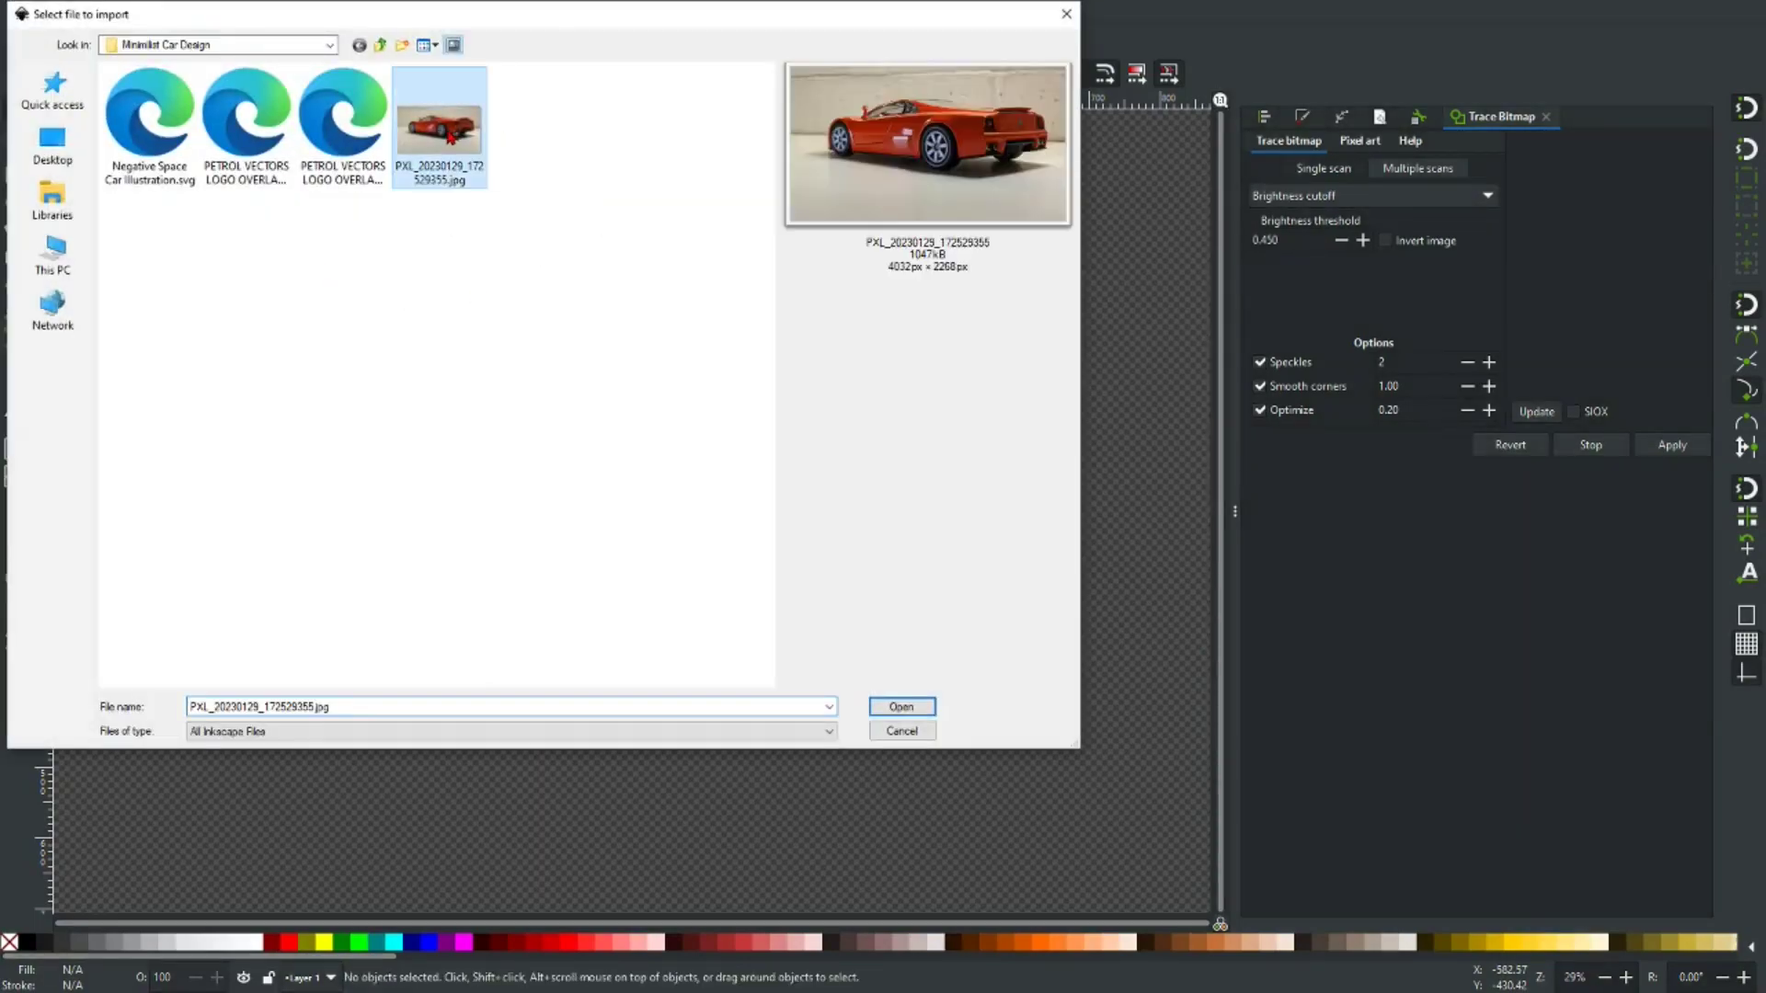
pyautogui.click(911, 708)
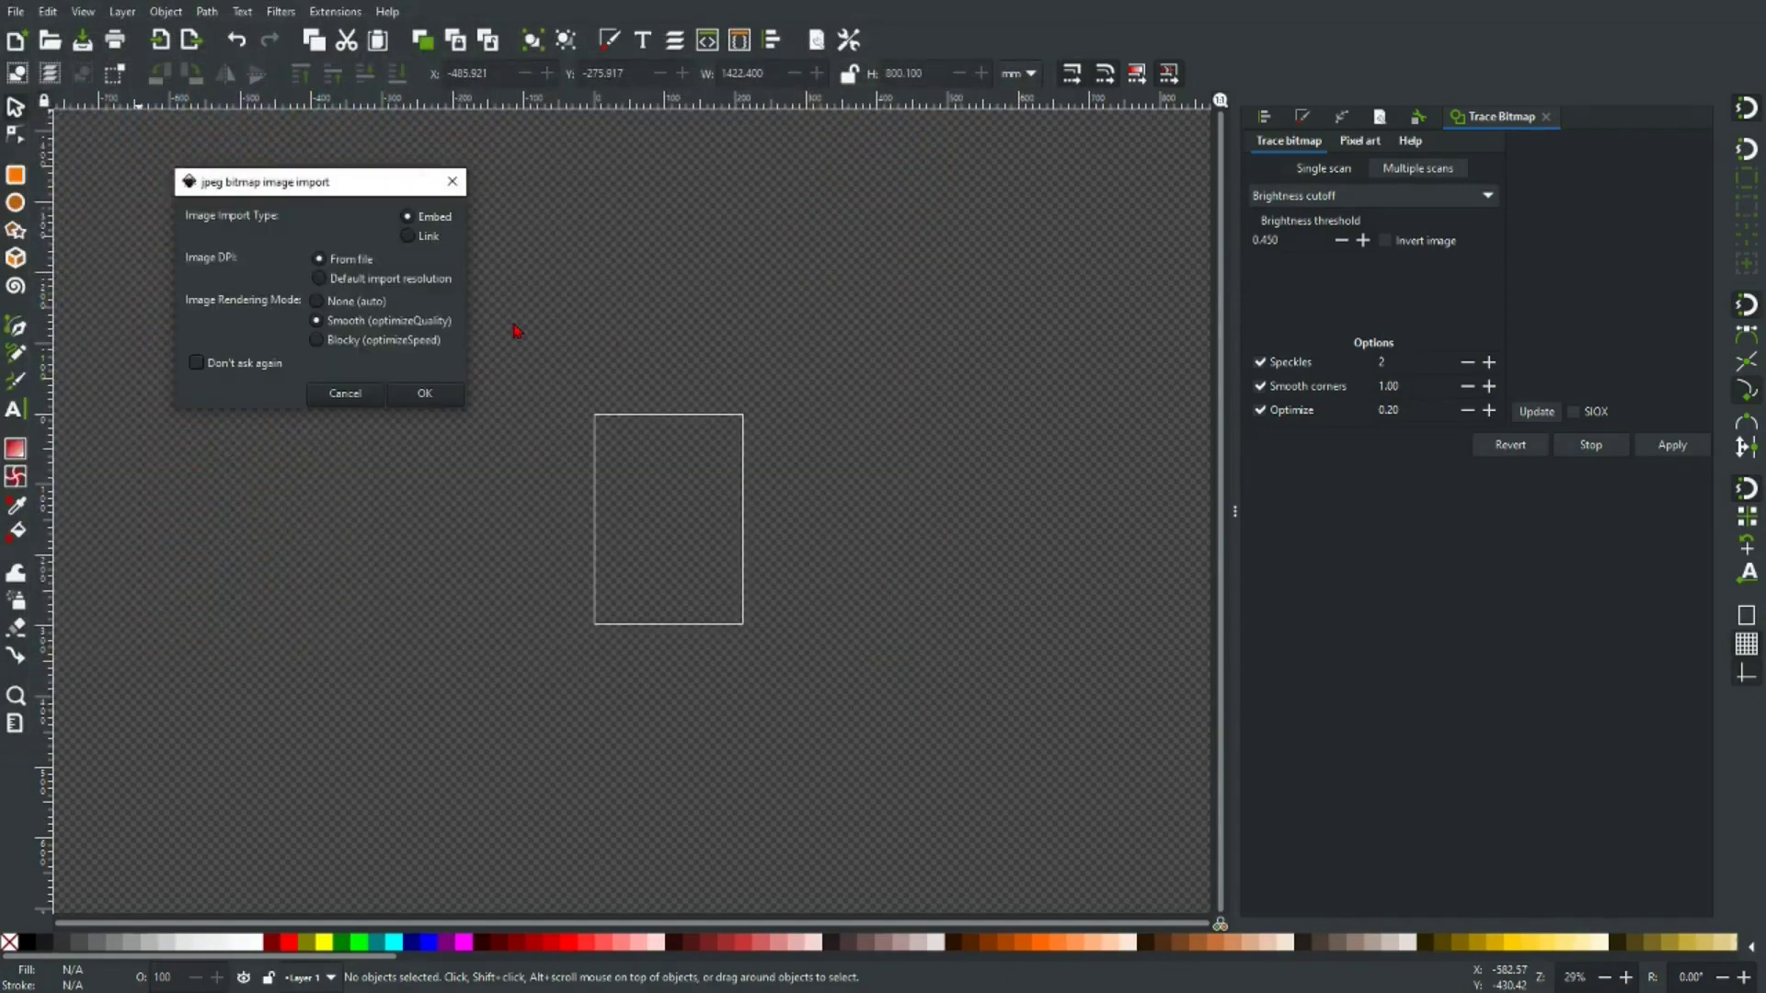
pyautogui.click(425, 395)
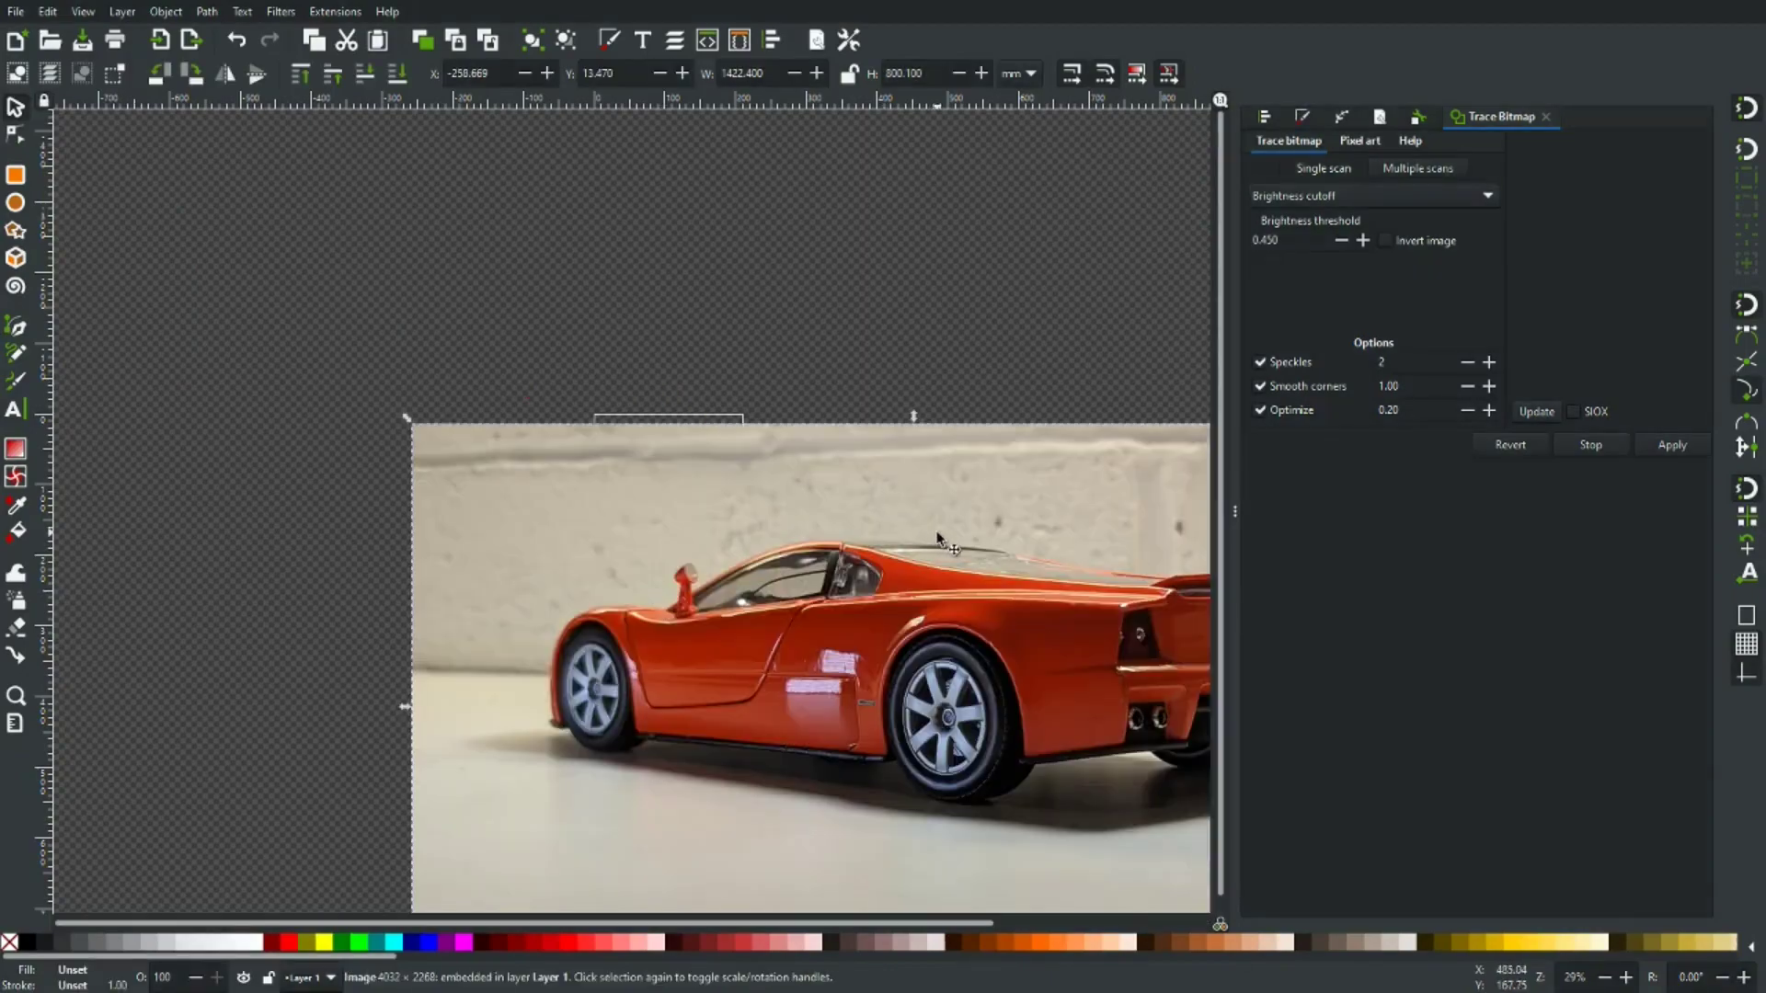
pyautogui.moveTo(982, 549); pyautogui.dragTo(679, 319)
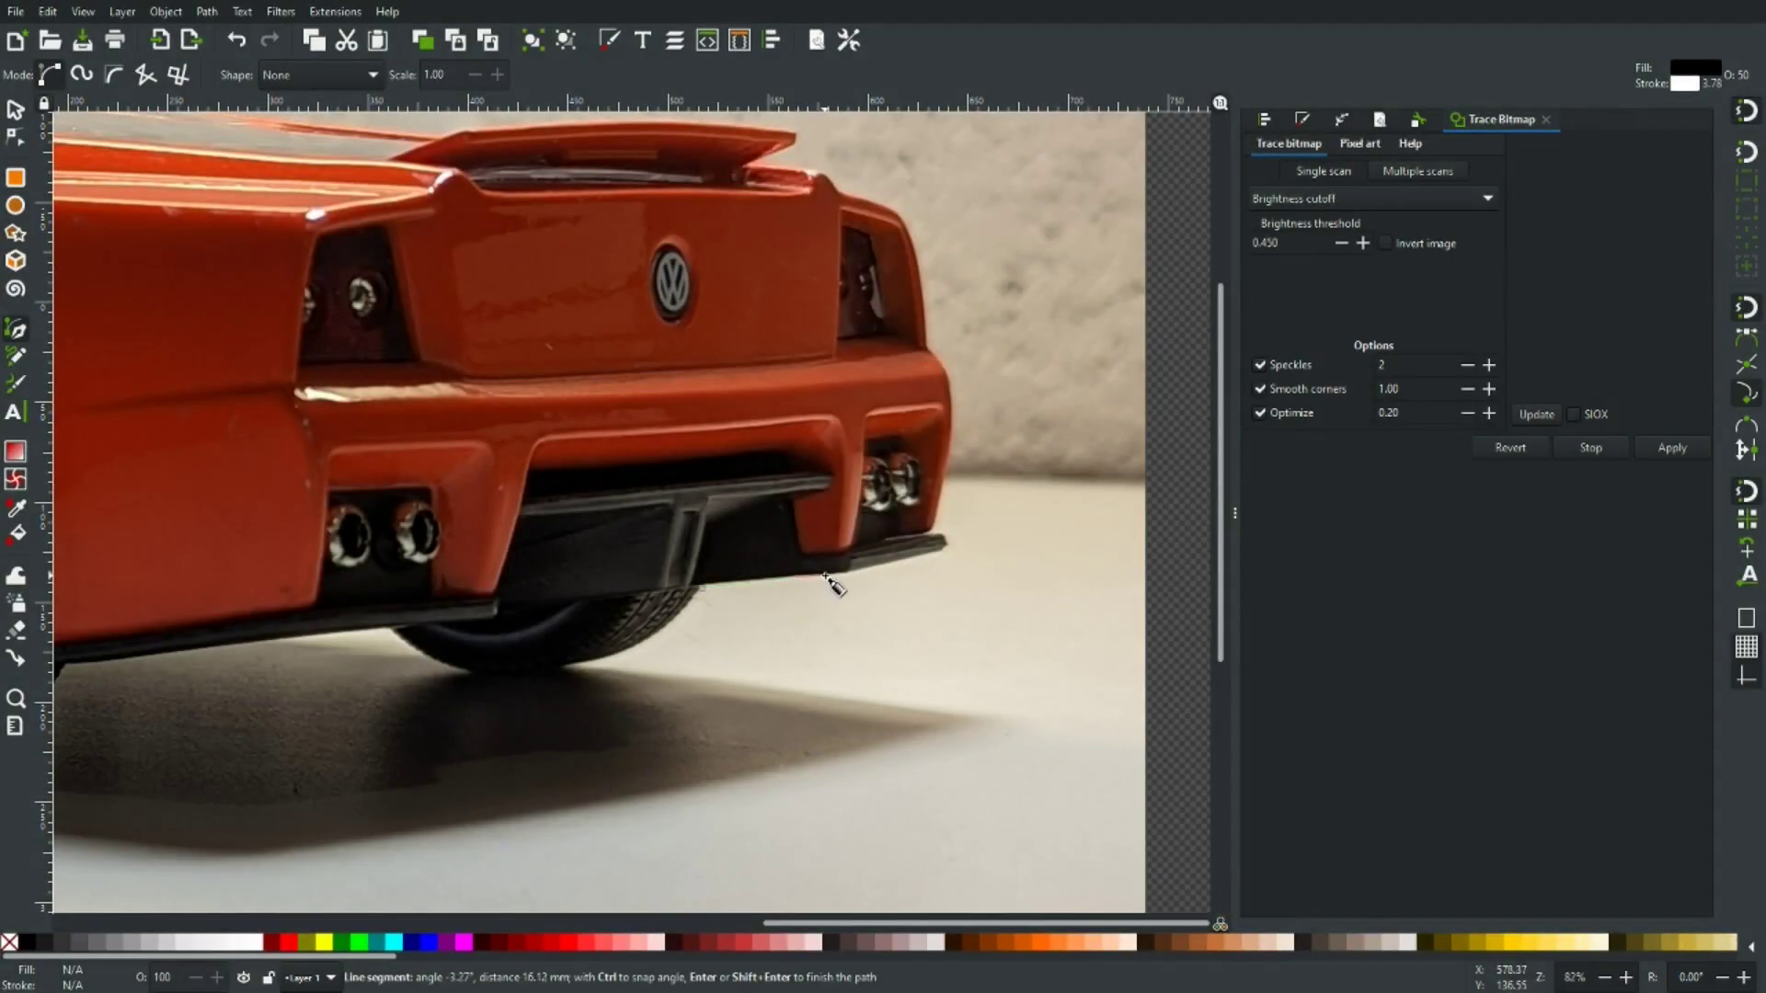
# Trace the outer end of the black lip beneath the rear bumper with the Pen tool.
pyautogui.click(846, 572)
pyautogui.click(945, 547)
pyautogui.click(942, 536)
pyautogui.click(902, 537)
# Continue the outline around the recess of the far-side exhaust pipes.
pyautogui.click(904, 512)
pyautogui.click(922, 508)
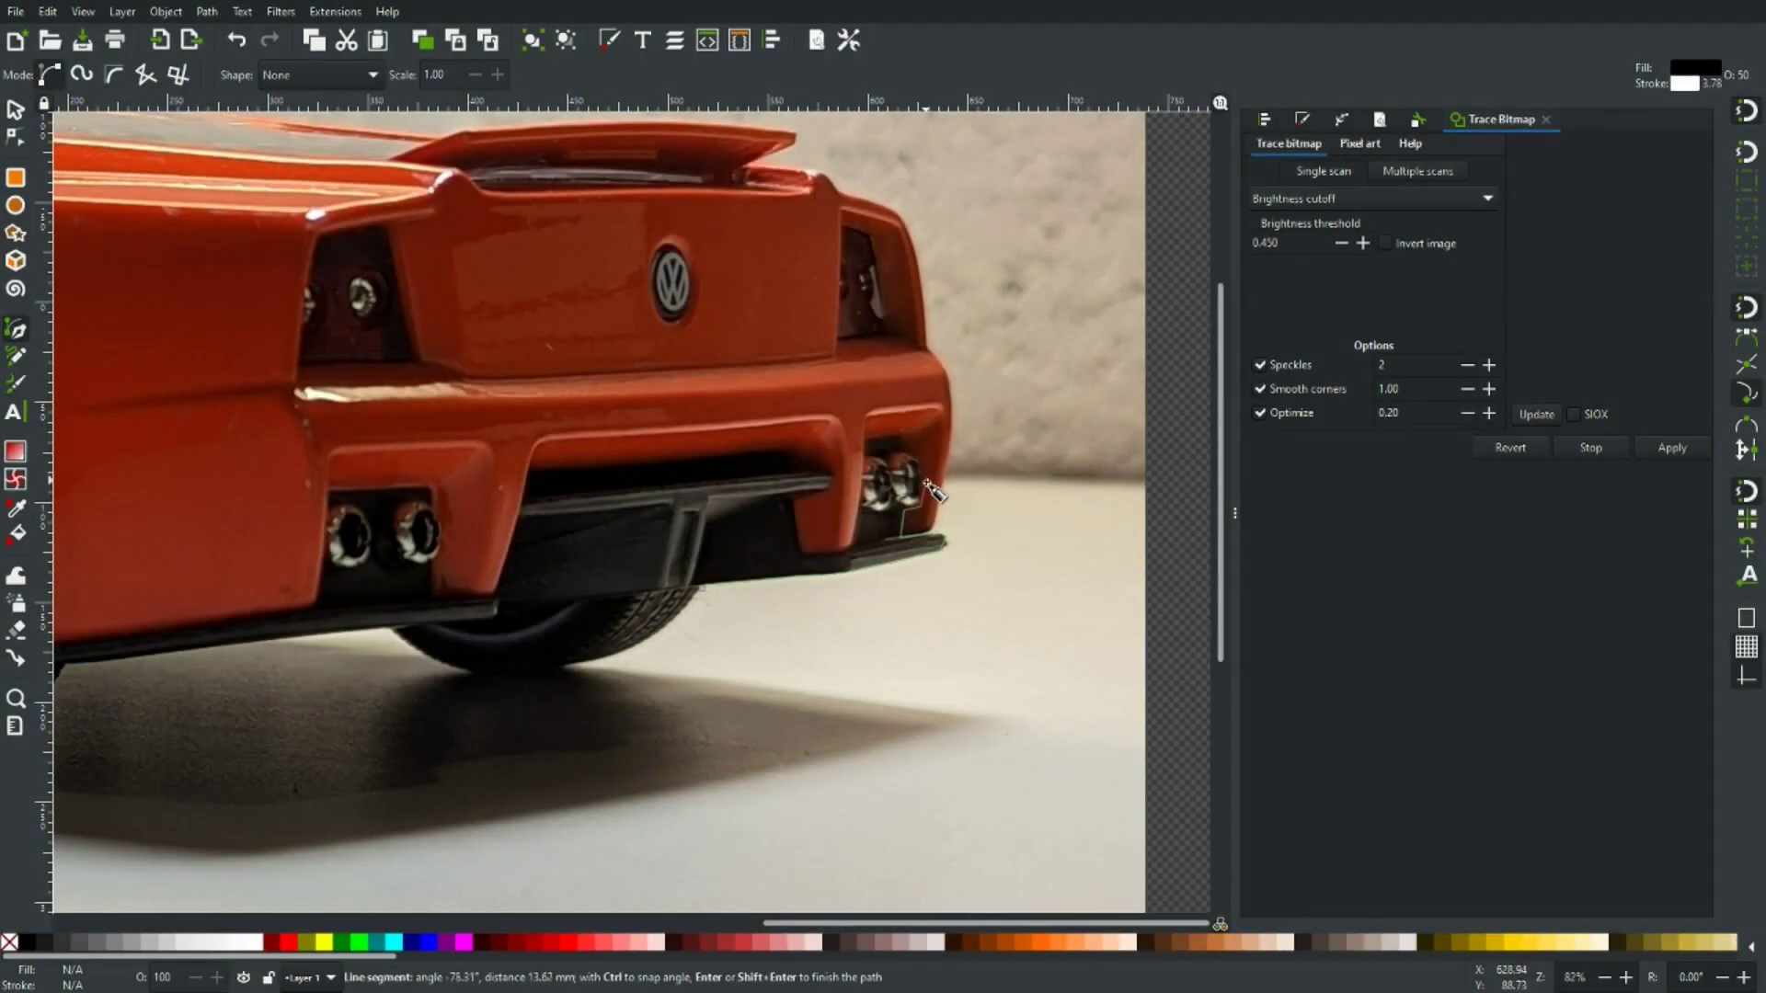
pyautogui.click(925, 481)
pyautogui.click(921, 462)
pyautogui.click(903, 450)
pyautogui.click(897, 435)
pyautogui.click(866, 438)
pyautogui.click(855, 537)
# Continue the outline beneath the far-side bumper fin and along the upper edge of the central diffuser opening.
pyautogui.click(847, 551)
pyautogui.click(810, 555)
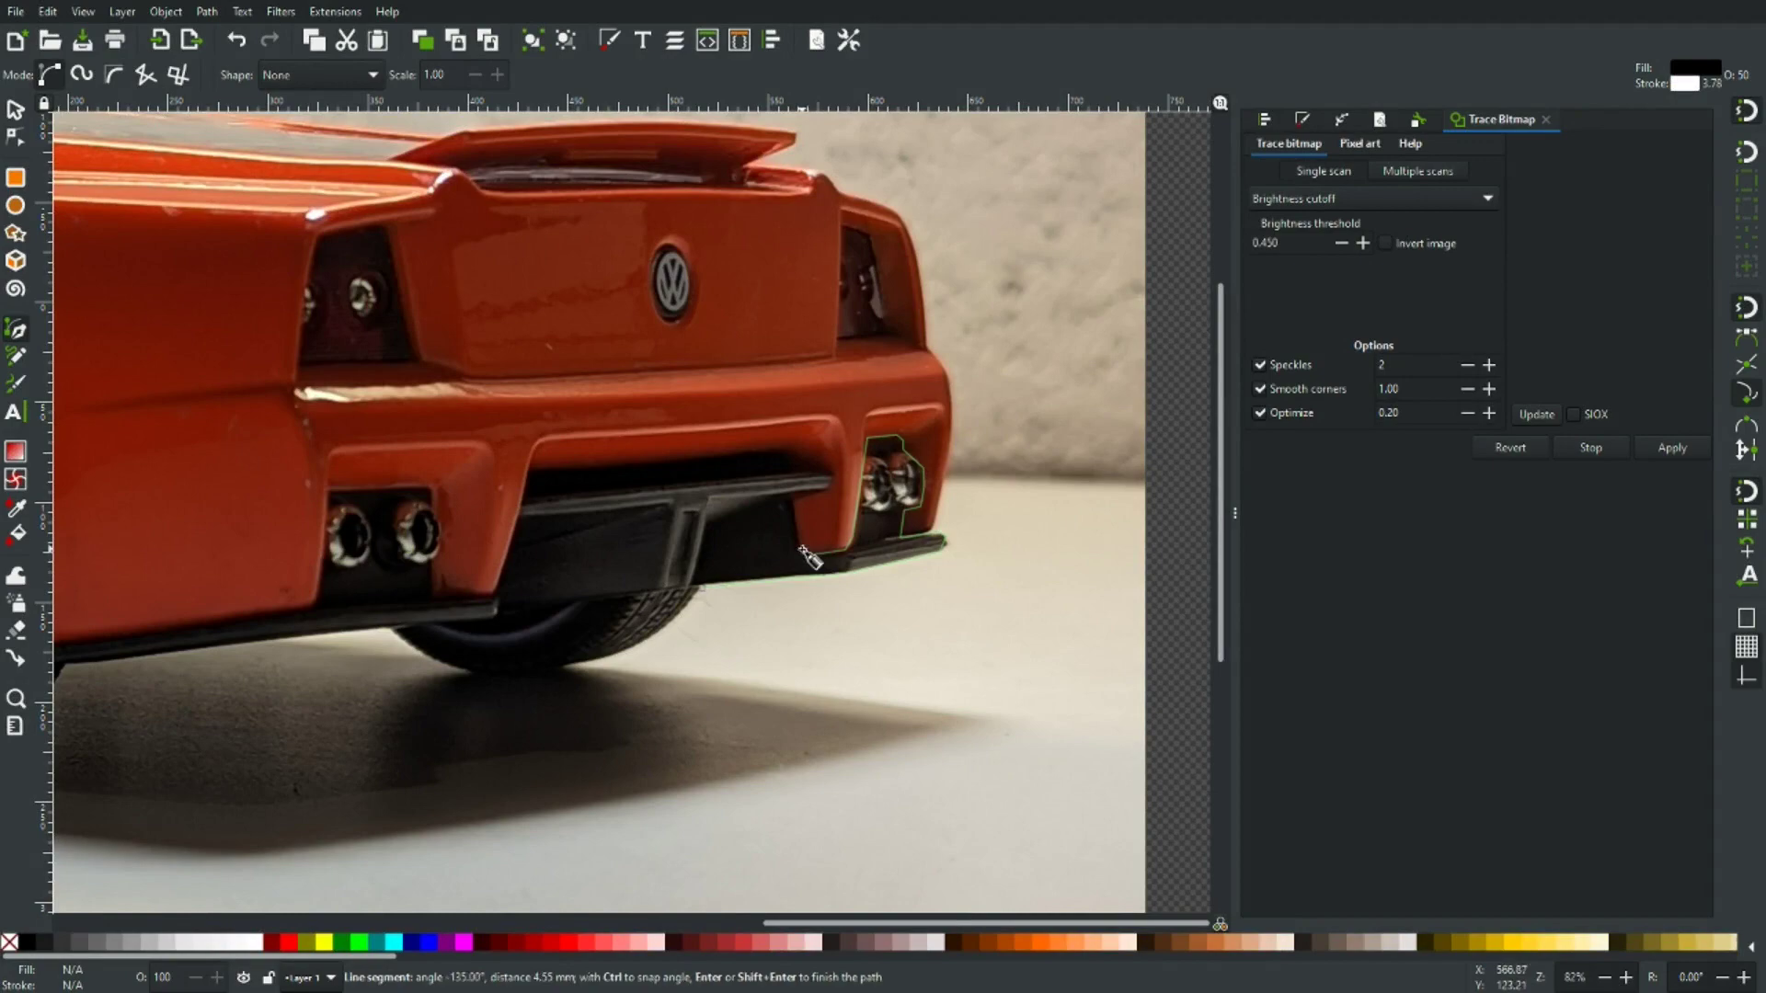
pyautogui.click(802, 552)
pyautogui.click(799, 501)
pyautogui.click(831, 480)
pyautogui.click(791, 452)
pyautogui.click(531, 469)
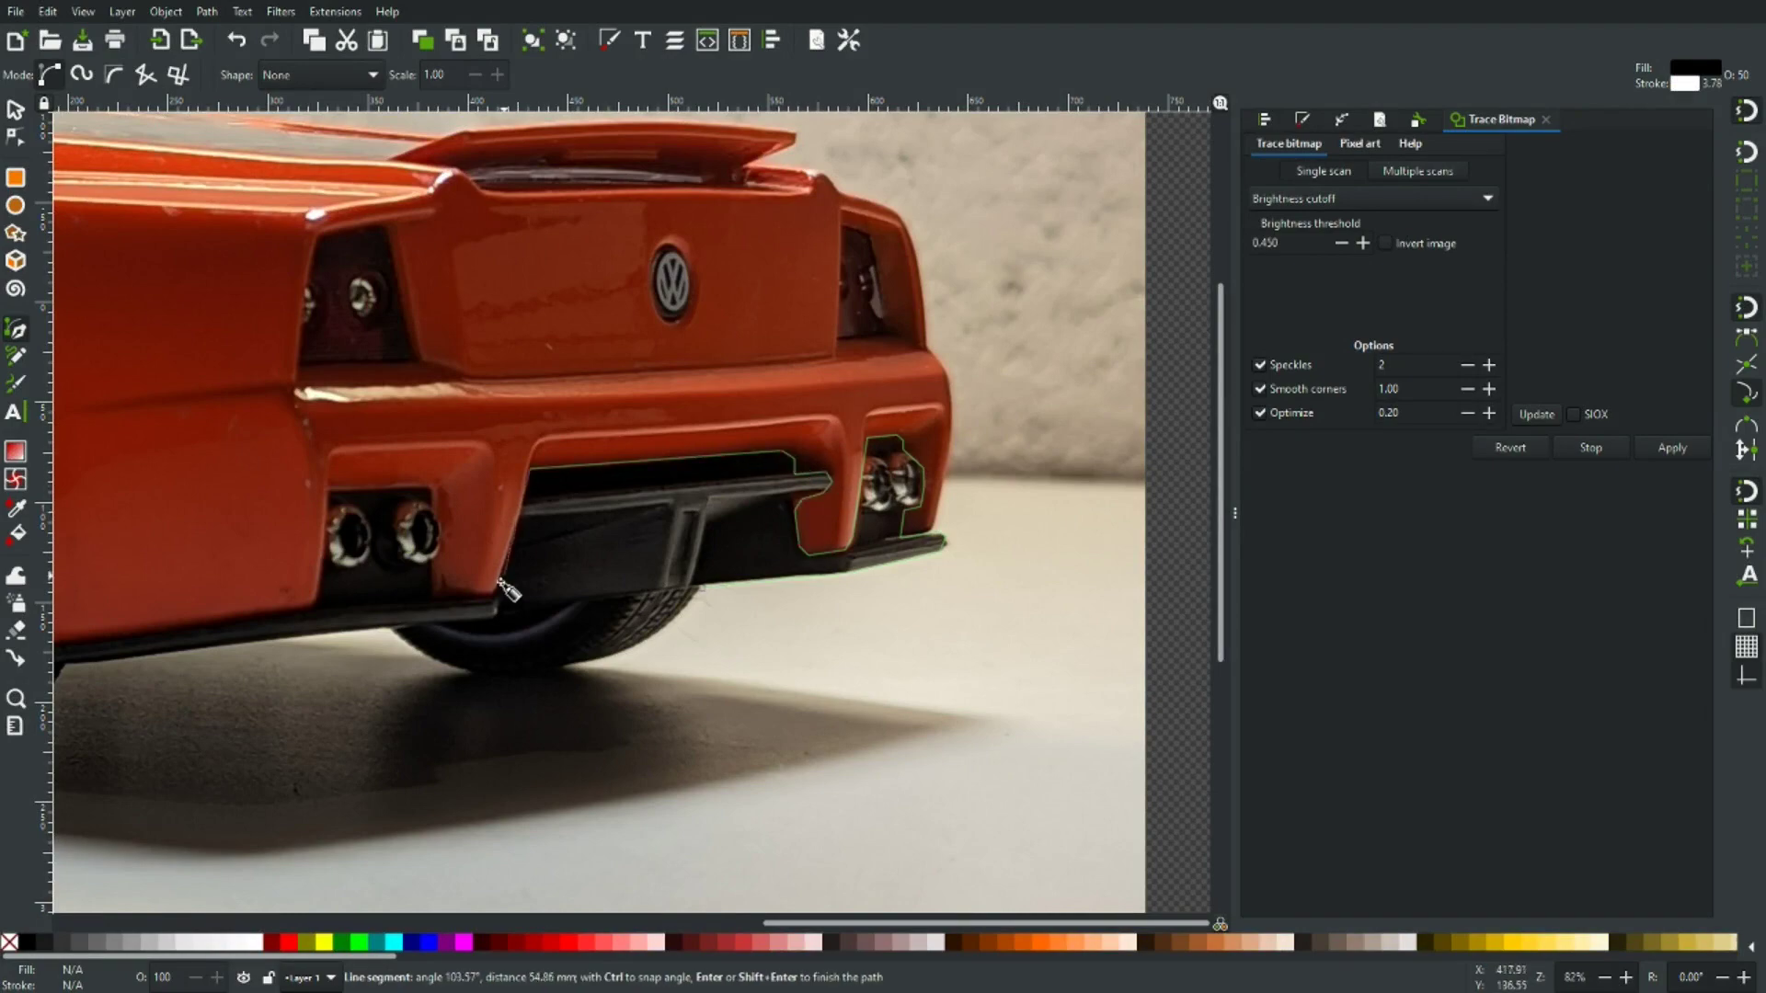
# Extend the outline beneath the near-side bumper fin and around the recess of the near-side exhaust pipes.
pyautogui.click(493, 598)
pyautogui.click(437, 597)
pyautogui.click(431, 538)
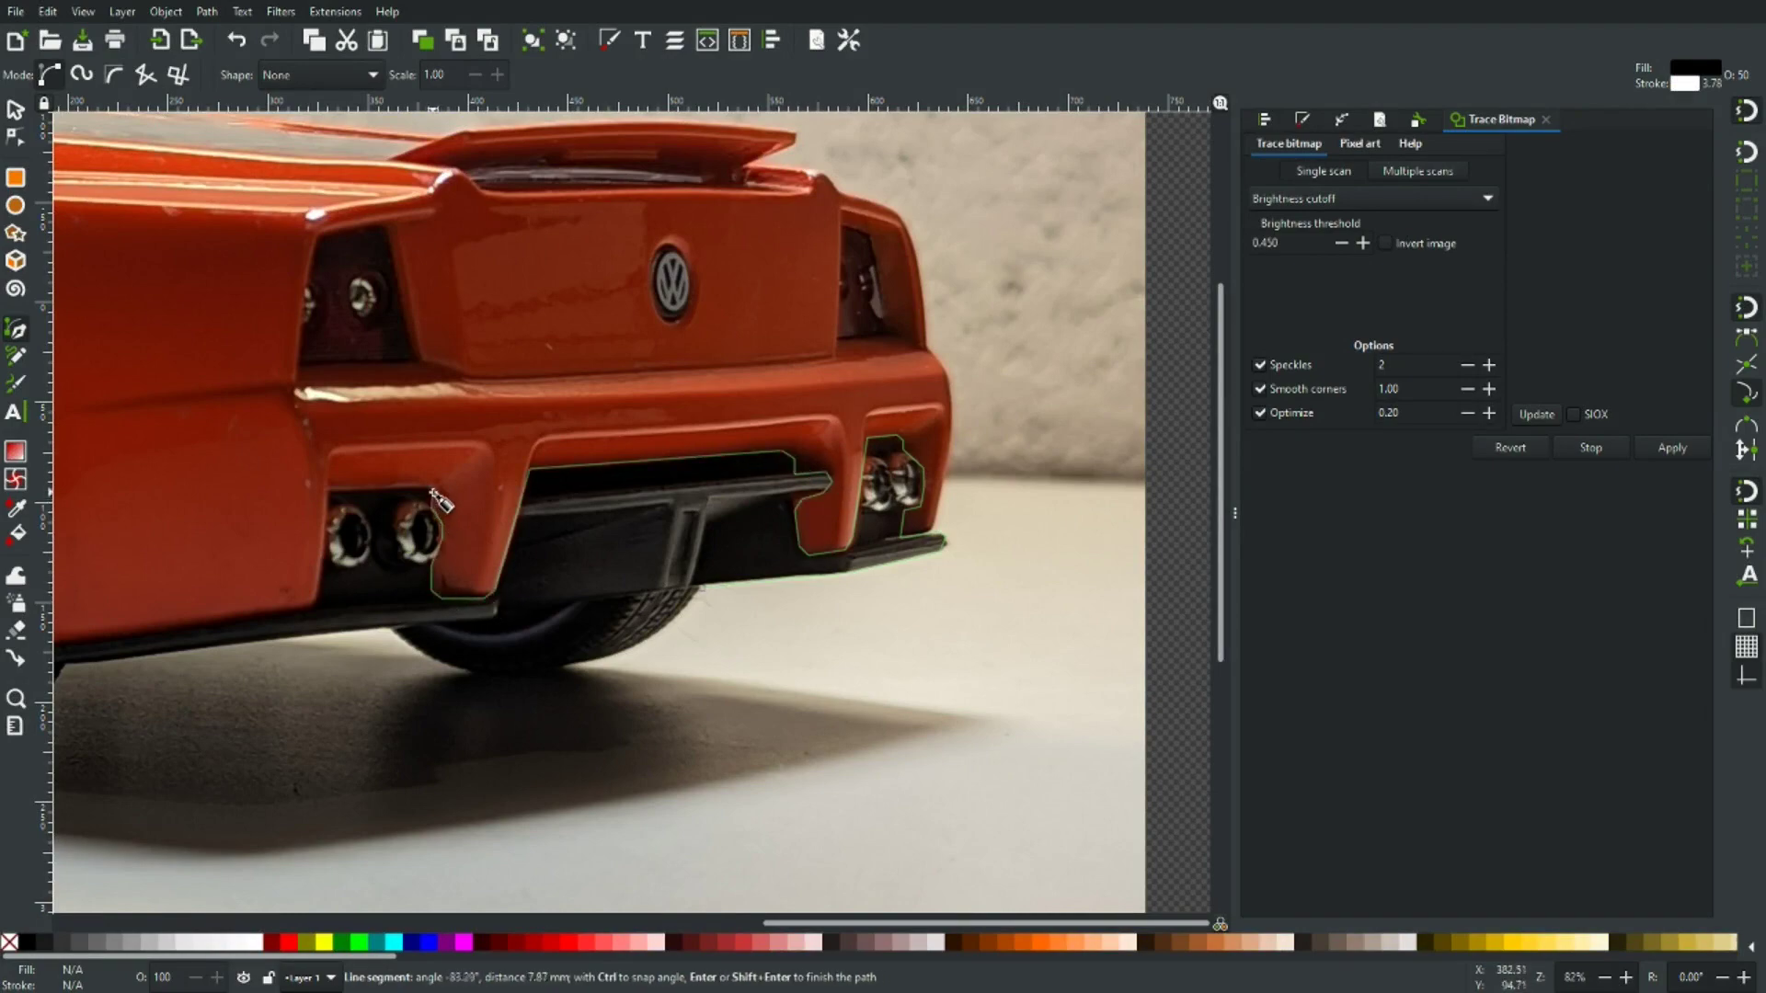
pyautogui.click(427, 490)
pyautogui.click(331, 489)
pyautogui.click(319, 588)
pyautogui.click(308, 603)
# Trace the bumper's lower edge to the rear wheel and follow the rear wheel arch, replacing the misplaced points on the arch.
pyautogui.moveTo(308, 603); pyautogui.dragTo(801, 516)
pyautogui.click(546, 553)
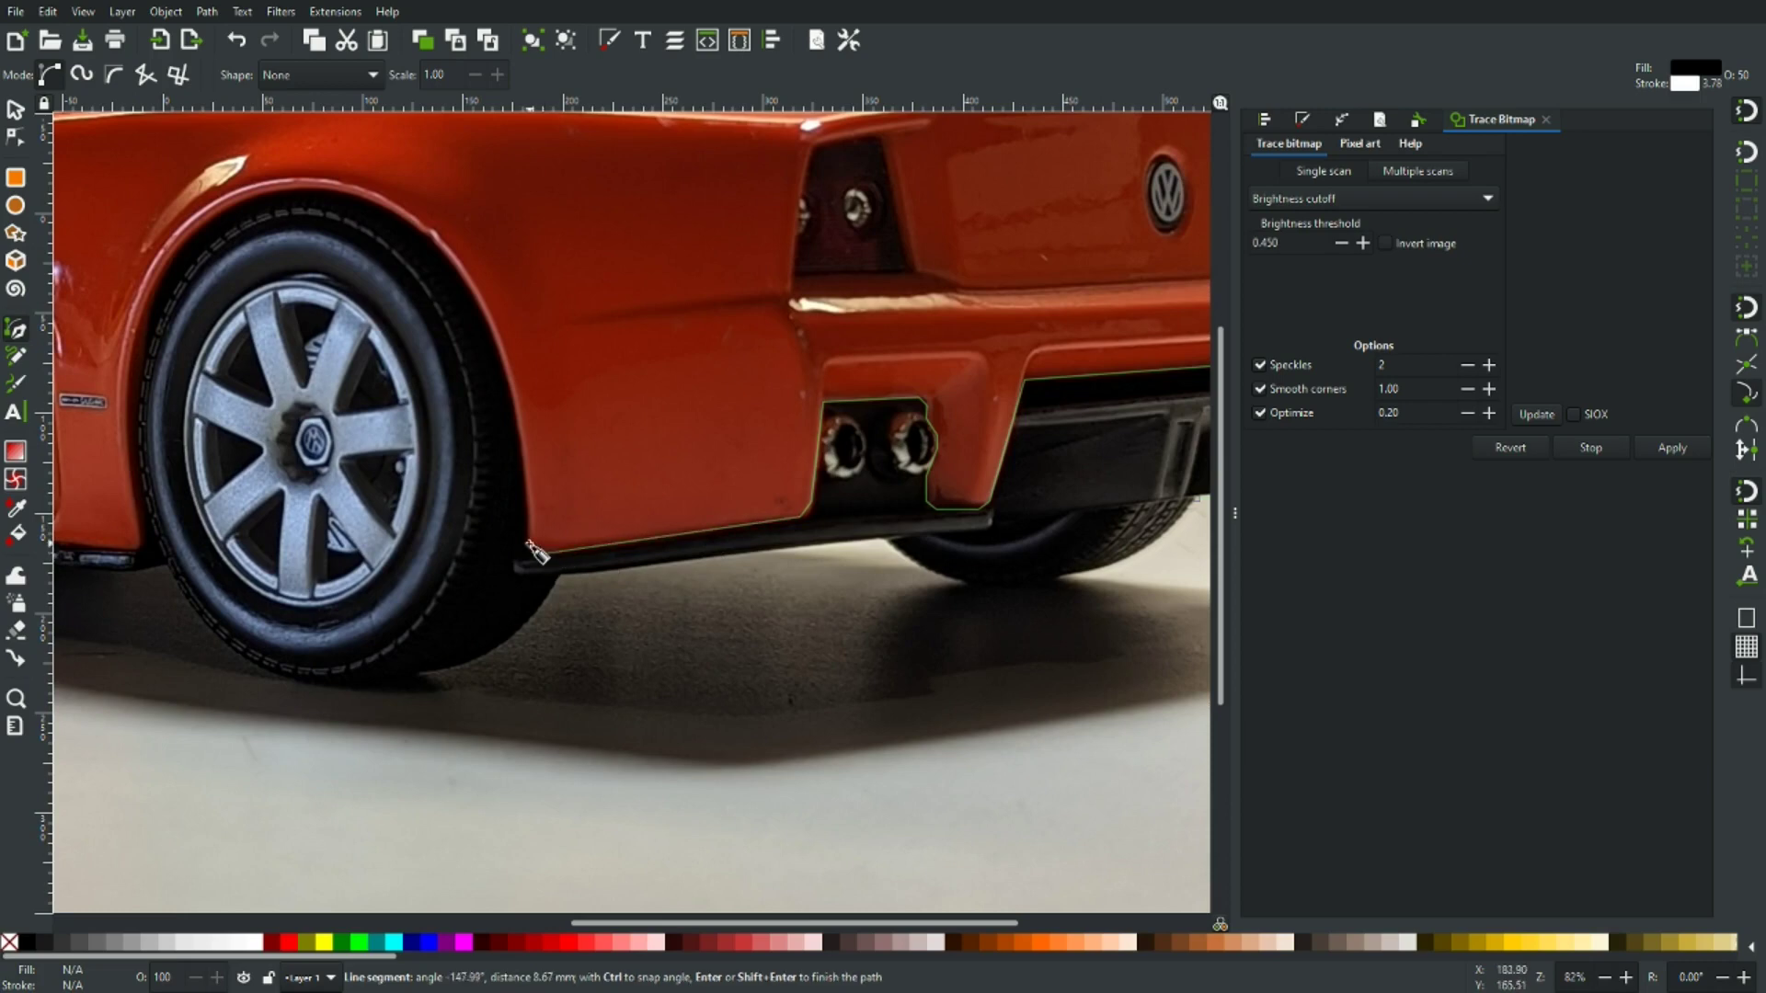
pyautogui.click(529, 543)
pyautogui.click(519, 426)
pyautogui.click(472, 295)
pyautogui.click(374, 203)
pyautogui.click(285, 191)
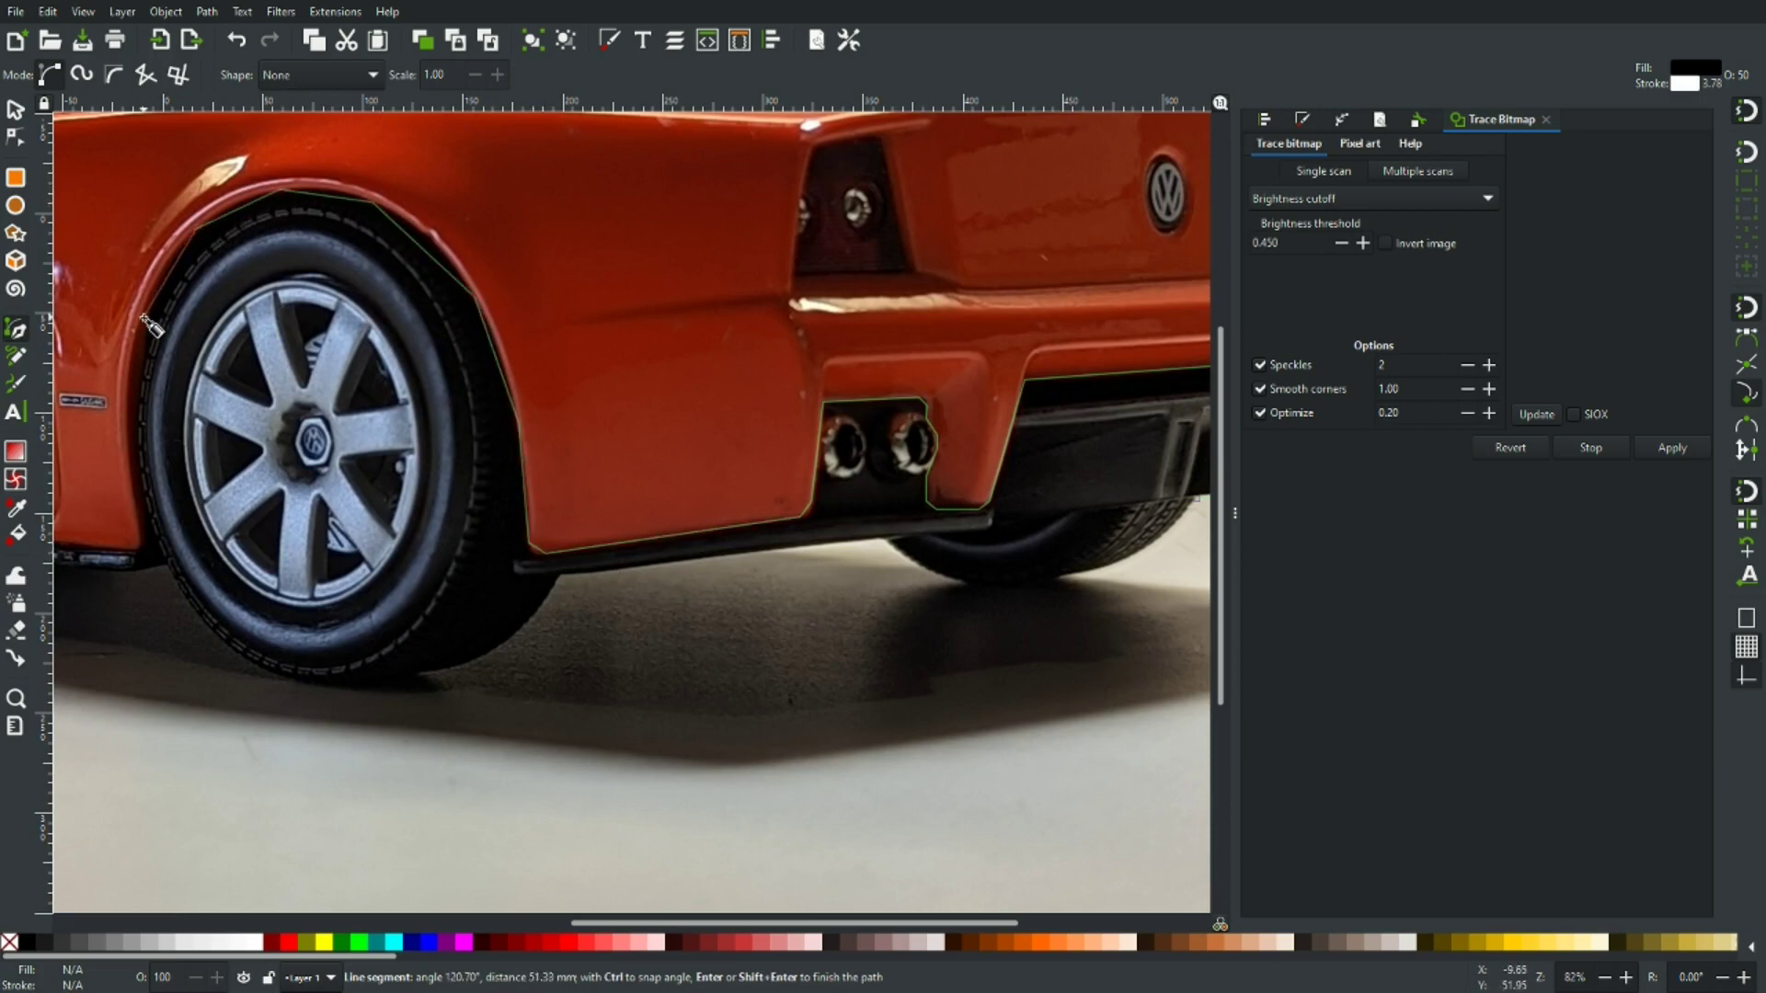
pyautogui.press('BackSpace')
pyautogui.press('BackSpace')
pyautogui.click(161, 276)
pyautogui.click(133, 356)
pyautogui.click(128, 451)
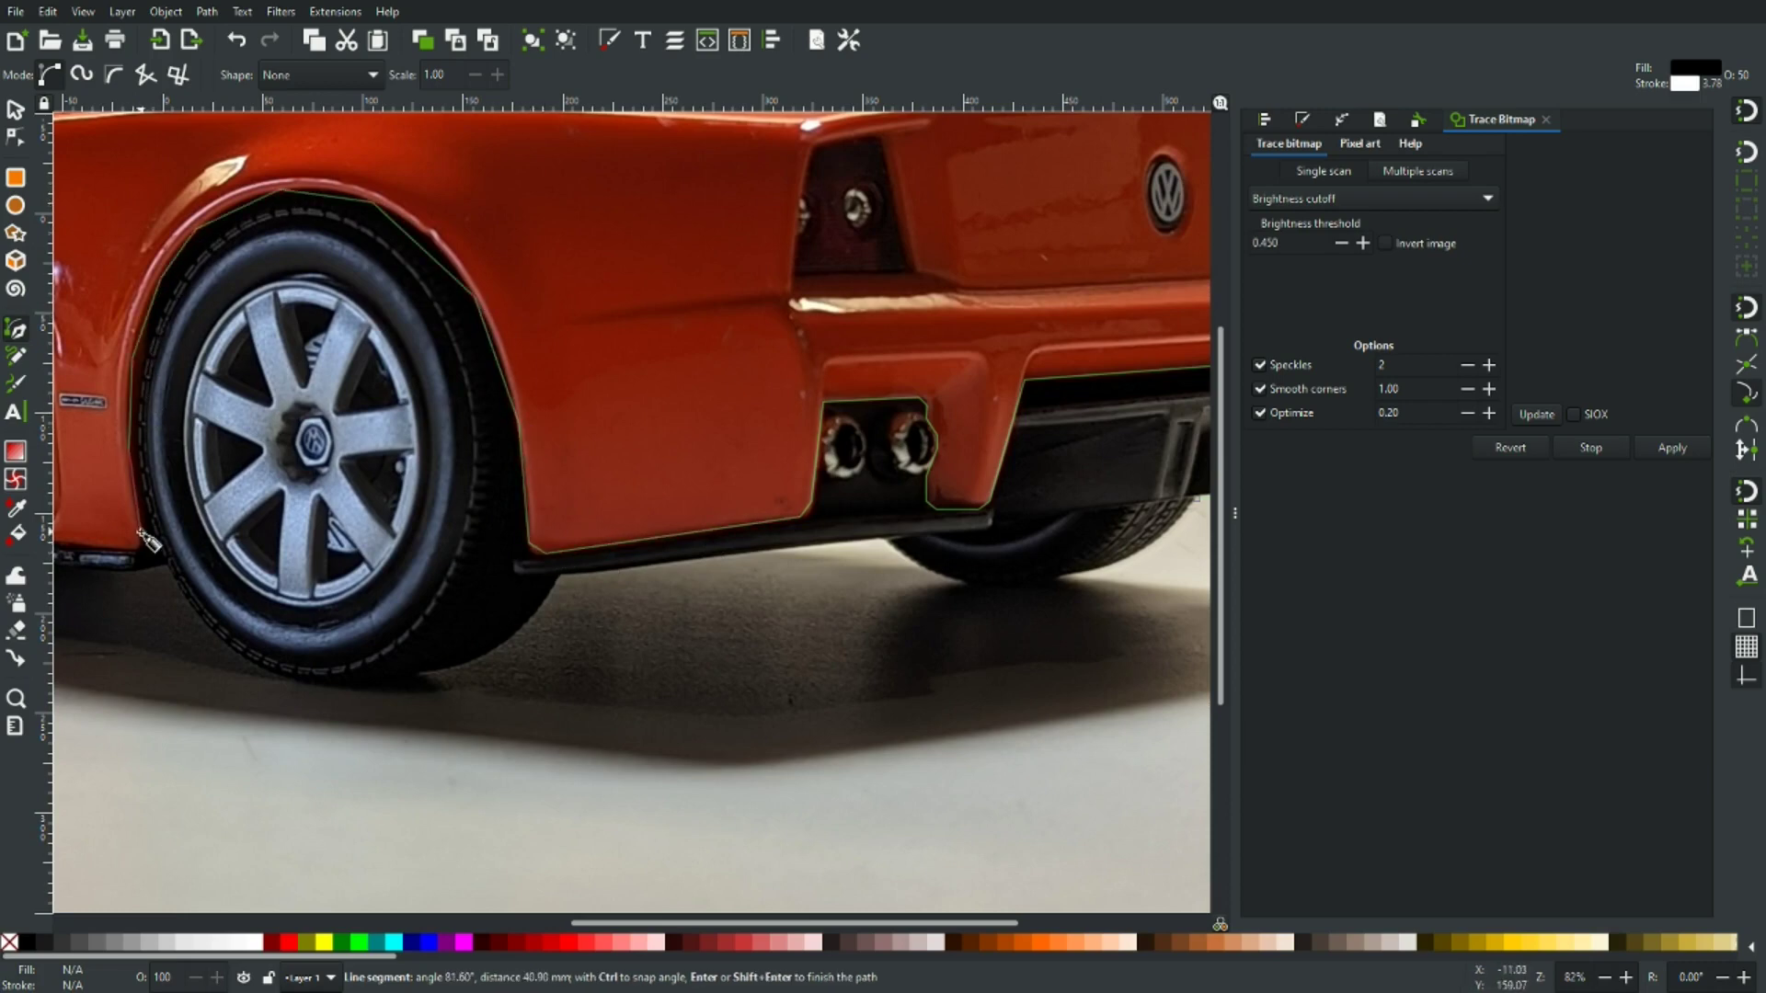
# Carry the outline around the dark shadow under the car and back up the far rear tyre to the diffuser's lower edge.
pyautogui.click(182, 681)
pyautogui.click(847, 731)
pyautogui.moveTo(846, 731); pyautogui.dragTo(333, 745)
pyautogui.click(857, 654)
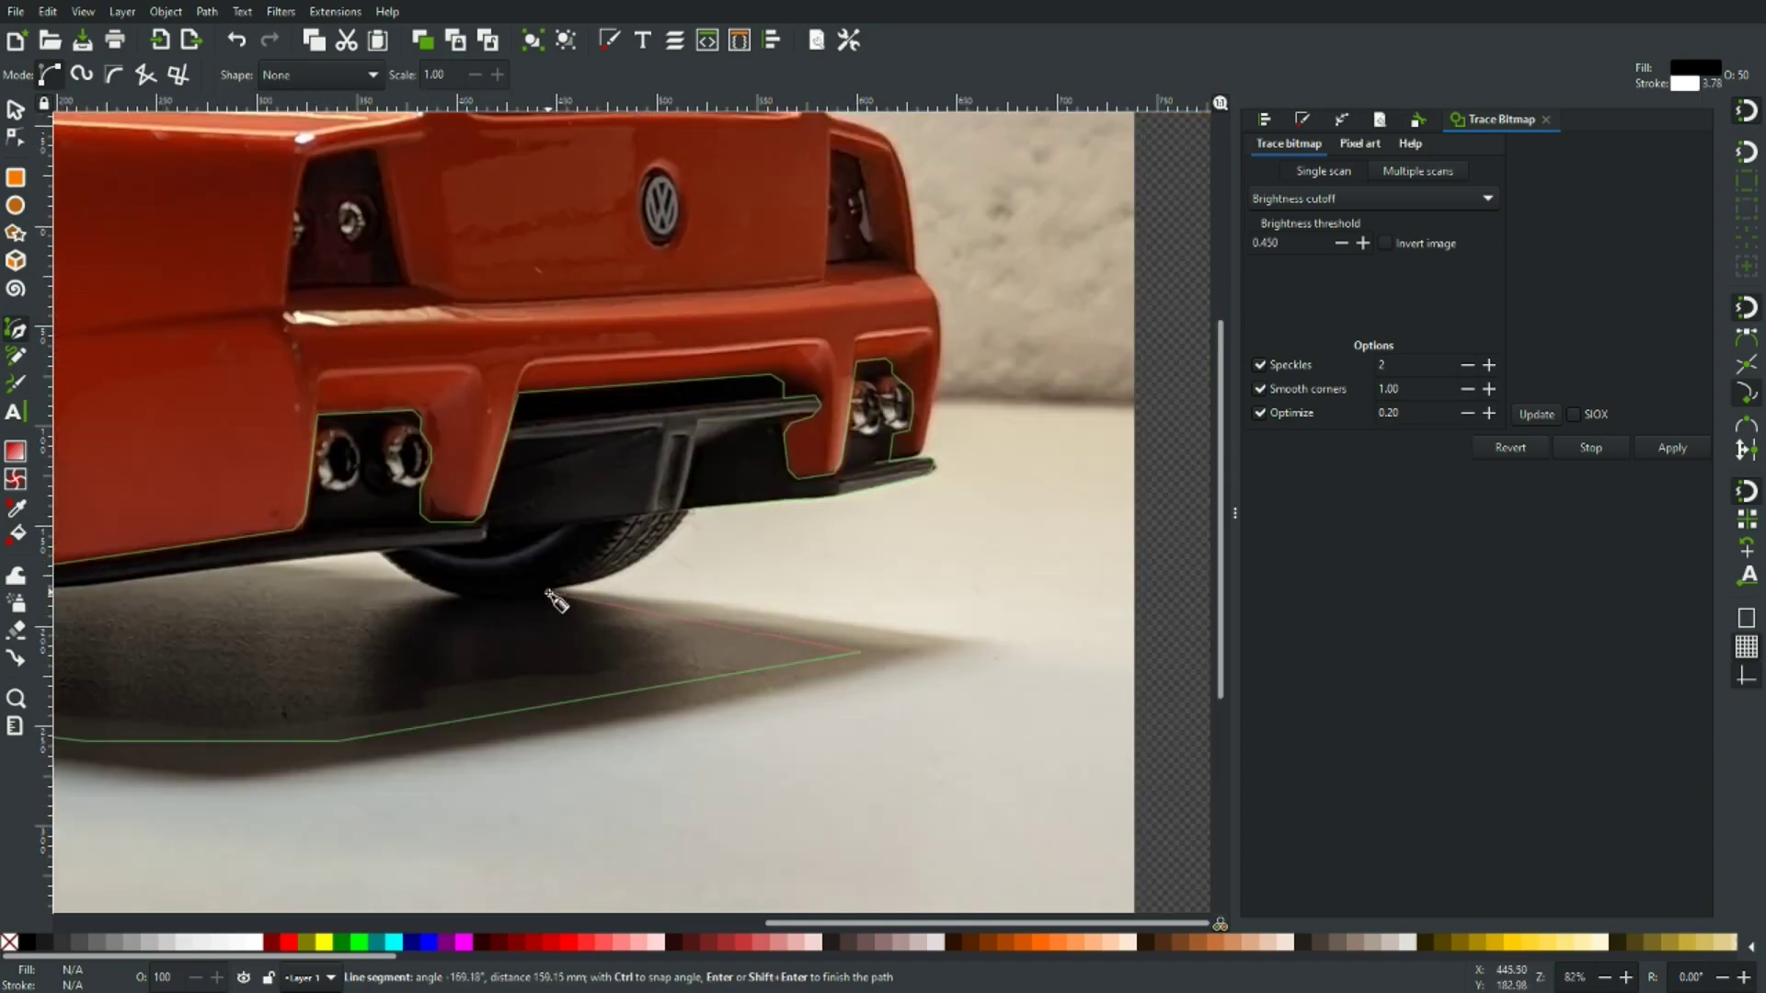
pyautogui.click(552, 593)
pyautogui.click(652, 555)
pyautogui.click(690, 510)
# Bend the outer side of the outline around the far-side exhaust recess into a smooth curve following the photo.
pyautogui.scroll(-3, 699, 587)
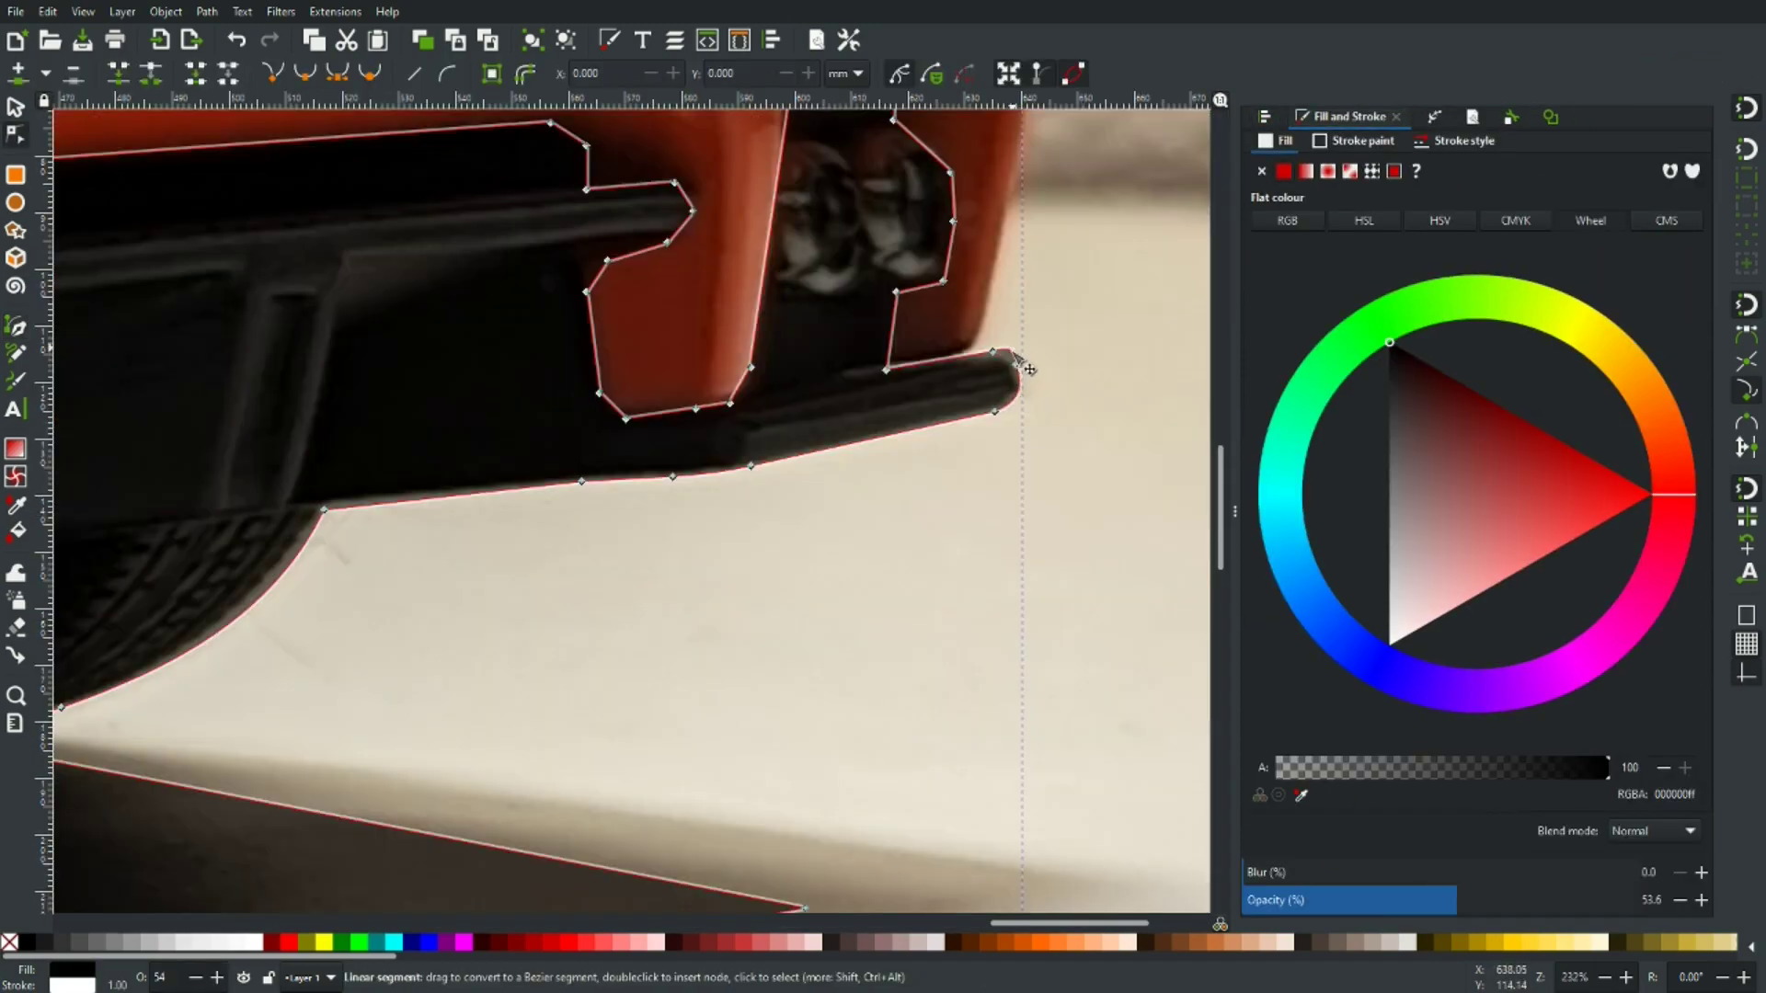
pyautogui.scroll(4, 1028, 369)
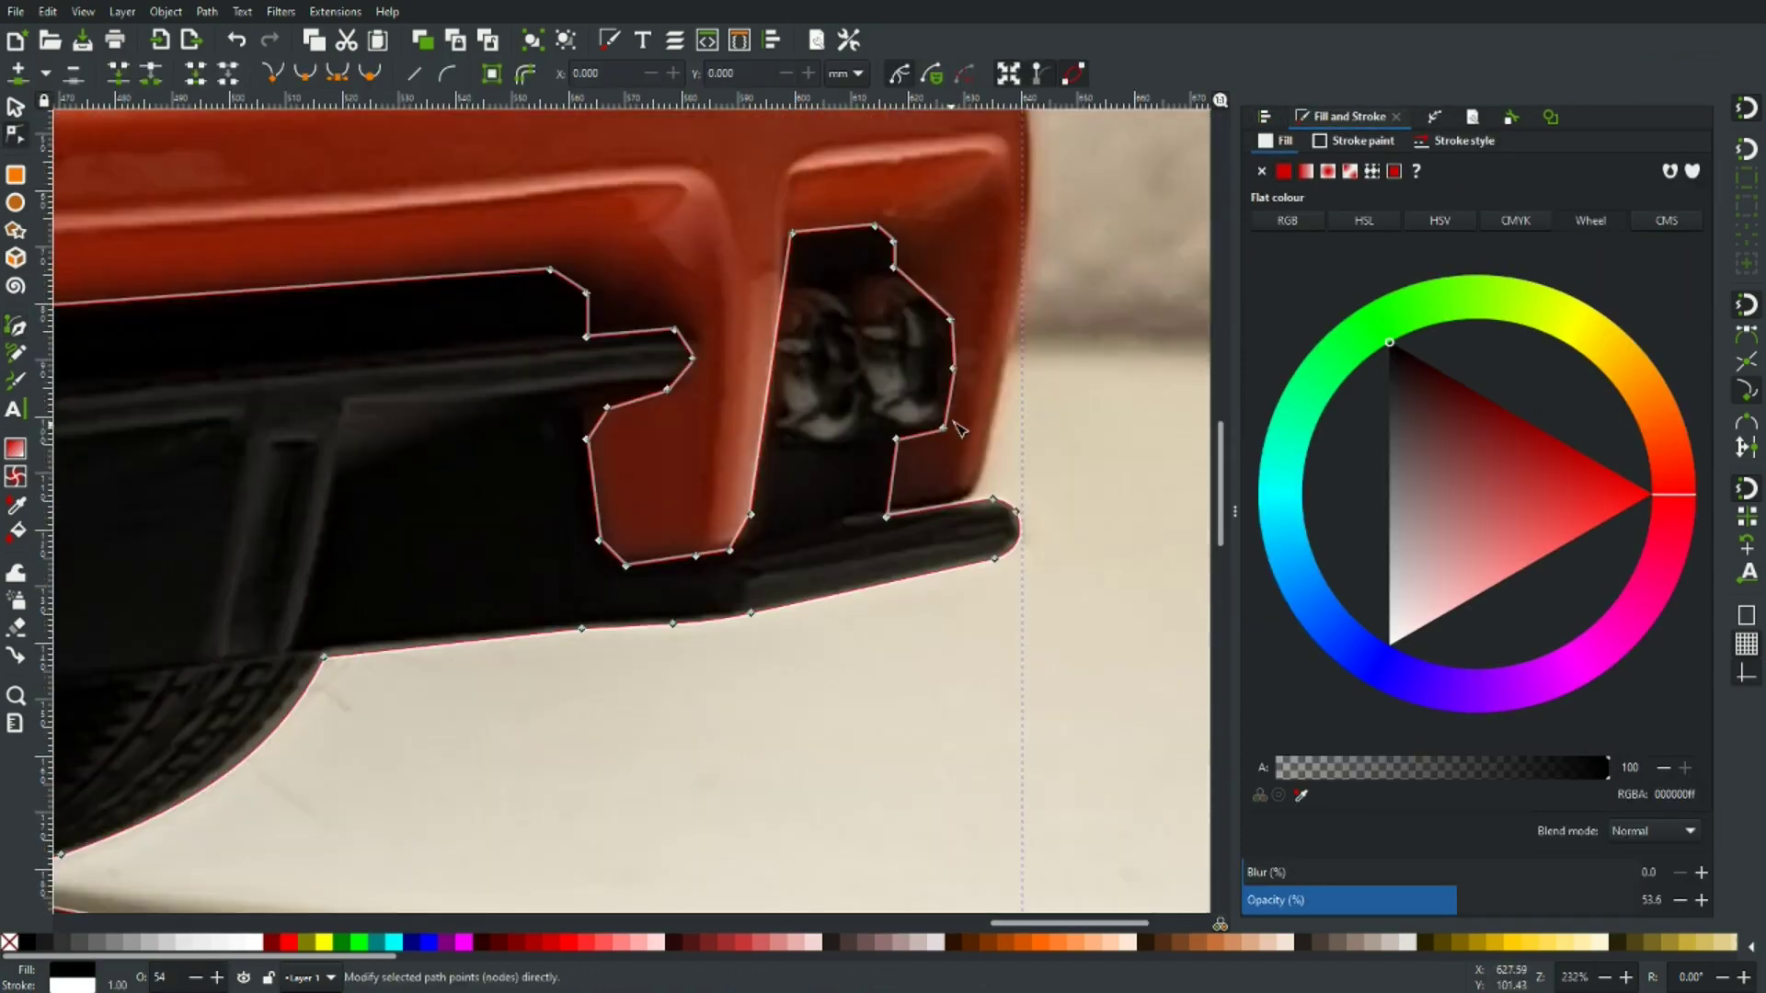
pyautogui.click(953, 368)
pyautogui.moveTo(953, 369); pyautogui.dragTo(979, 373)
pyautogui.scroll(3, 963, 375)
pyautogui.moveTo(959, 495); pyautogui.dragTo(969, 500)
pyautogui.click(1018, 432)
pyautogui.scroll(-2, 1018, 432)
# Round the upper corner of the far-side exhaust recess outline and curve its neighbouring segments to match the photo.
pyautogui.click(892, 230)
pyautogui.scroll(2, 886, 230)
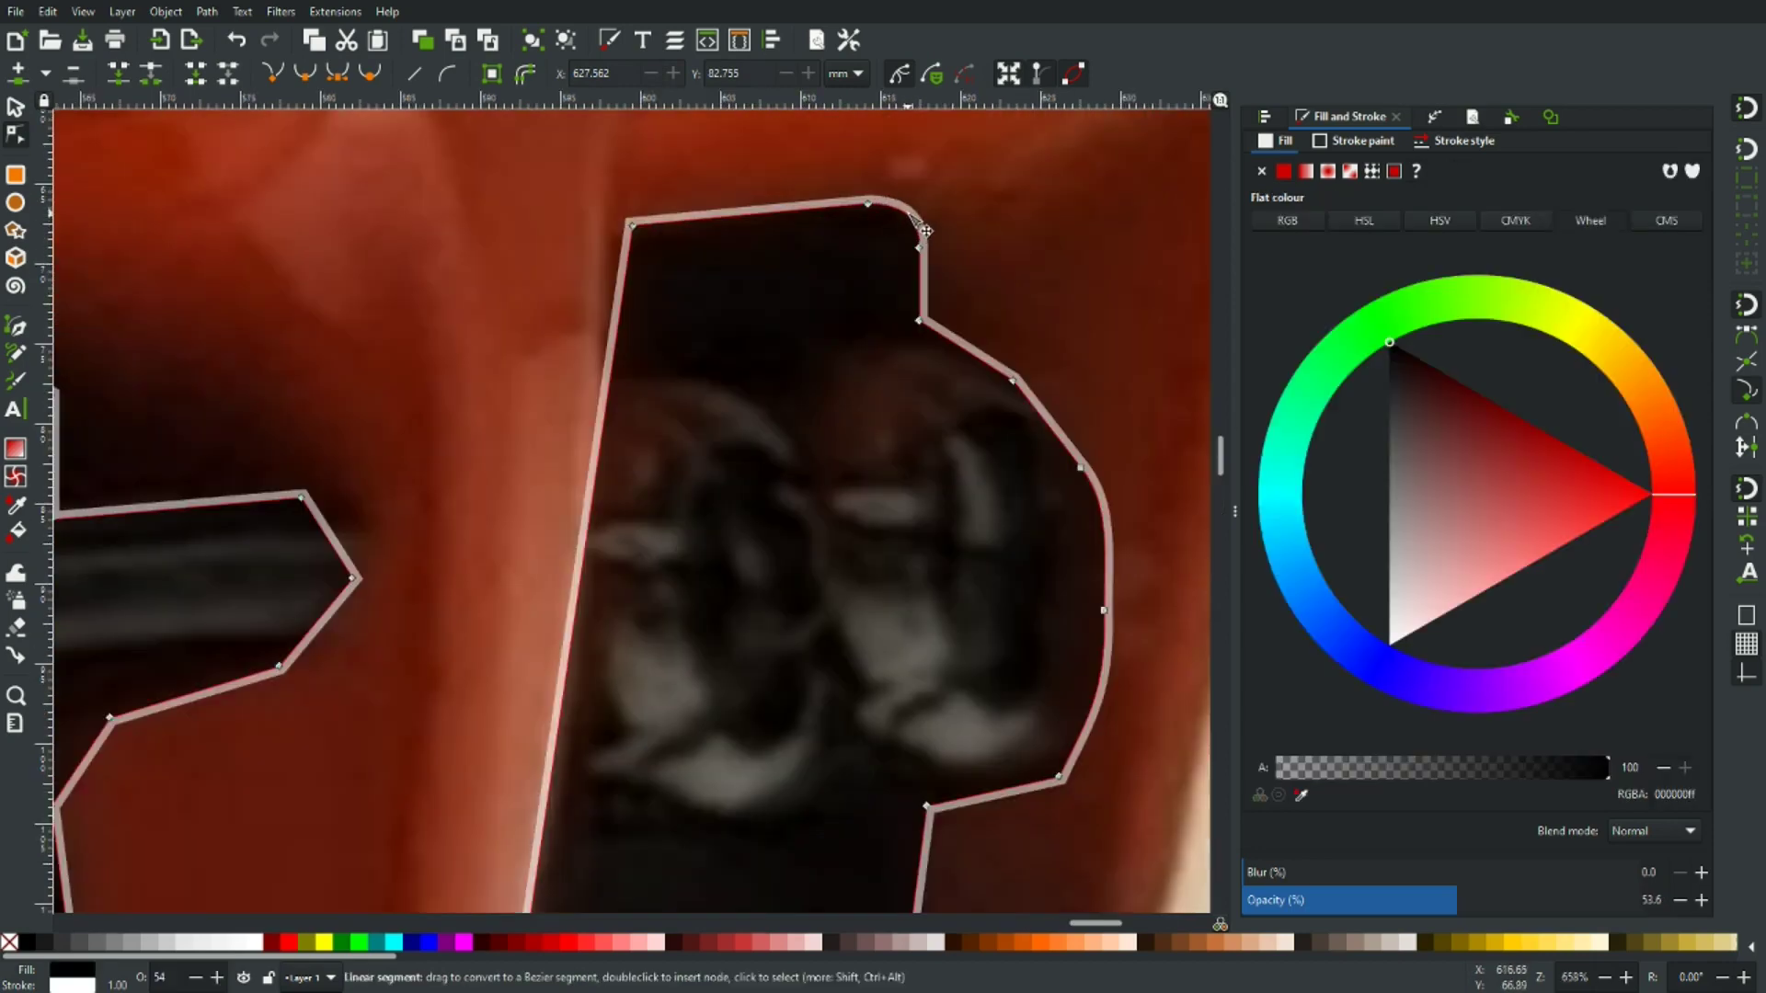
pyautogui.scroll(-3, 888, 212)
pyautogui.scroll(2, 758, 454)
pyautogui.moveTo(769, 469); pyautogui.dragTo(776, 488)
pyautogui.moveTo(496, 500); pyautogui.dragTo(493, 507)
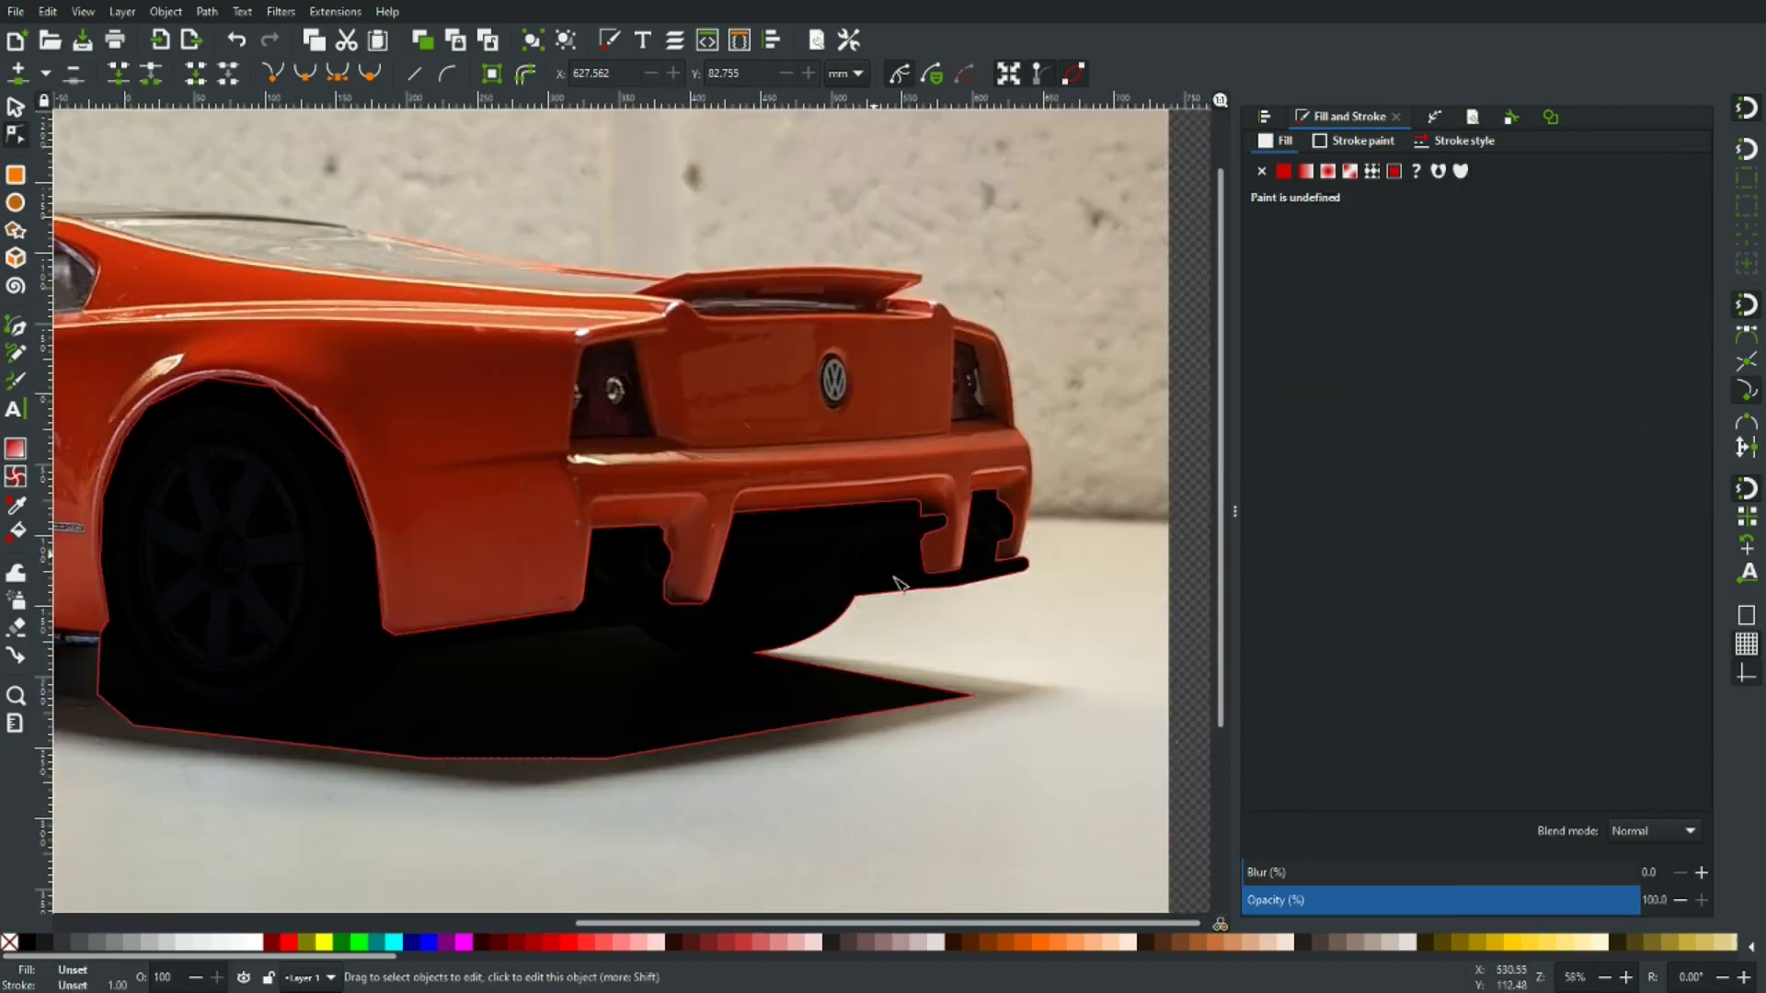
# Outline the near-side tail light with the Pen tool as a closed shape.
pyautogui.scroll(3, 576, 396)
pyautogui.click(561, 513)
pyautogui.click(599, 260)
pyautogui.click(735, 247)
pyautogui.click(788, 512)
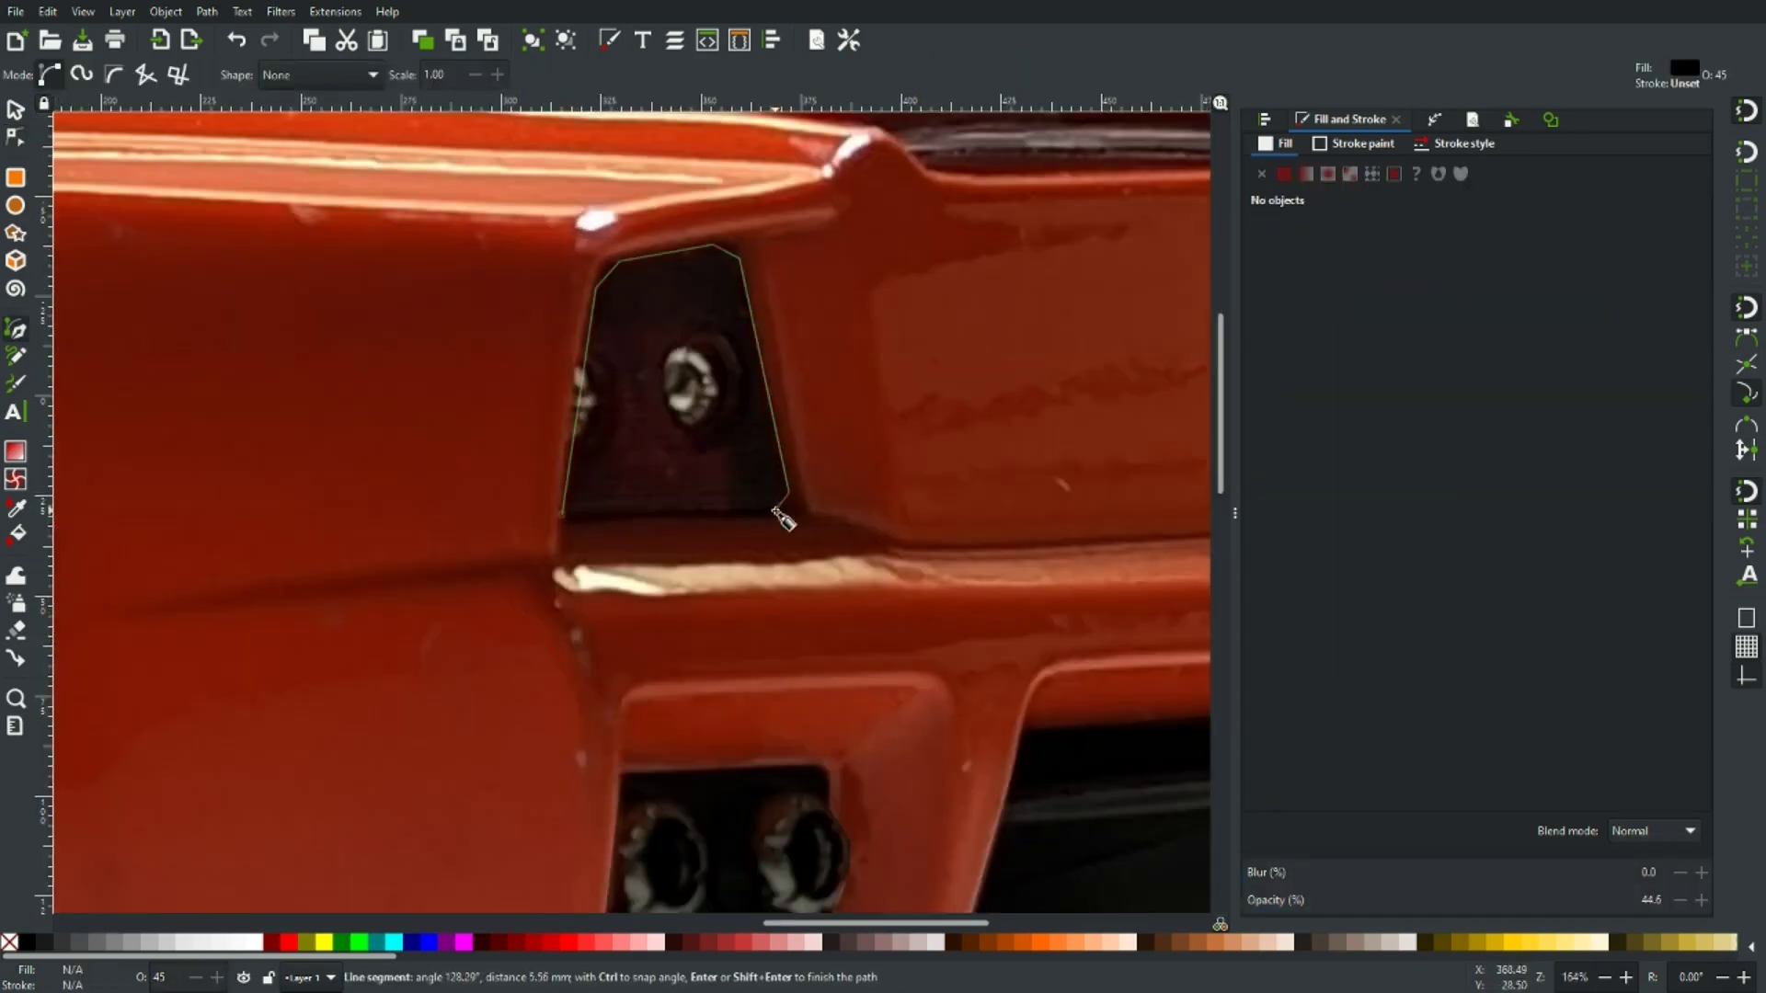
pyautogui.click(561, 513)
pyautogui.press('n')
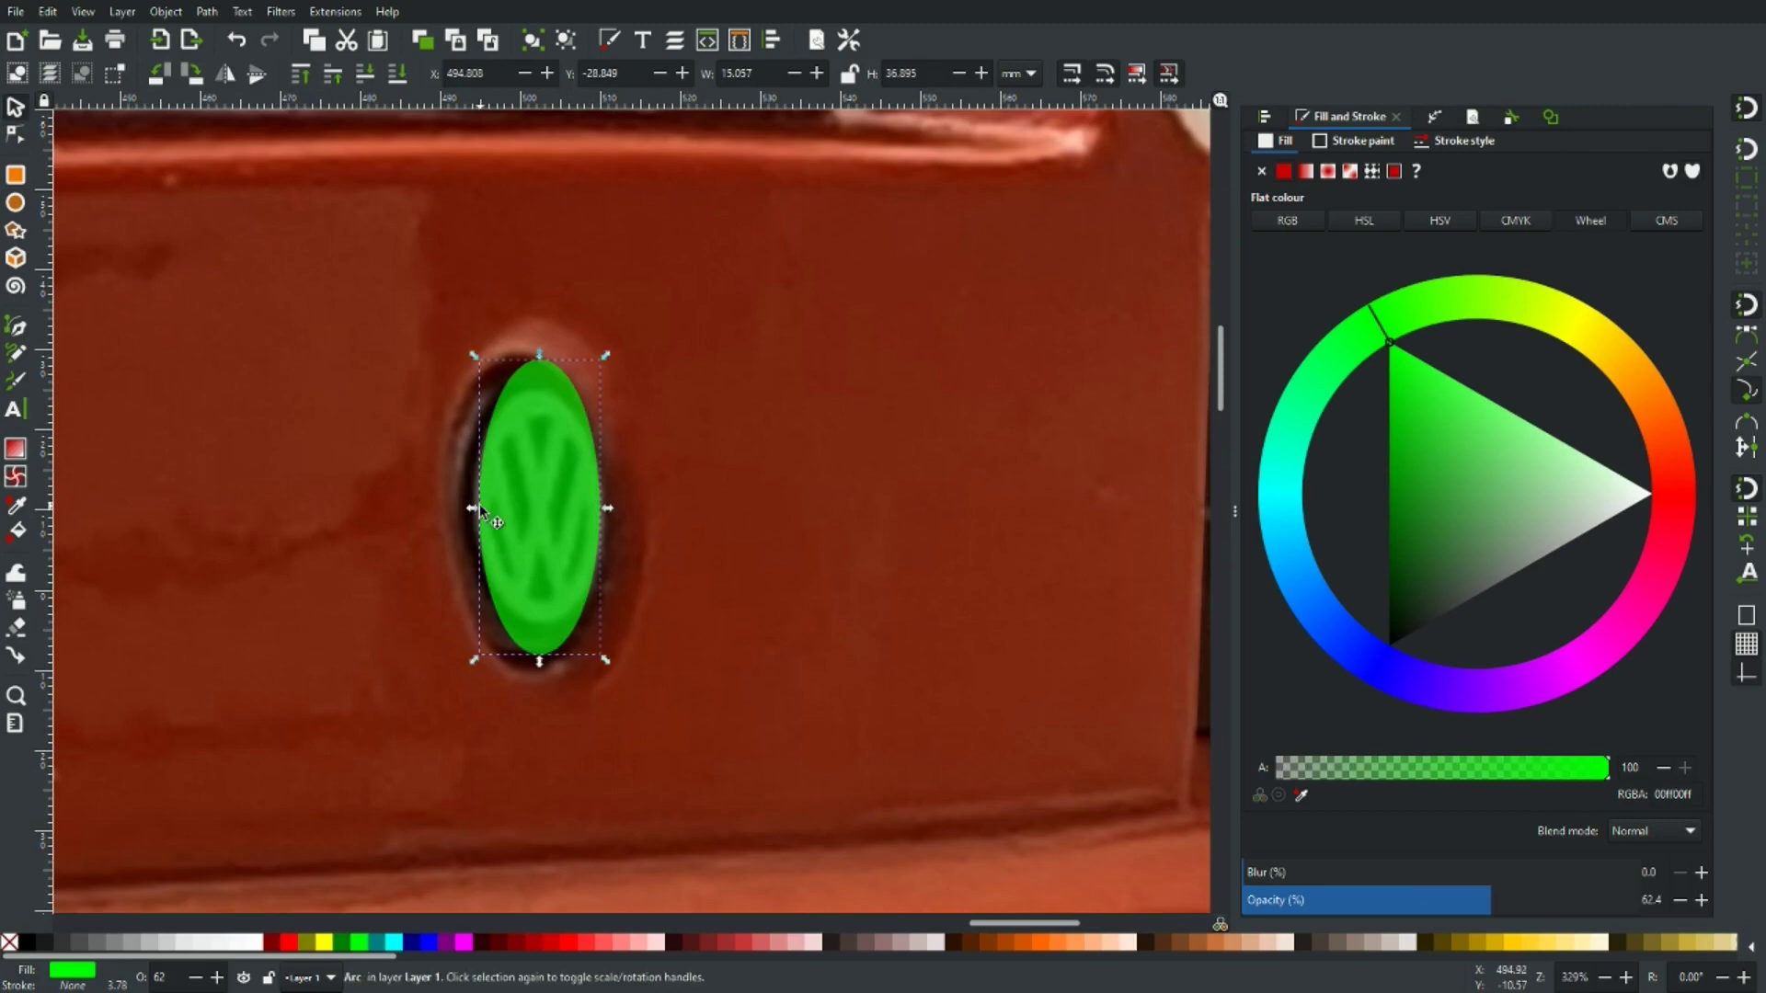
# Widen the green ellipse over the VW badge to cover the badge's dark outer rim.
pyautogui.moveTo(479, 504); pyautogui.dragTo(451, 509)
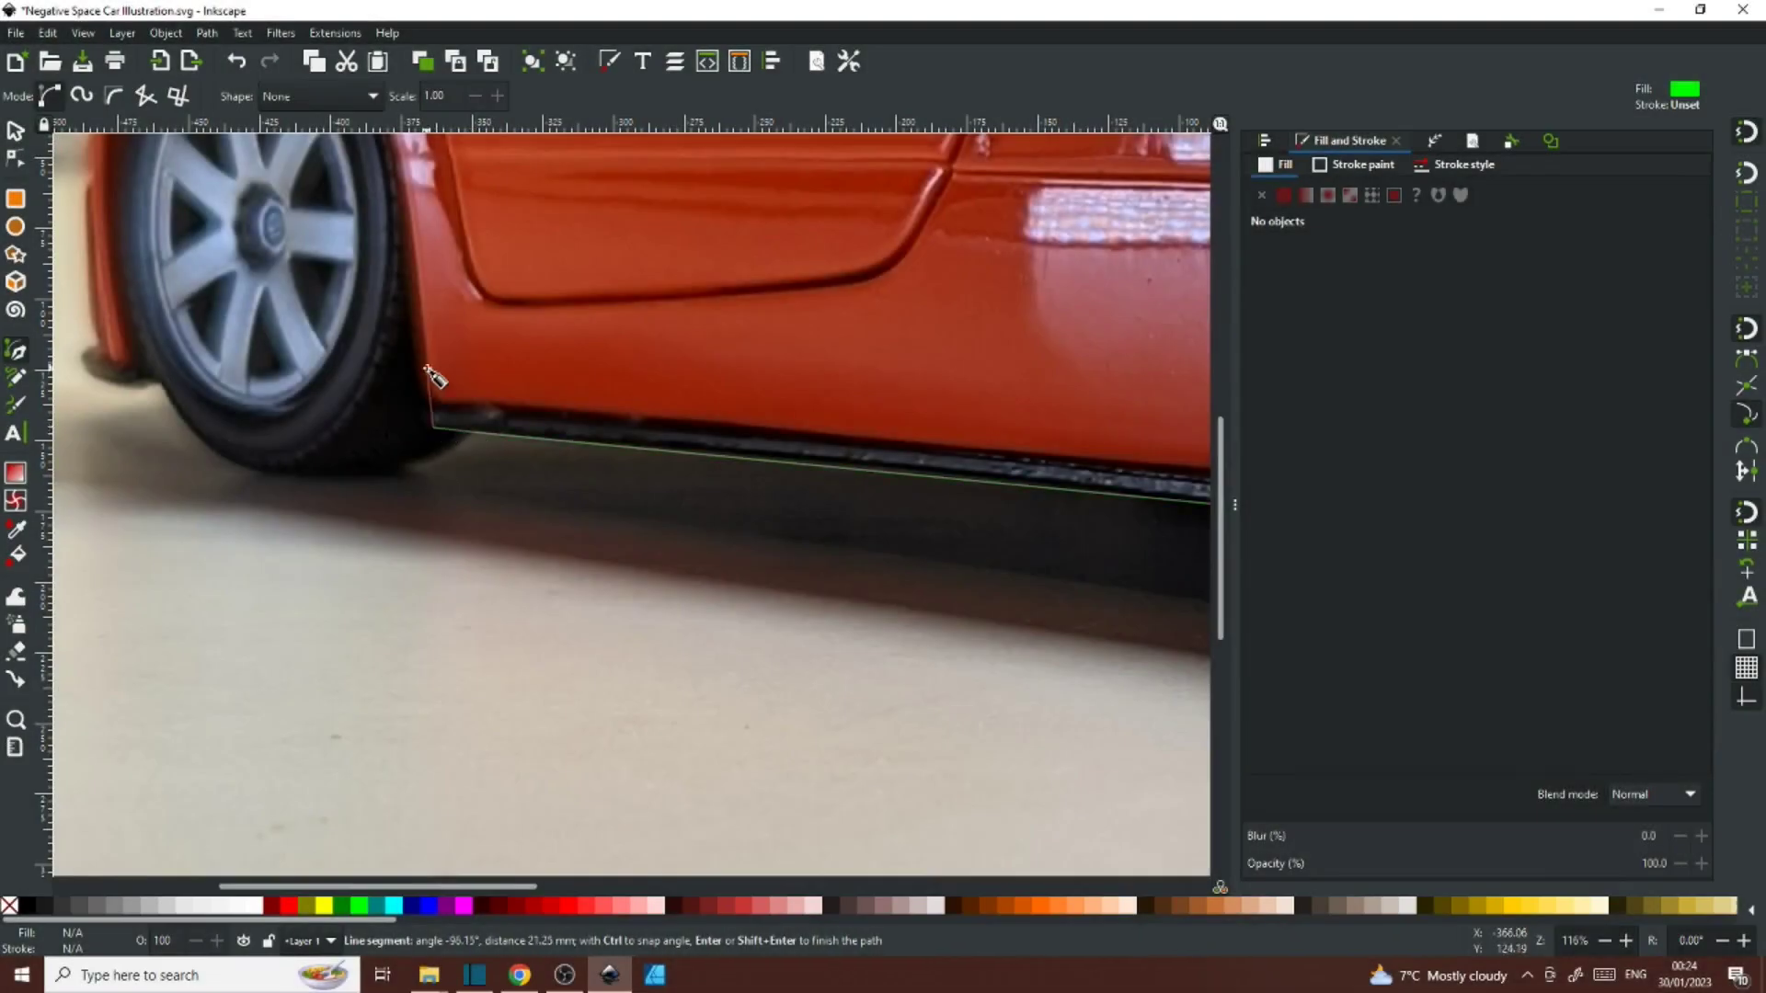
# Continue the underbody outline up from the side sill, around the front wheel arch and down the inner edge of the front bumper.
pyautogui.scroll(6, 428, 369)
pyautogui.click(543, 514)
pyautogui.click(522, 398)
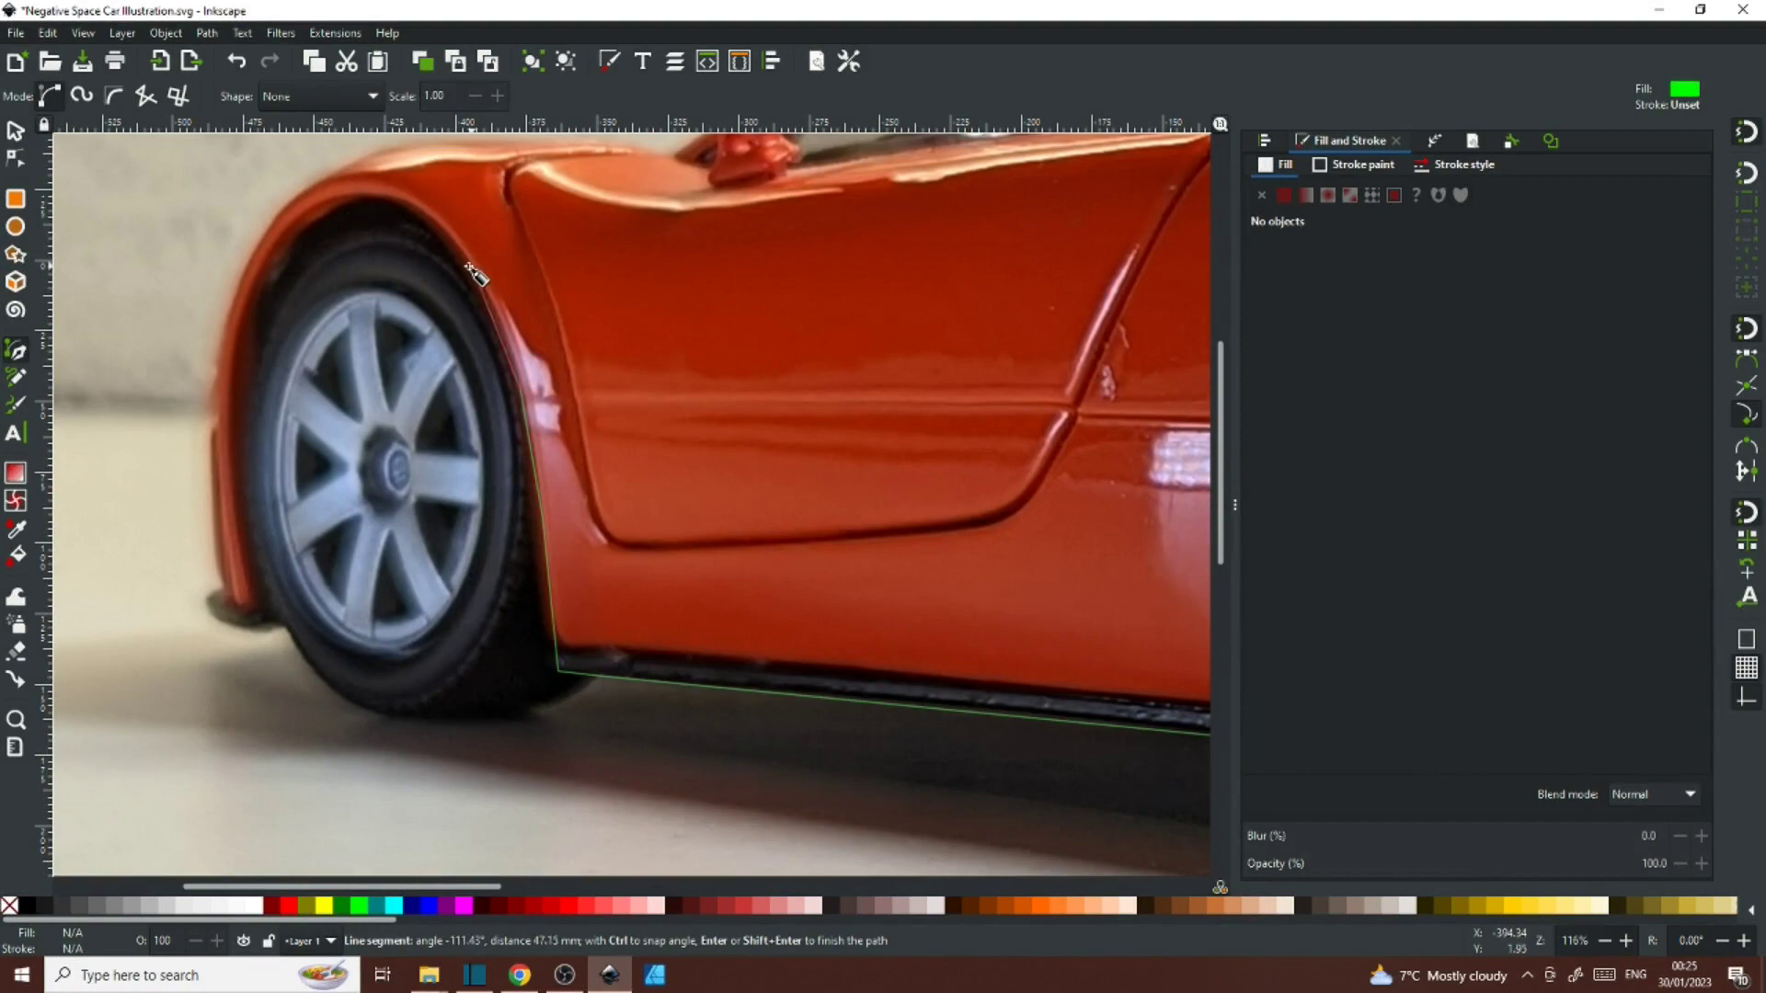
pyautogui.click(467, 265)
pyautogui.click(405, 201)
pyautogui.click(336, 198)
pyautogui.click(284, 231)
pyautogui.click(244, 306)
pyautogui.click(239, 606)
pyautogui.click(229, 598)
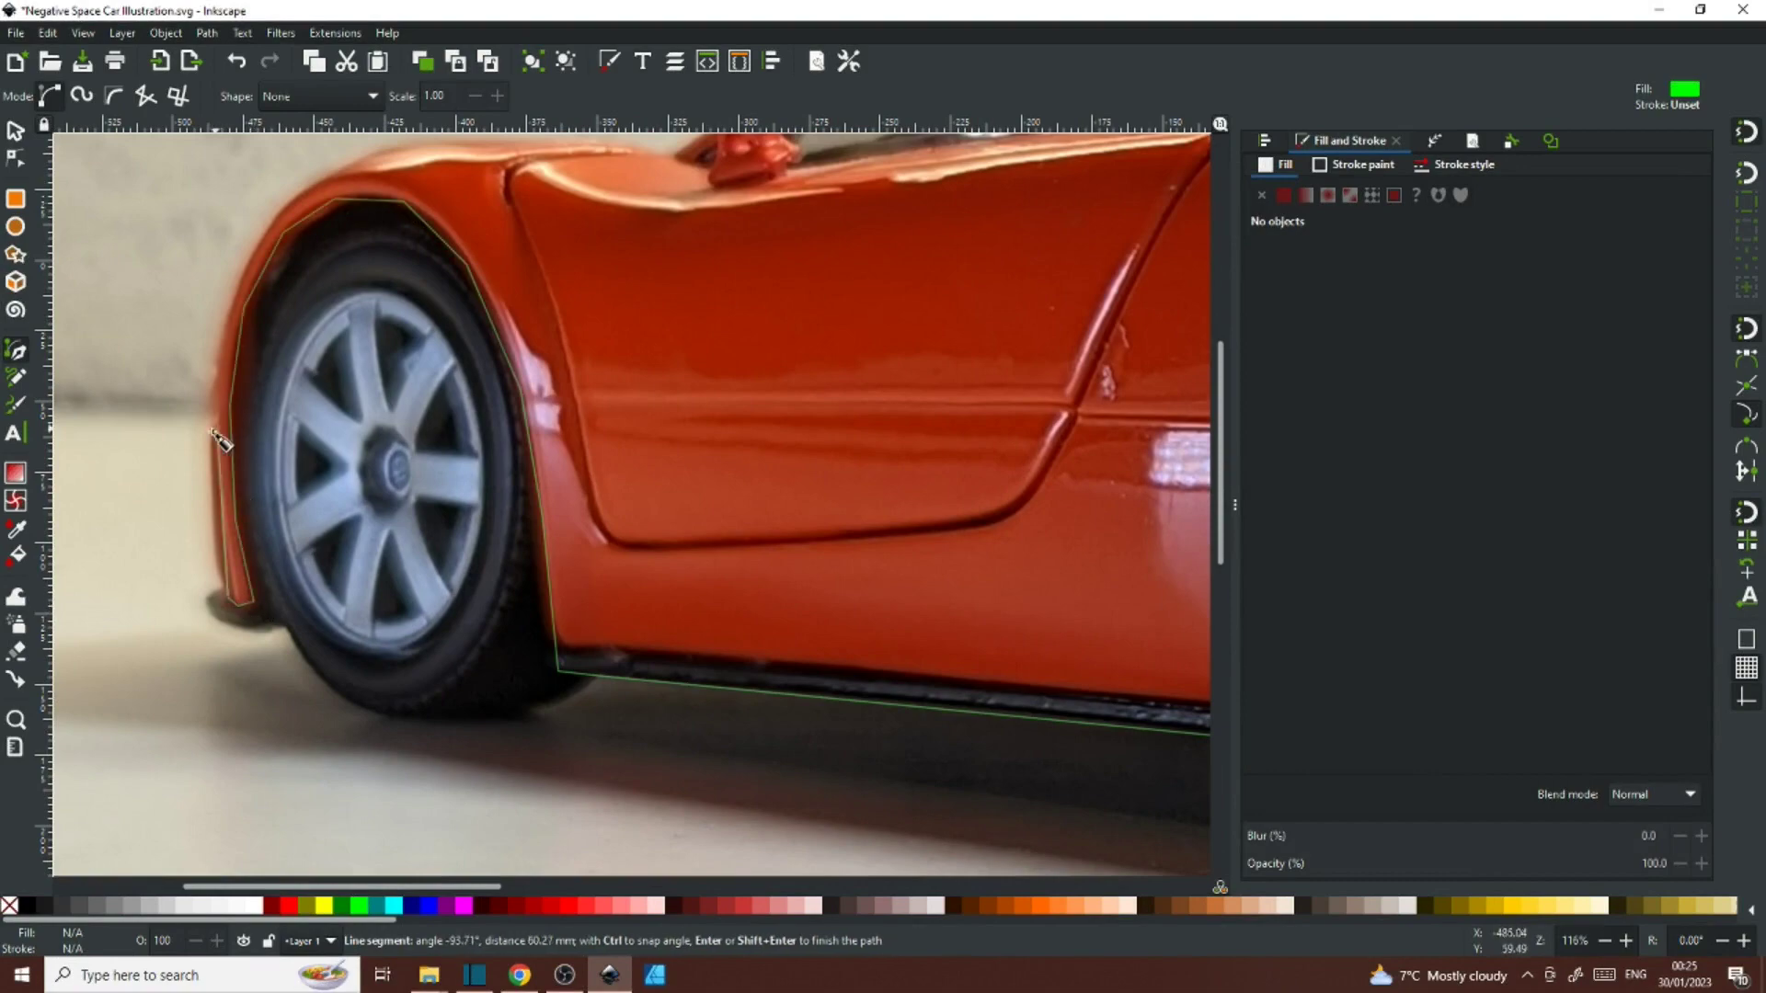
# Trace the front bumper's outer edge and lower lip, and carry the outline on beneath the front tyre.
pyautogui.click(216, 428)
pyautogui.click(221, 588)
pyautogui.click(210, 603)
pyautogui.click(249, 631)
pyautogui.click(286, 628)
pyautogui.click(334, 695)
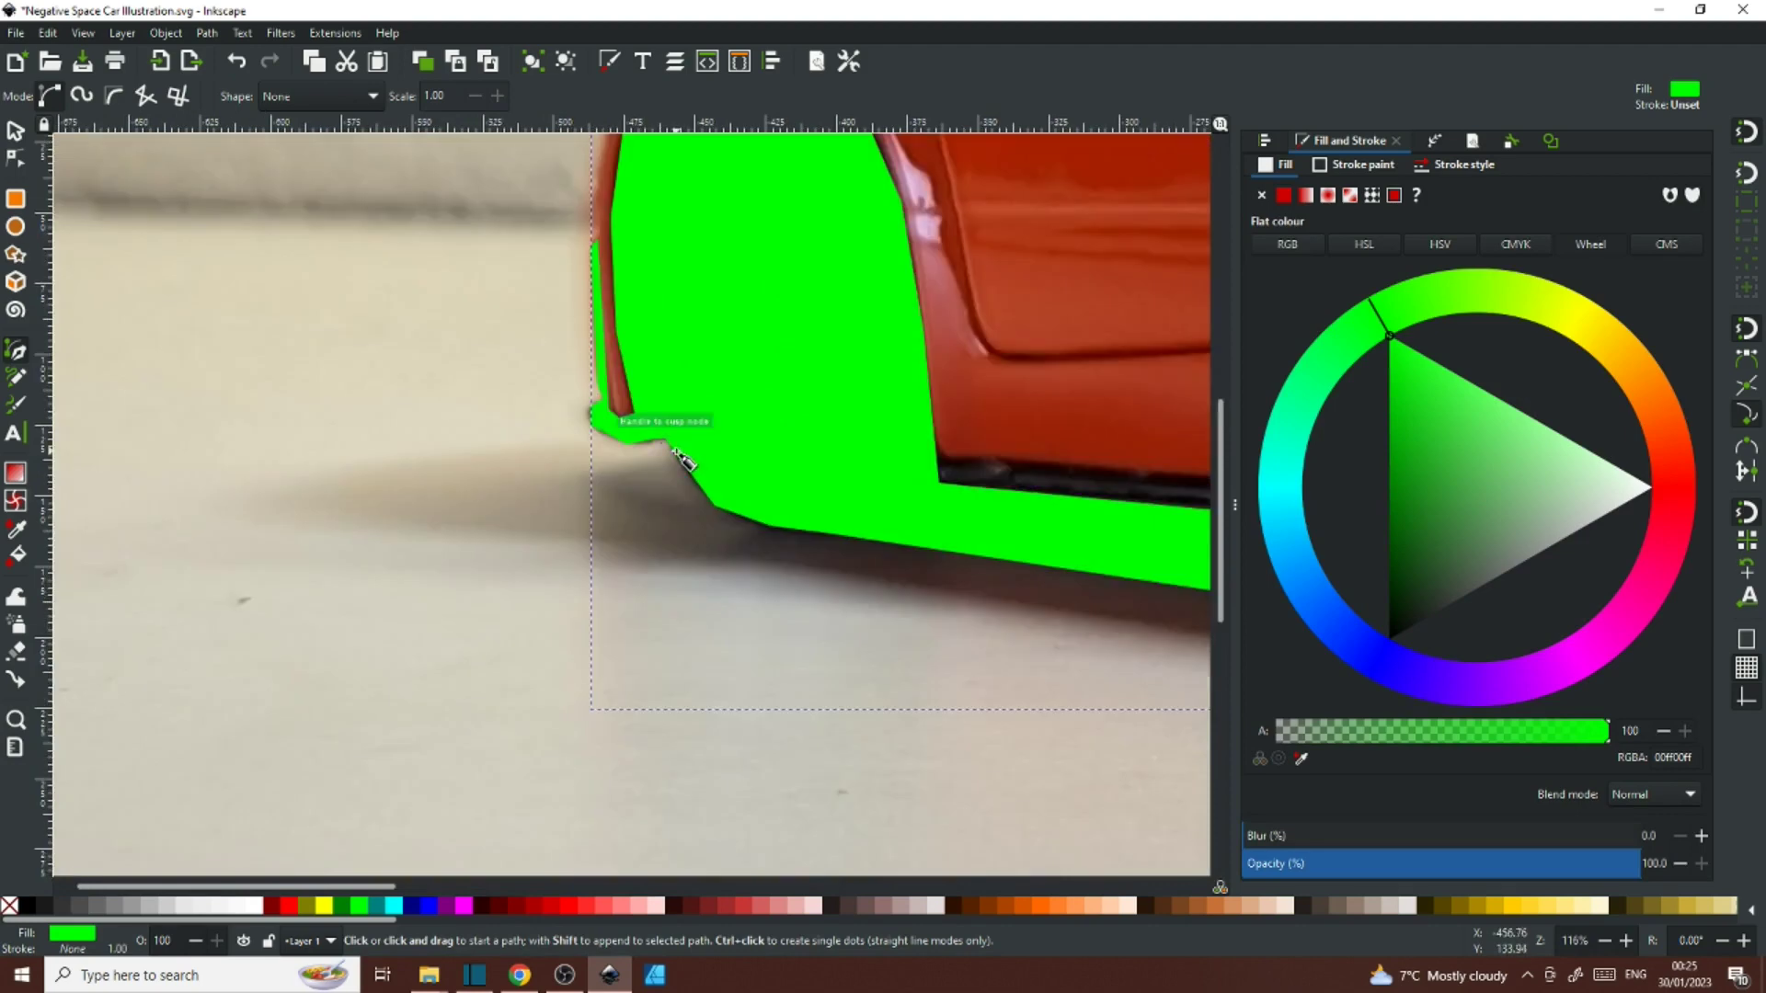
pyautogui.scroll(-4, 676, 452)
pyautogui.click(676, 451)
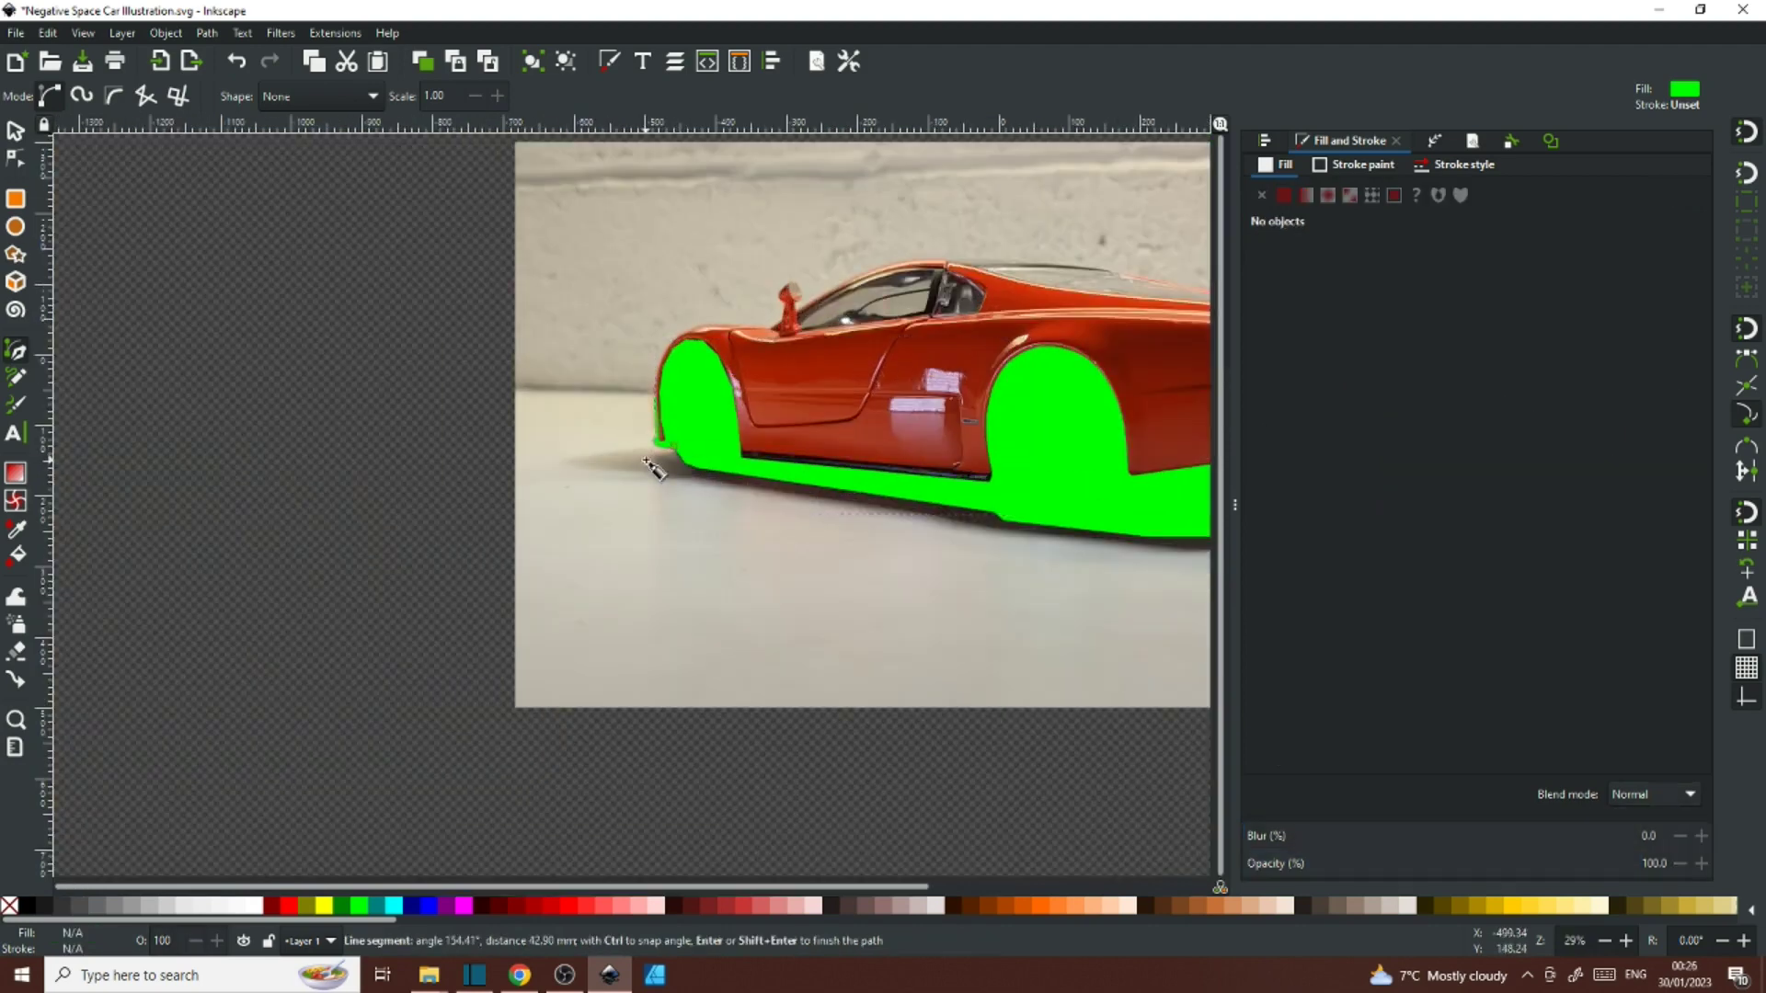
pyautogui.press('Escape')
# Draw a closed green ground shadow shape beneath the whole car, from the front lip to beyond the rear bumper and back.
pyautogui.click(682, 449)
pyautogui.click(584, 467)
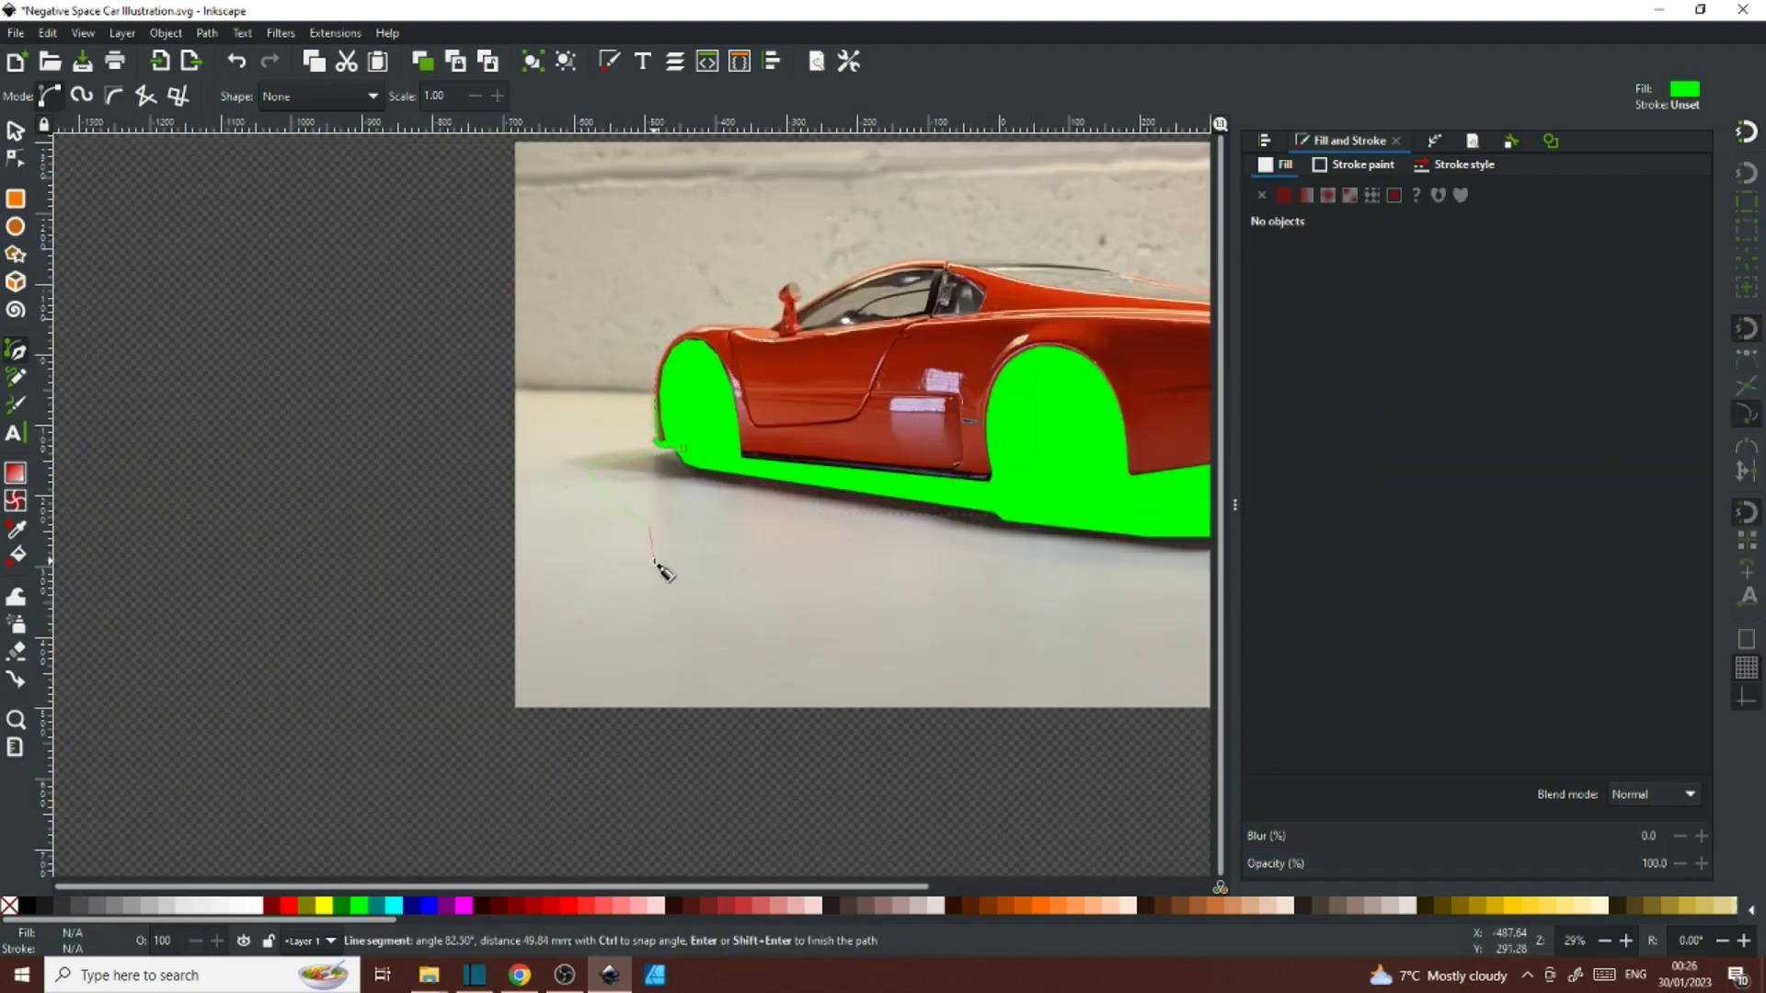
pyautogui.click(654, 562)
pyautogui.click(777, 614)
pyautogui.moveTo(1006, 581); pyautogui.dragTo(814, 492)
pyautogui.click(925, 511)
pyautogui.click(1008, 462)
pyautogui.moveTo(1030, 485); pyautogui.dragTo(720, 517)
pyautogui.click(938, 444)
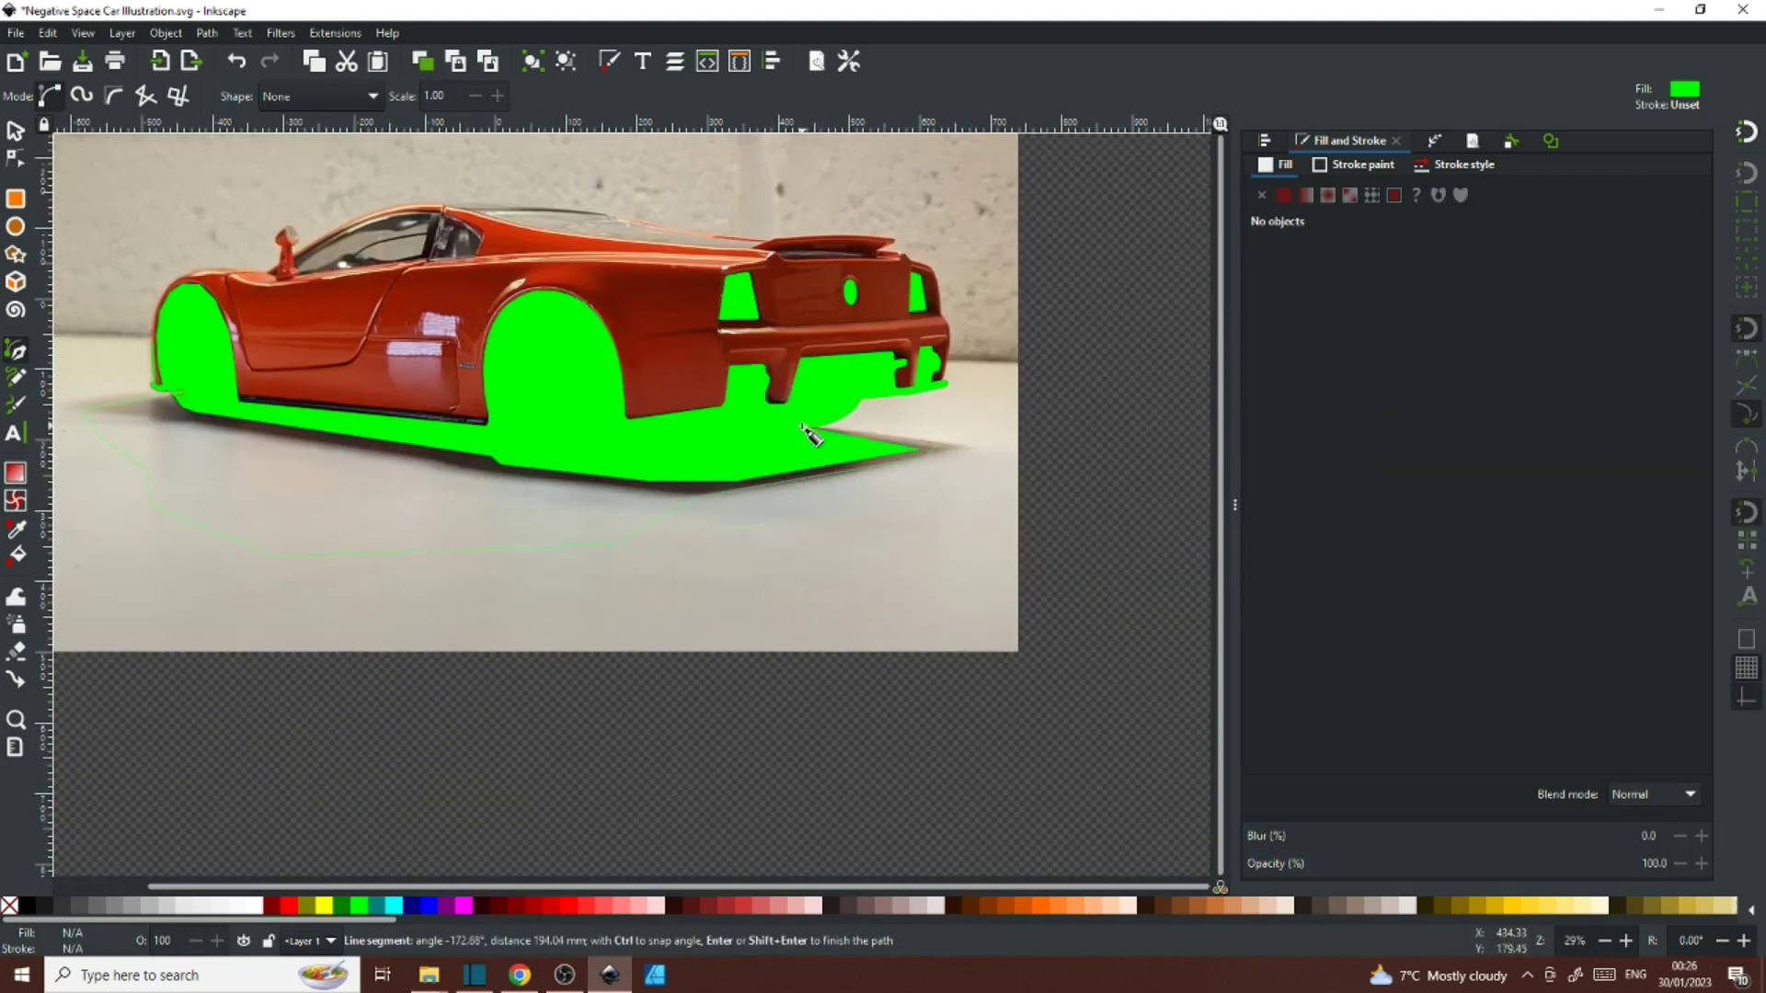
pyautogui.click(267, 416)
pyautogui.click(172, 392)
# Draw a green ellipse about 18 by 24 mm over the side mirror's head, tilted and shifted to match the mirror.
pyautogui.scroll(-1, 644, 589)
pyautogui.scroll(3, 342, 460)
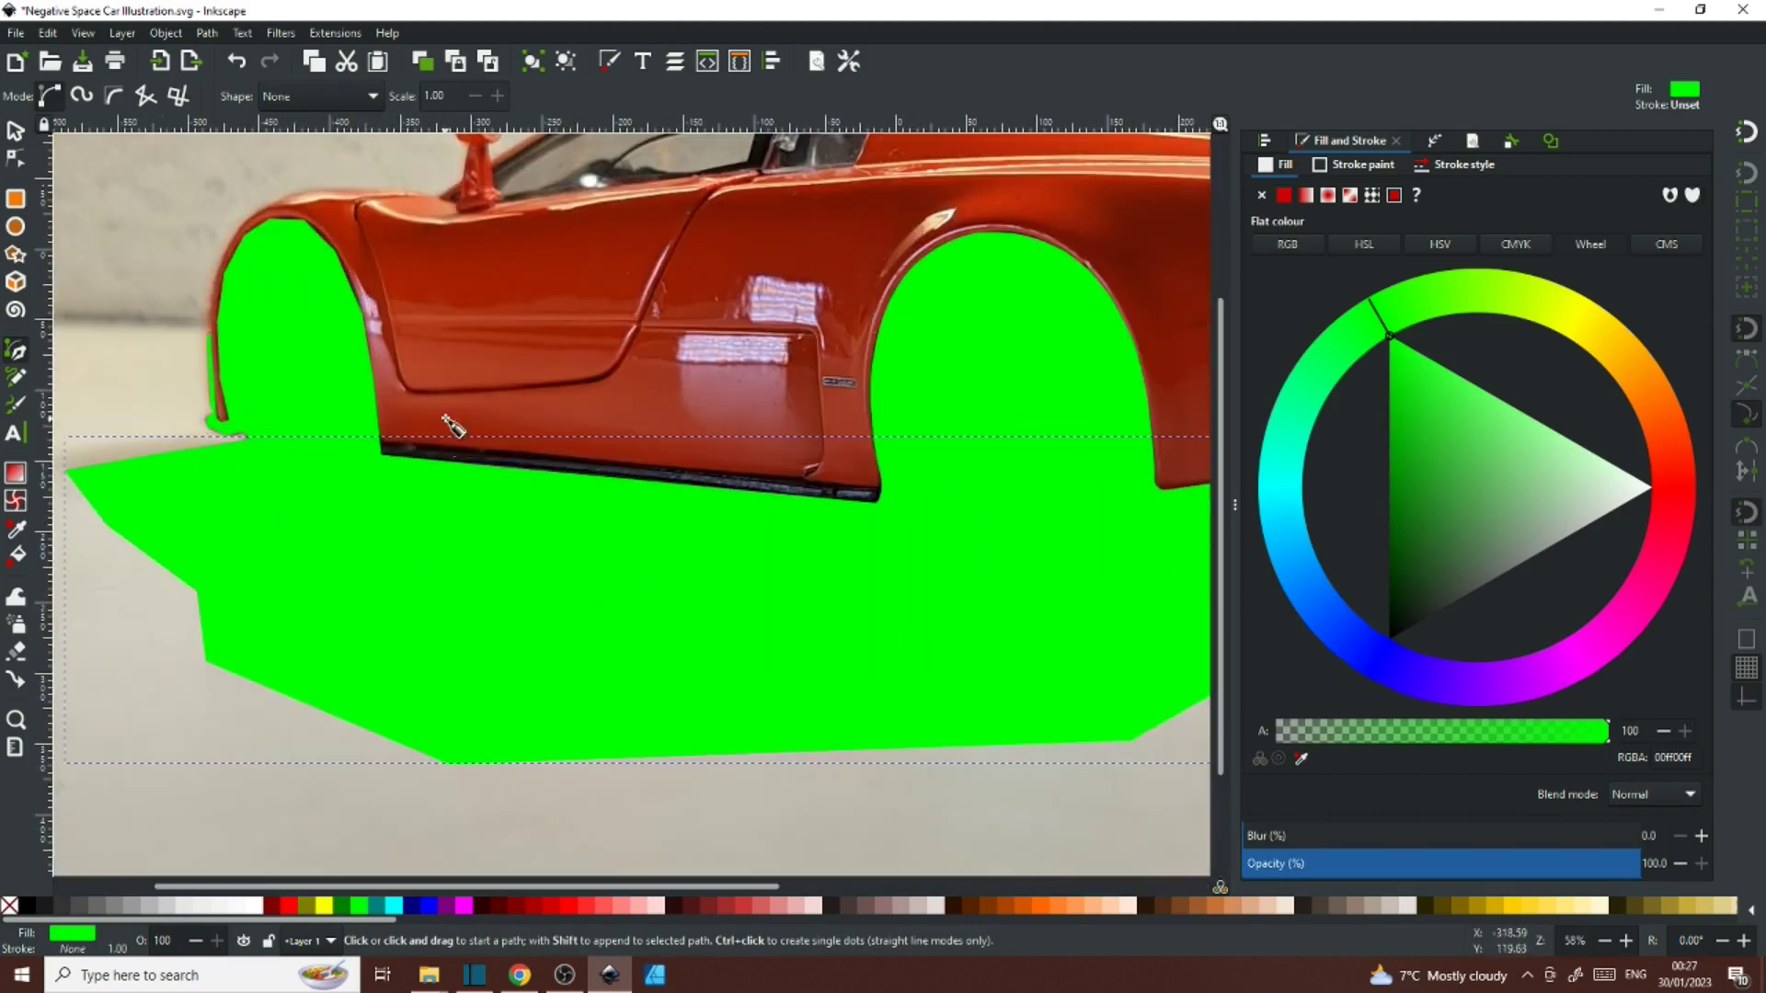
pyautogui.moveTo(460, 267); pyautogui.dragTo(552, 396)
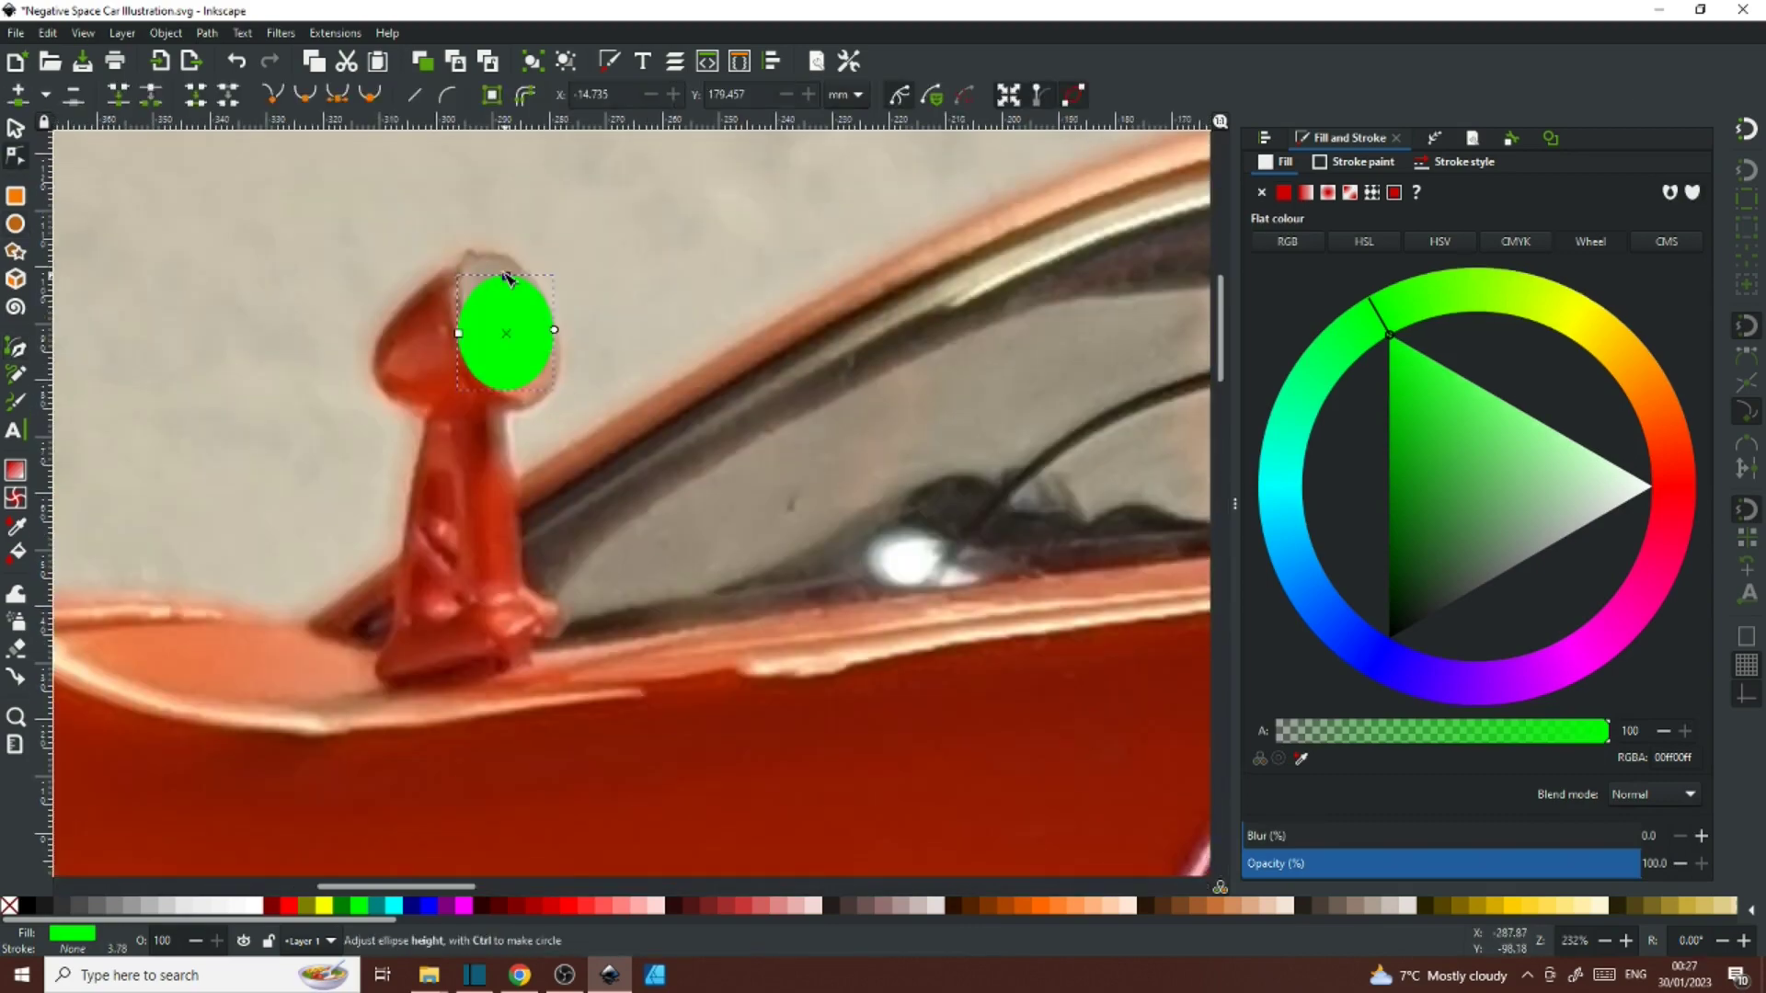
pyautogui.press('s')
pyautogui.moveTo(514, 305); pyautogui.dragTo(508, 299)
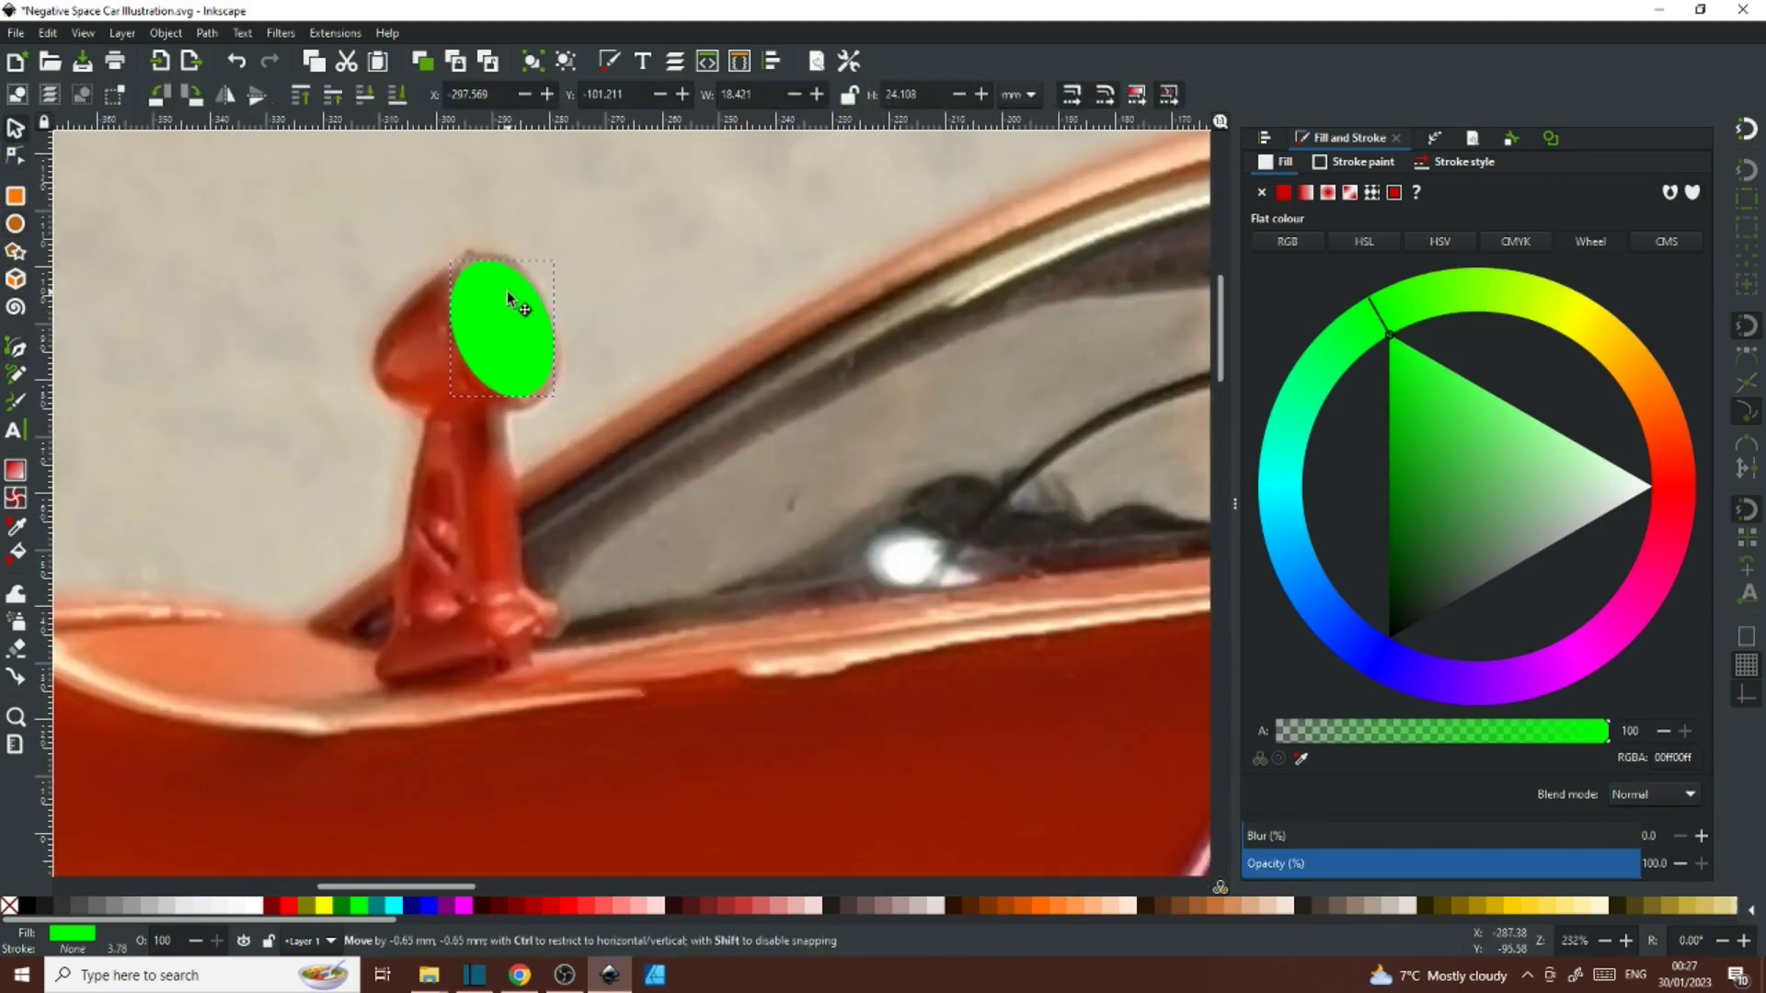
# Refine the nodes along the ground shadow shape's lower edge to smooth its outline.
pyautogui.scroll(-8, 515, 304)
pyautogui.press('b')
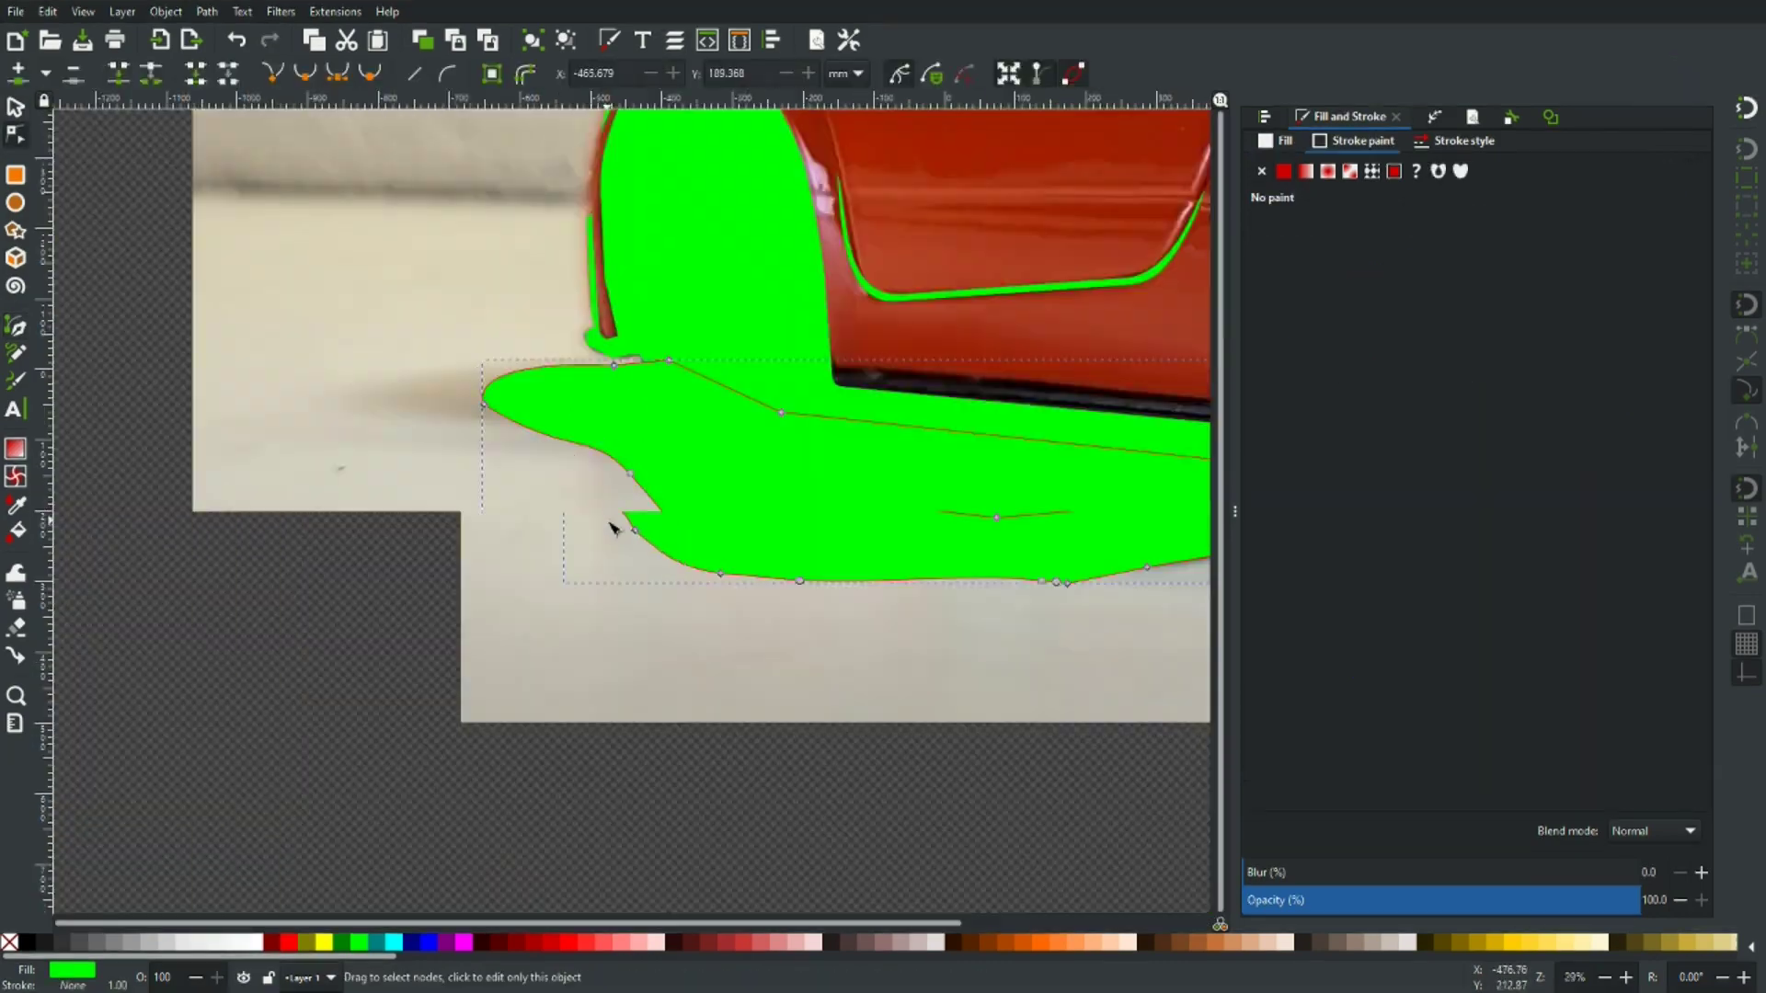
pyautogui.scroll(-4, 827, 593)
pyautogui.scroll(6, 832, 570)
pyautogui.click(757, 523)
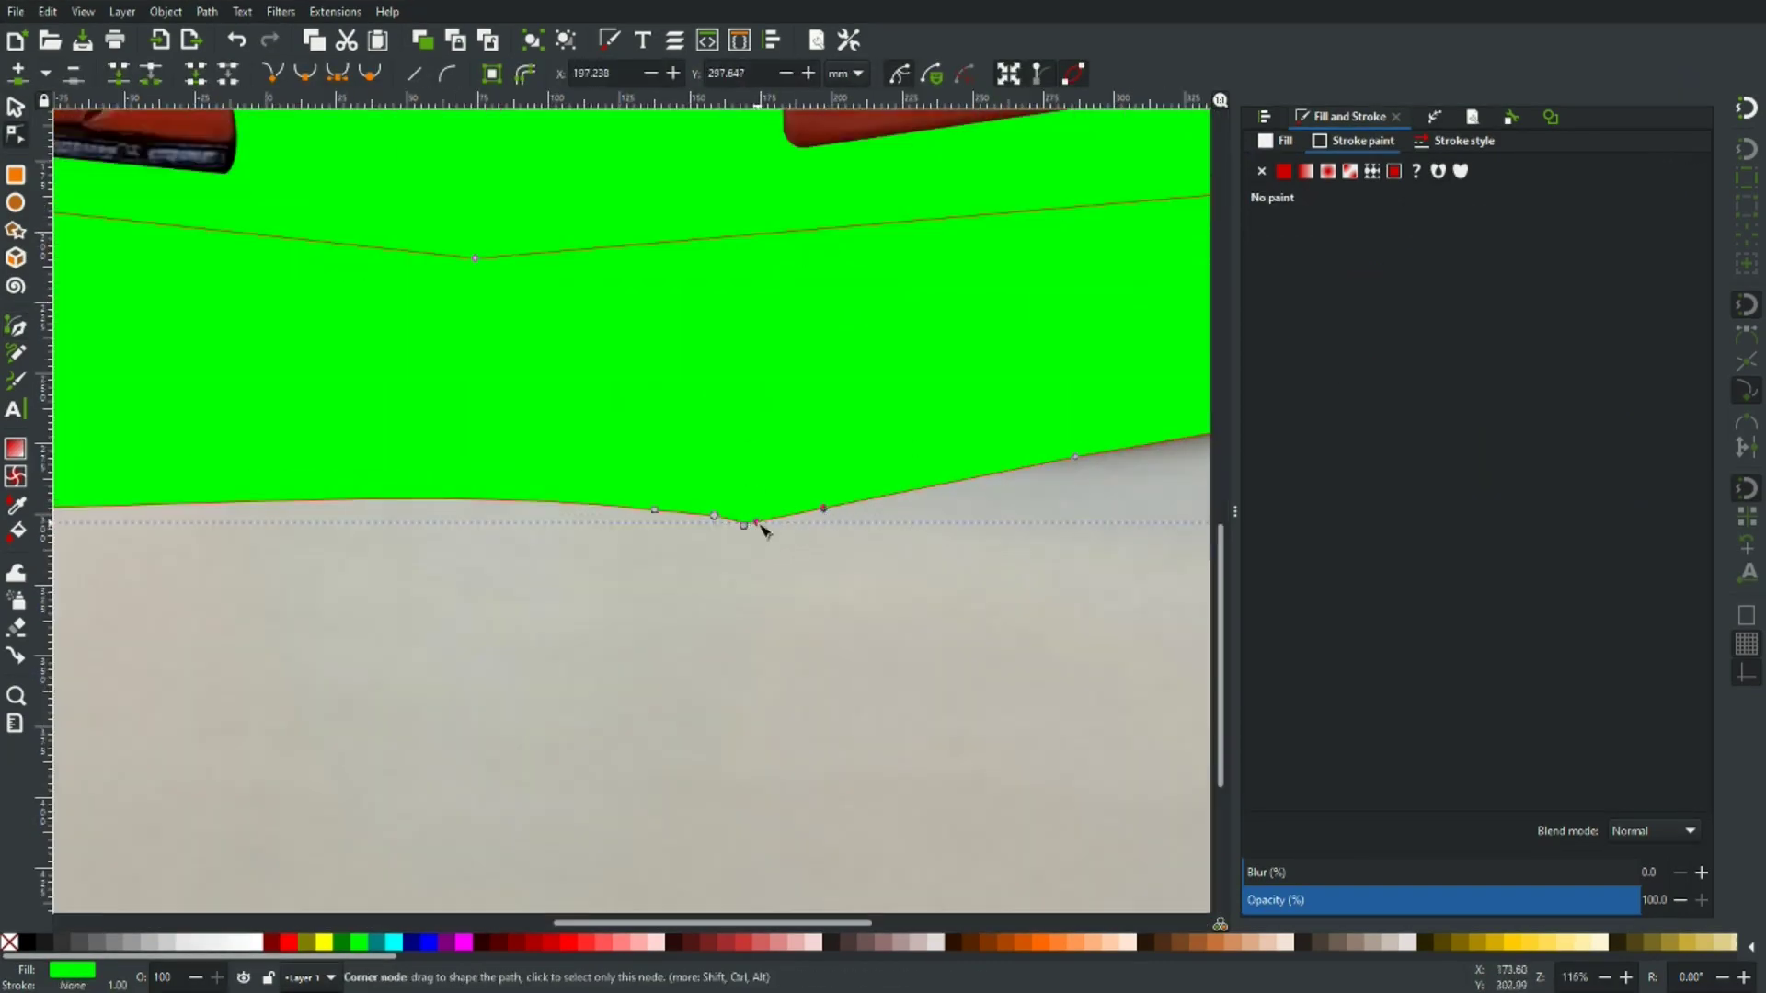
pyautogui.scroll(-6, 782, 552)
pyautogui.scroll(6, 1111, 473)
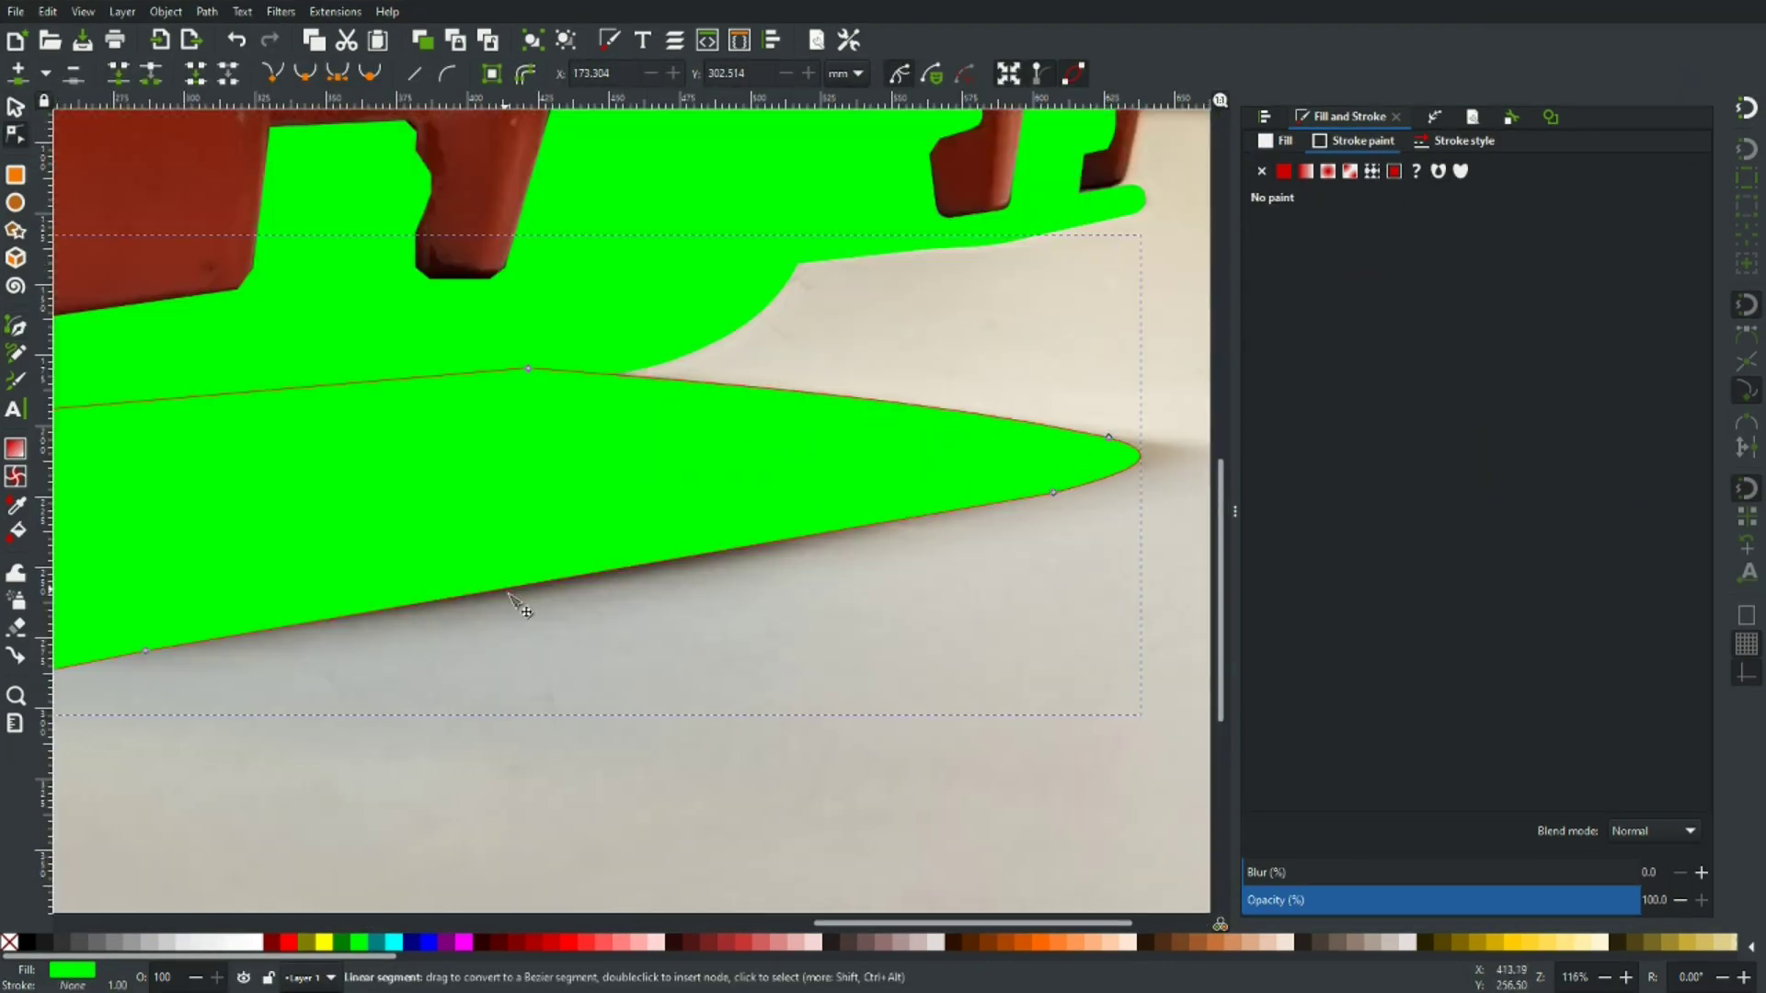
pyautogui.scroll(-4, 520, 607)
pyautogui.scroll(-4, 599, 615)
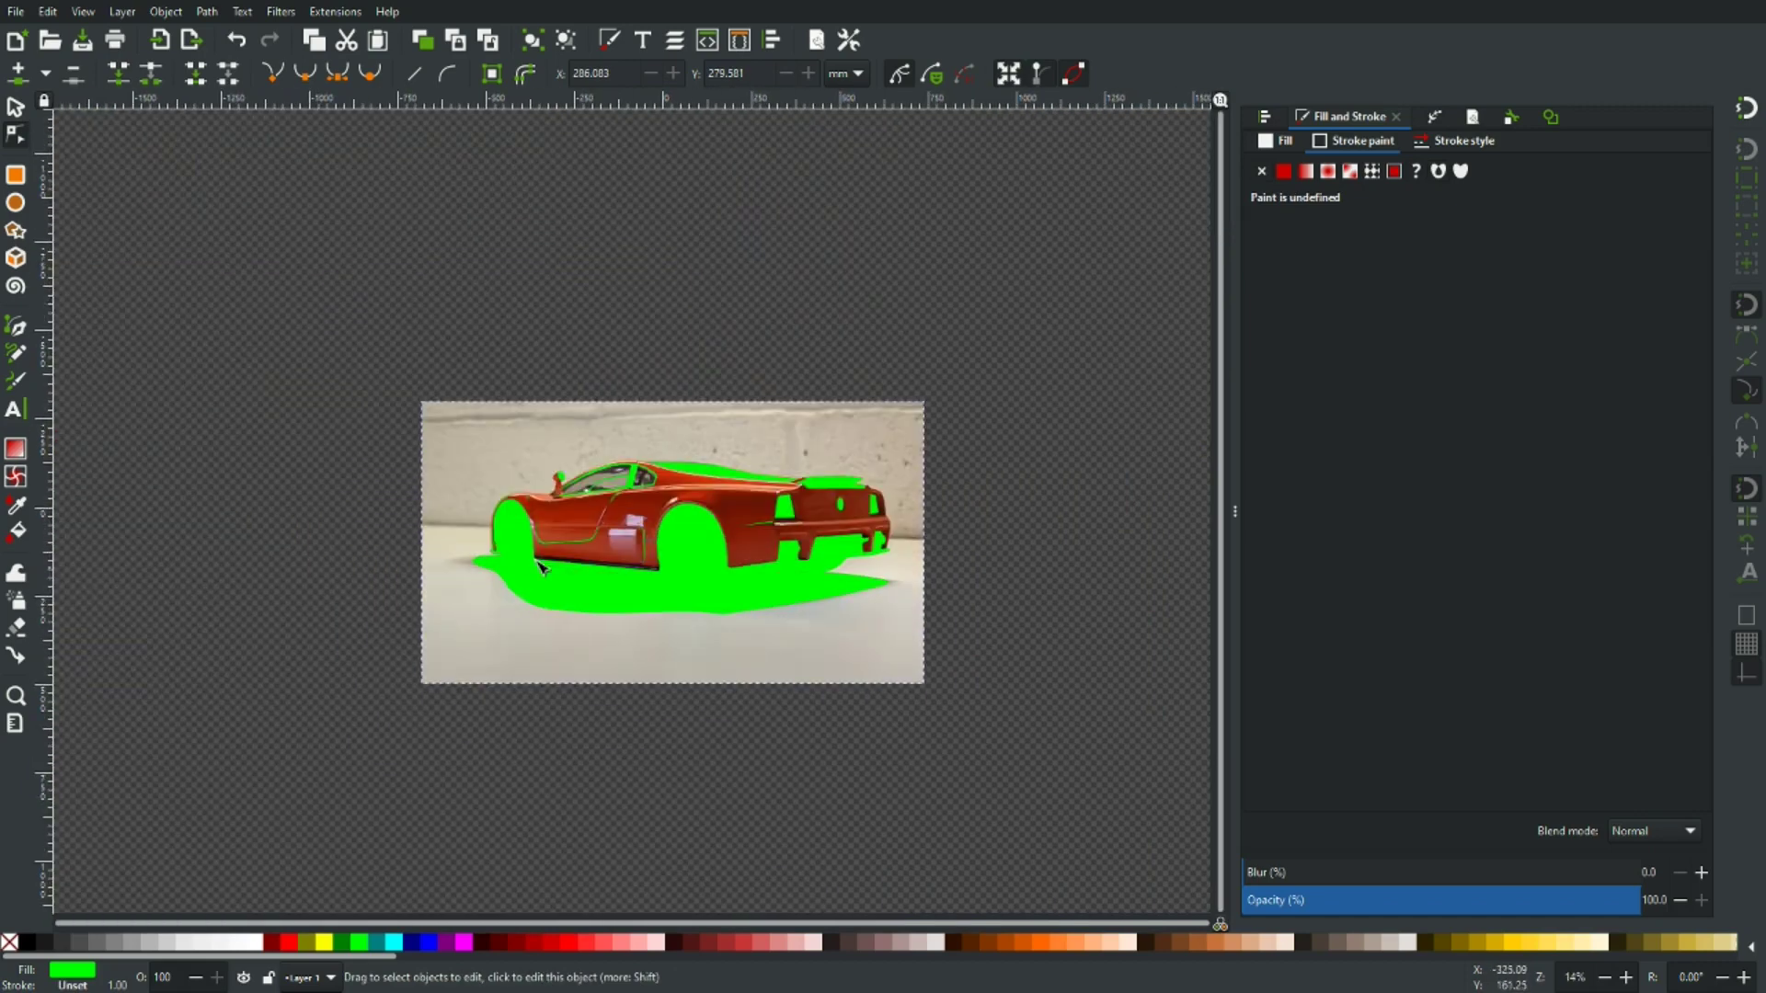
# Reduce the opacity of the green wheel arch and underbody shape to 43%.
pyautogui.click(541, 567)
pyautogui.click(1414, 900)
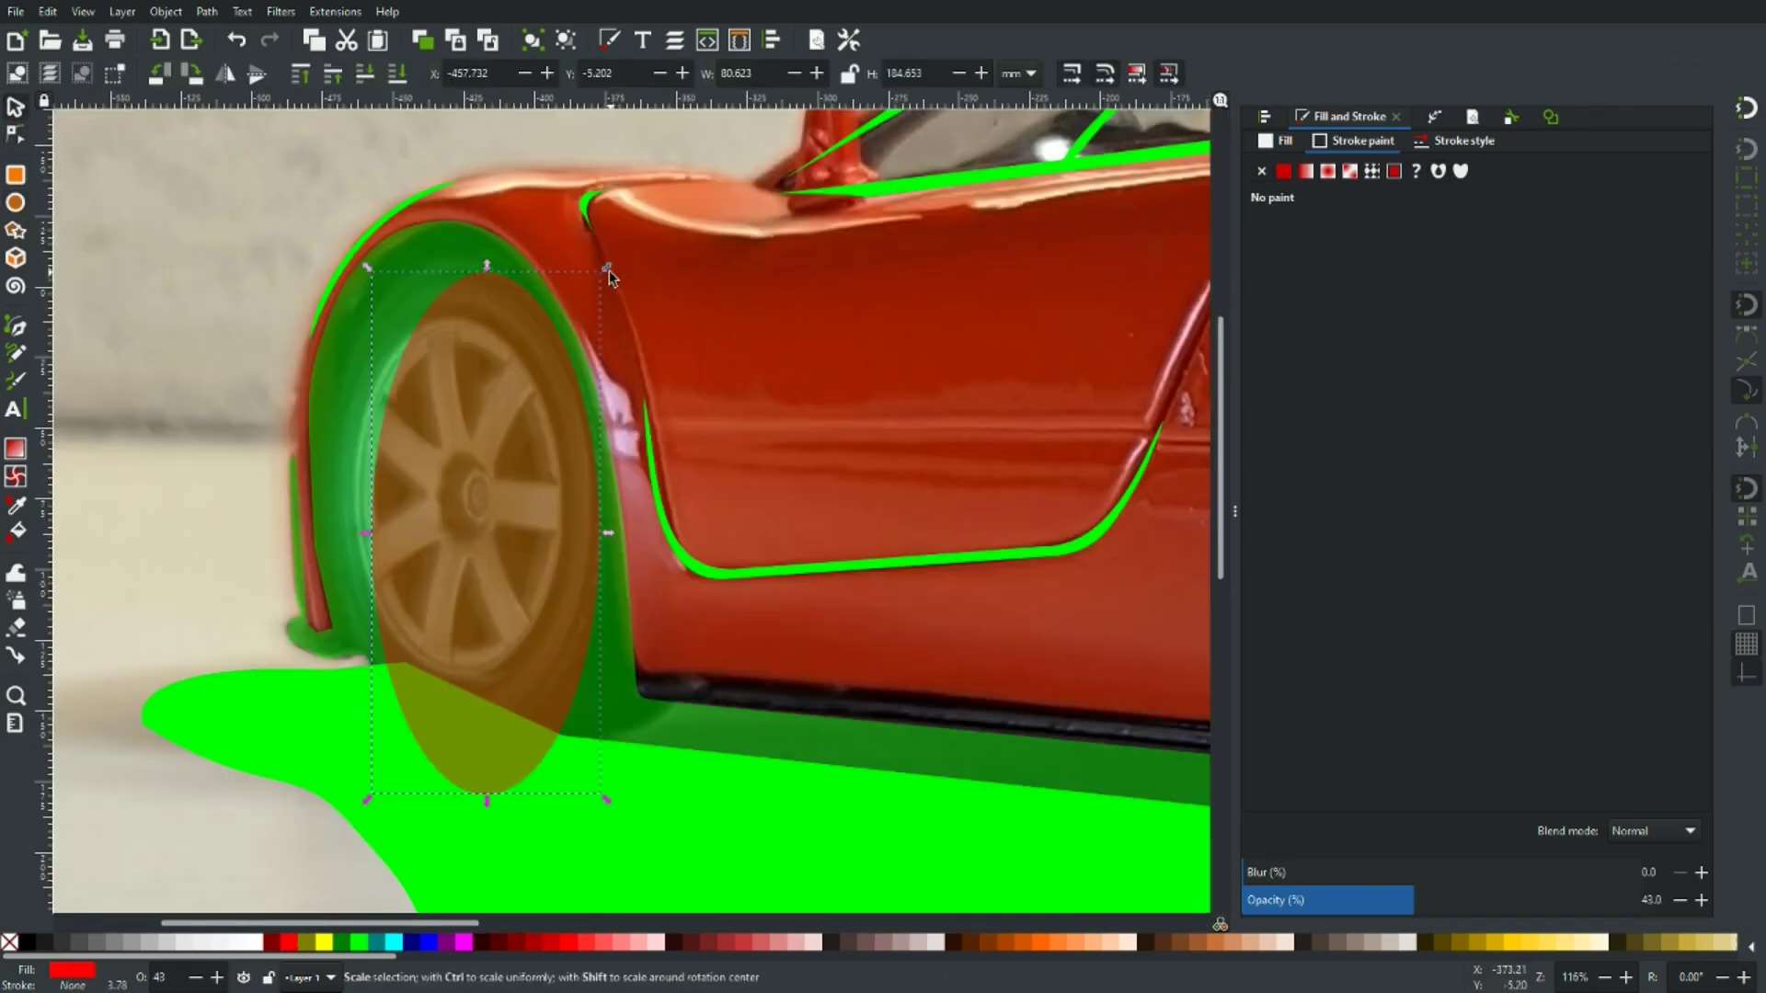
# Fit the translucent red ellipse over the front wheel's rim at about 75 by 125 mm.
pyautogui.moveTo(450, 543); pyautogui.dragTo(437, 408)
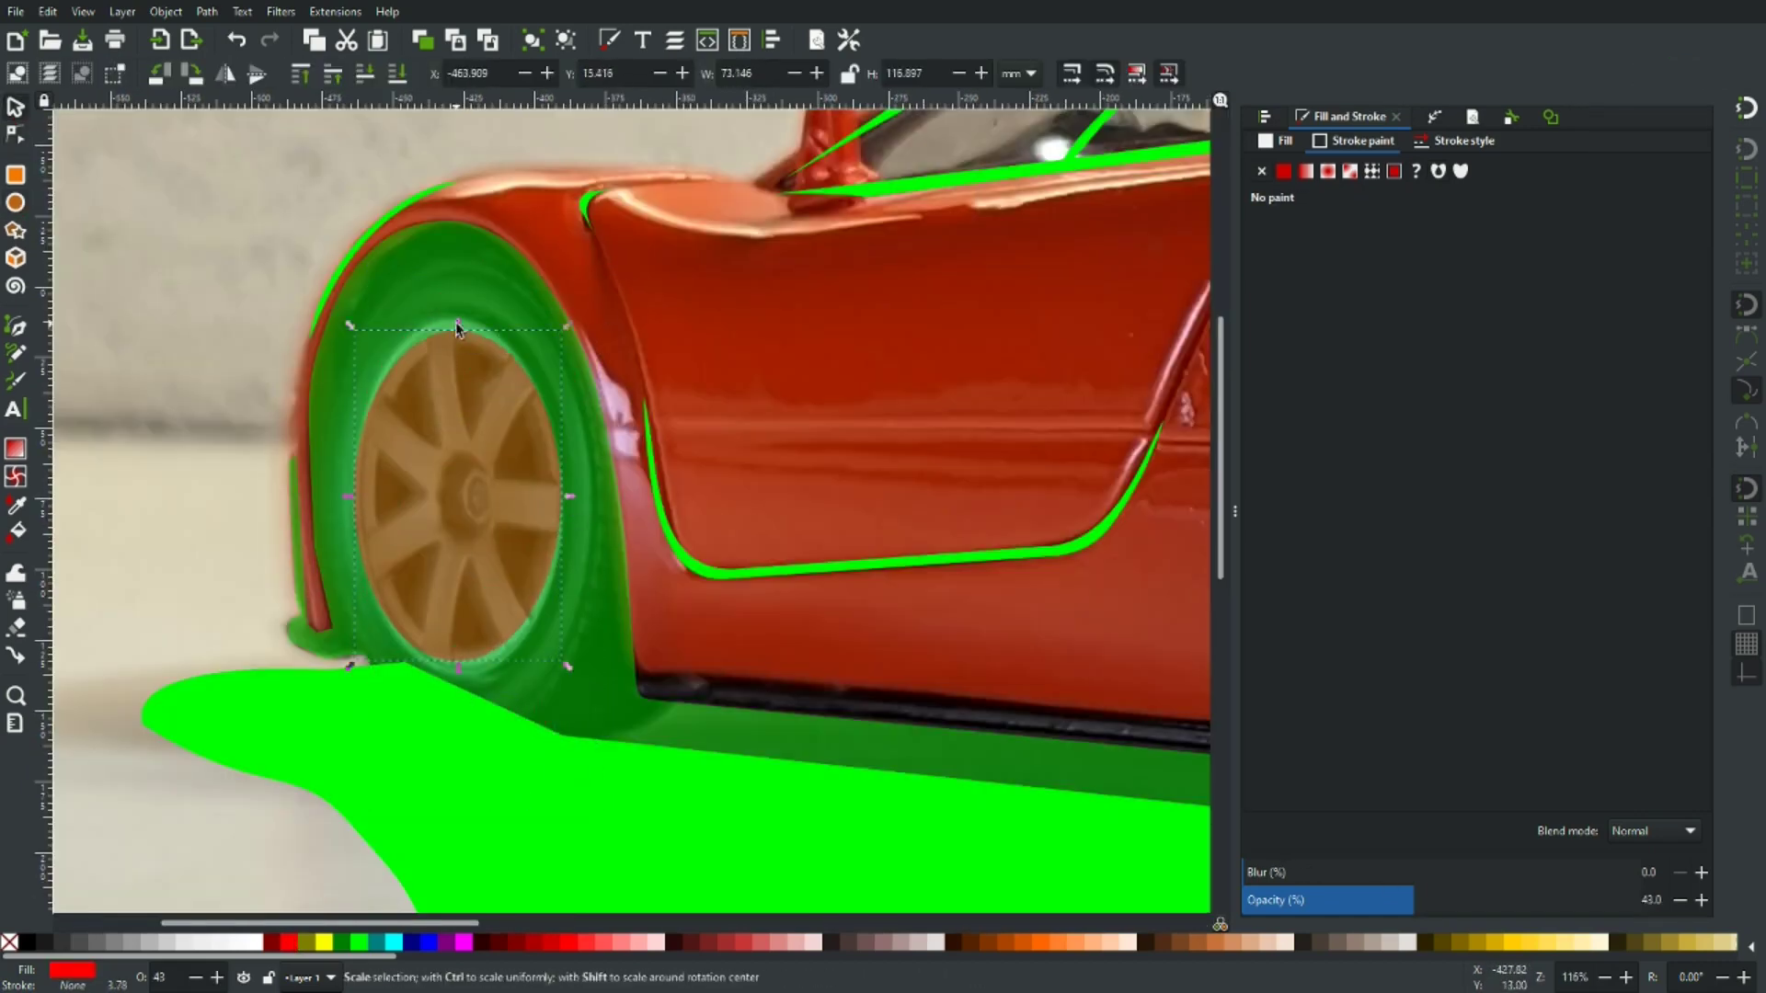
pyautogui.moveTo(456, 323); pyautogui.dragTo(457, 312)
pyautogui.moveTo(458, 668); pyautogui.dragTo(458, 681)
pyautogui.moveTo(570, 499); pyautogui.dragTo(575, 499)
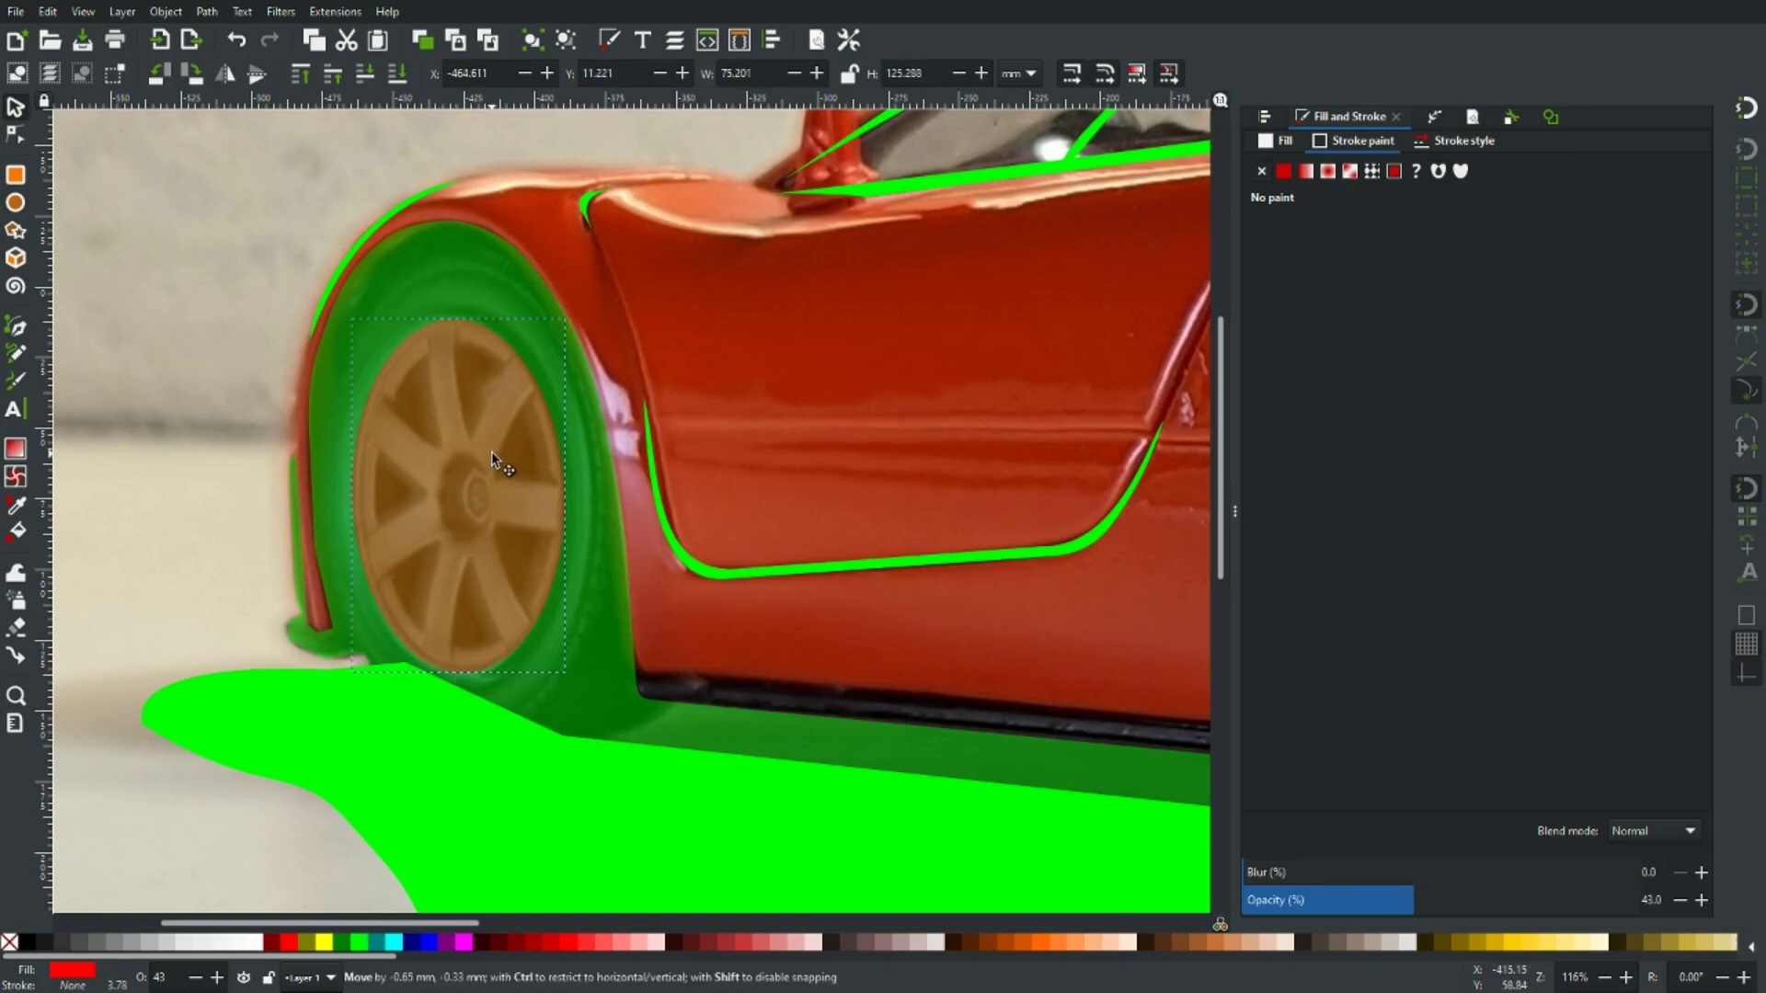
# Duplicate the red rim ellipse, colour the copy cyan and shrink it to about 67 by 112 mm inside the original.
pyautogui.hotkey('ctrl', 'd')
pyautogui.hotkey('ctrl', 'z')
pyautogui.moveTo(571, 315); pyautogui.dragTo(558, 335)
pyautogui.click(392, 942)
pyautogui.moveTo(434, 580); pyautogui.dragTo(444, 570)
pyautogui.moveTo(567, 325); pyautogui.dragTo(558, 341)
pyautogui.moveTo(507, 473); pyautogui.dragTo(515, 461)
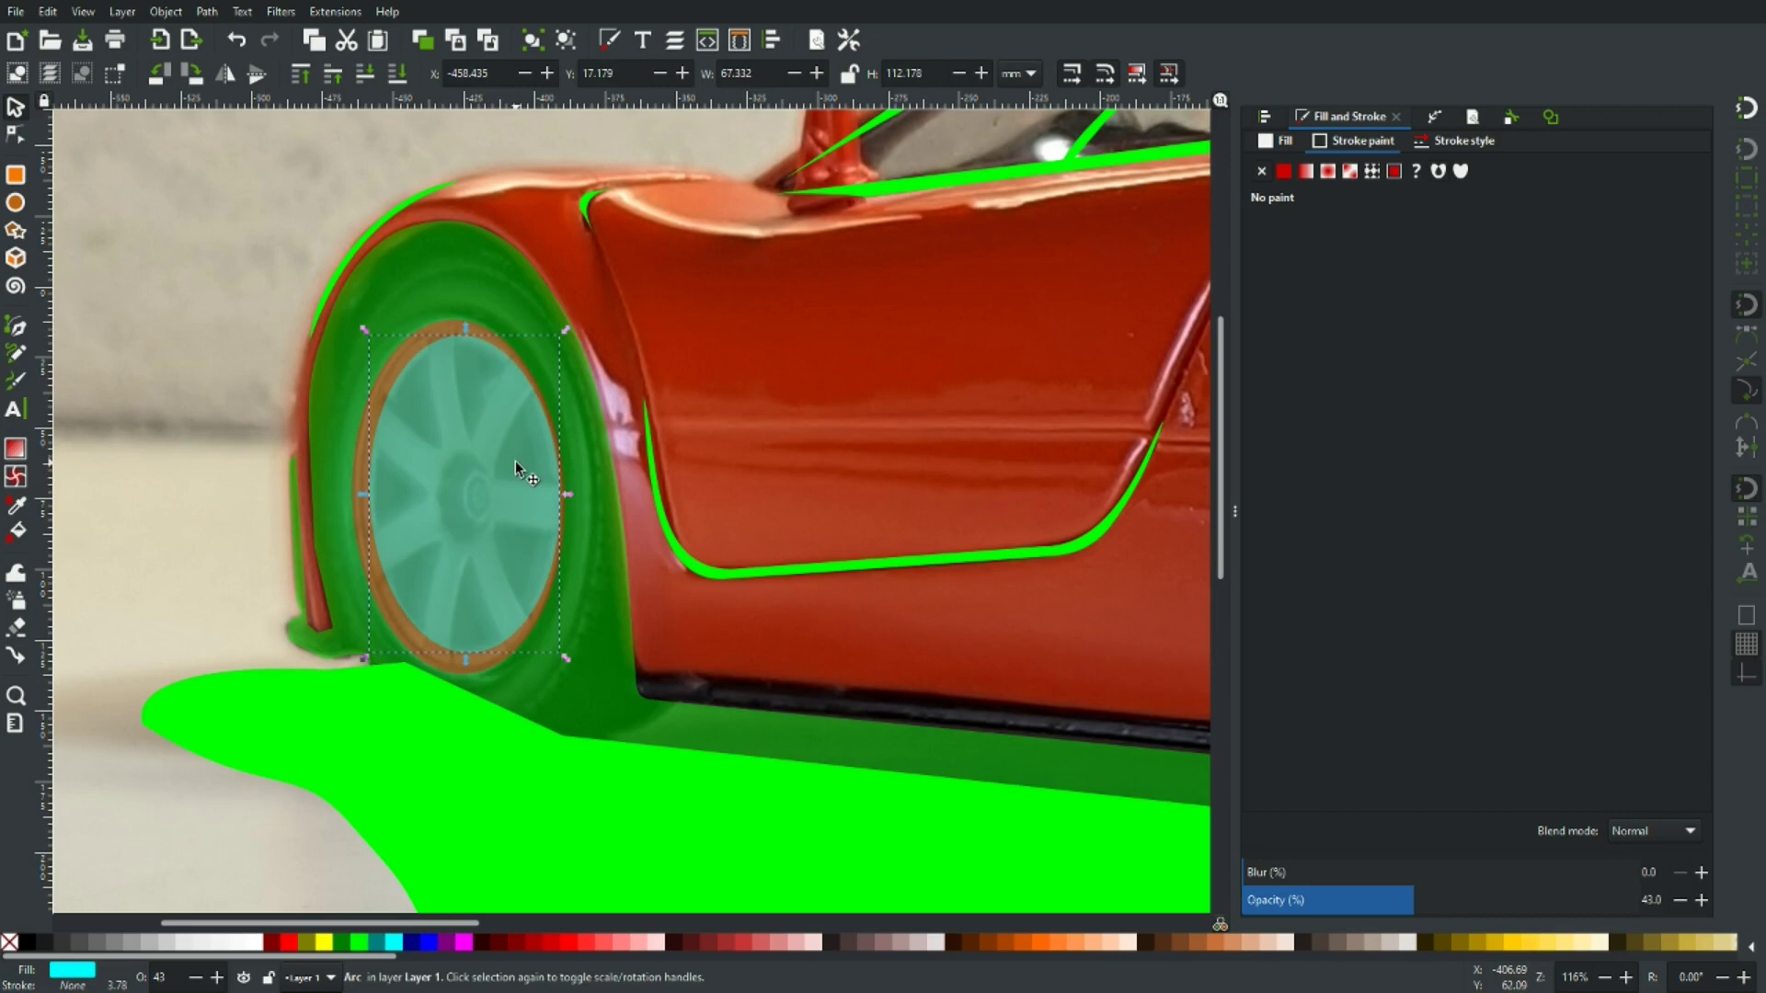
# Duplicate the cyan ellipse, colour the copy blue and shrink it to about 21 by 34 mm over the wheel hub.
pyautogui.hotkey('ctrl', 'd')
pyautogui.moveTo(566, 329); pyautogui.dragTo(517, 417)
pyautogui.click(428, 942)
pyautogui.moveTo(452, 556); pyautogui.dragTo(498, 506)
pyautogui.moveTo(561, 369); pyautogui.dragTo(475, 503)
pyautogui.moveTo(454, 535); pyautogui.dragTo(474, 483)
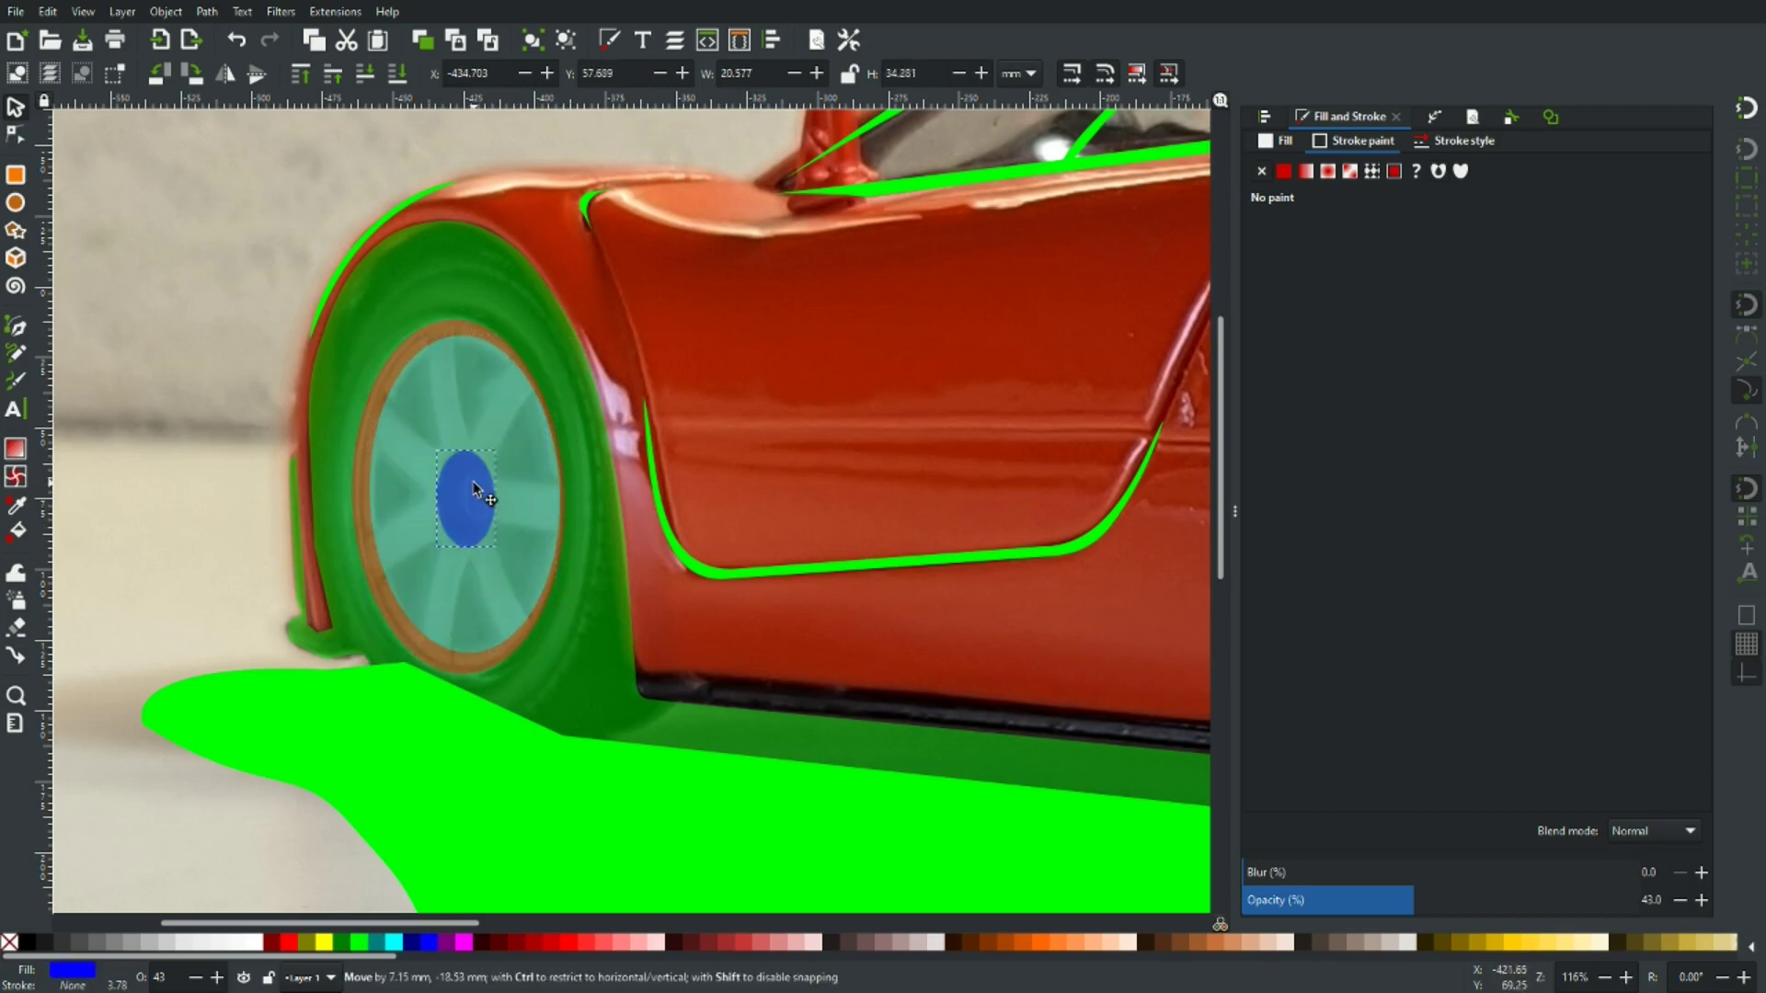
# Subtract the cyan ellipse from the red one to form a thin rim ring.
pyautogui.click(401, 504)
pyautogui.keyDown('shift'); pyautogui.click(365, 511); pyautogui.keyUp('shift')
pyautogui.click(206, 11)
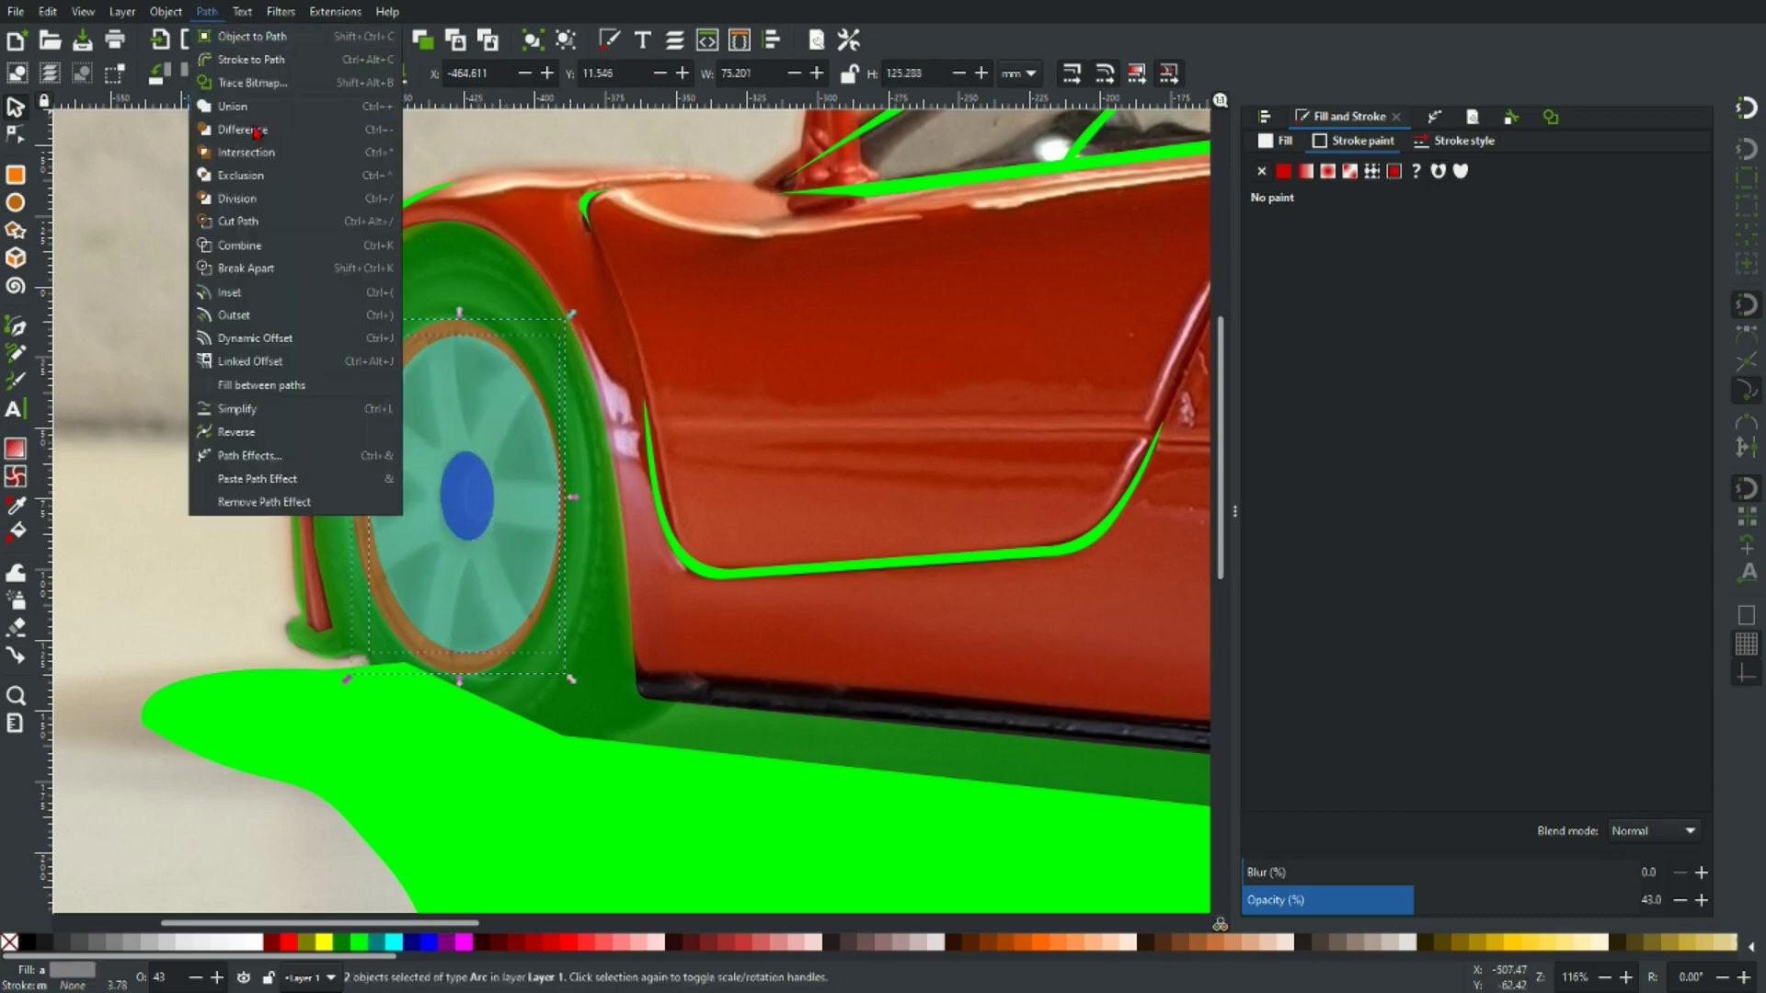
pyautogui.click(255, 129)
# Cut the blue hub ellipse and the red rim ring out of the green wheel arch and underbody shape.
pyautogui.click(470, 497)
pyautogui.keyDown('shift'); pyautogui.click(393, 493); pyautogui.keyUp('shift')
pyautogui.click(206, 11)
pyautogui.click(253, 130)
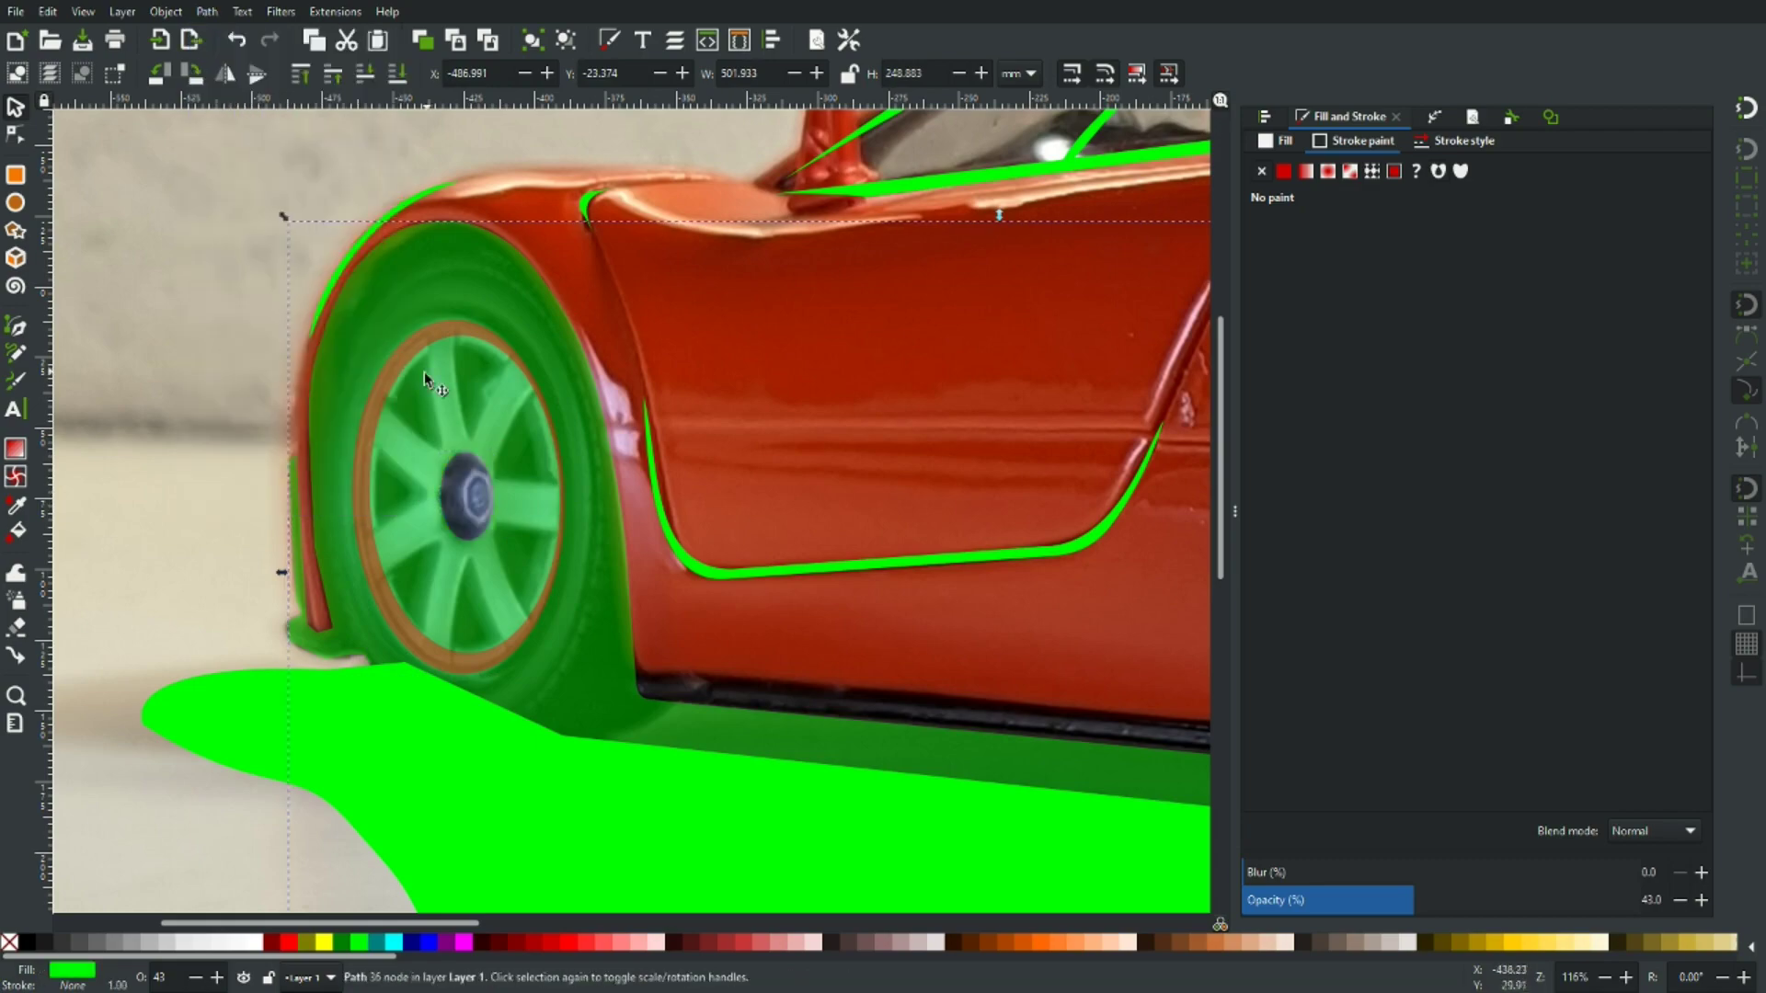
pyautogui.click(426, 373)
pyautogui.keyDown('shift'); pyautogui.click(410, 350); pyautogui.keyUp('shift')
pyautogui.click(206, 11)
pyautogui.click(253, 129)
pyautogui.scroll(-4, 468, 489)
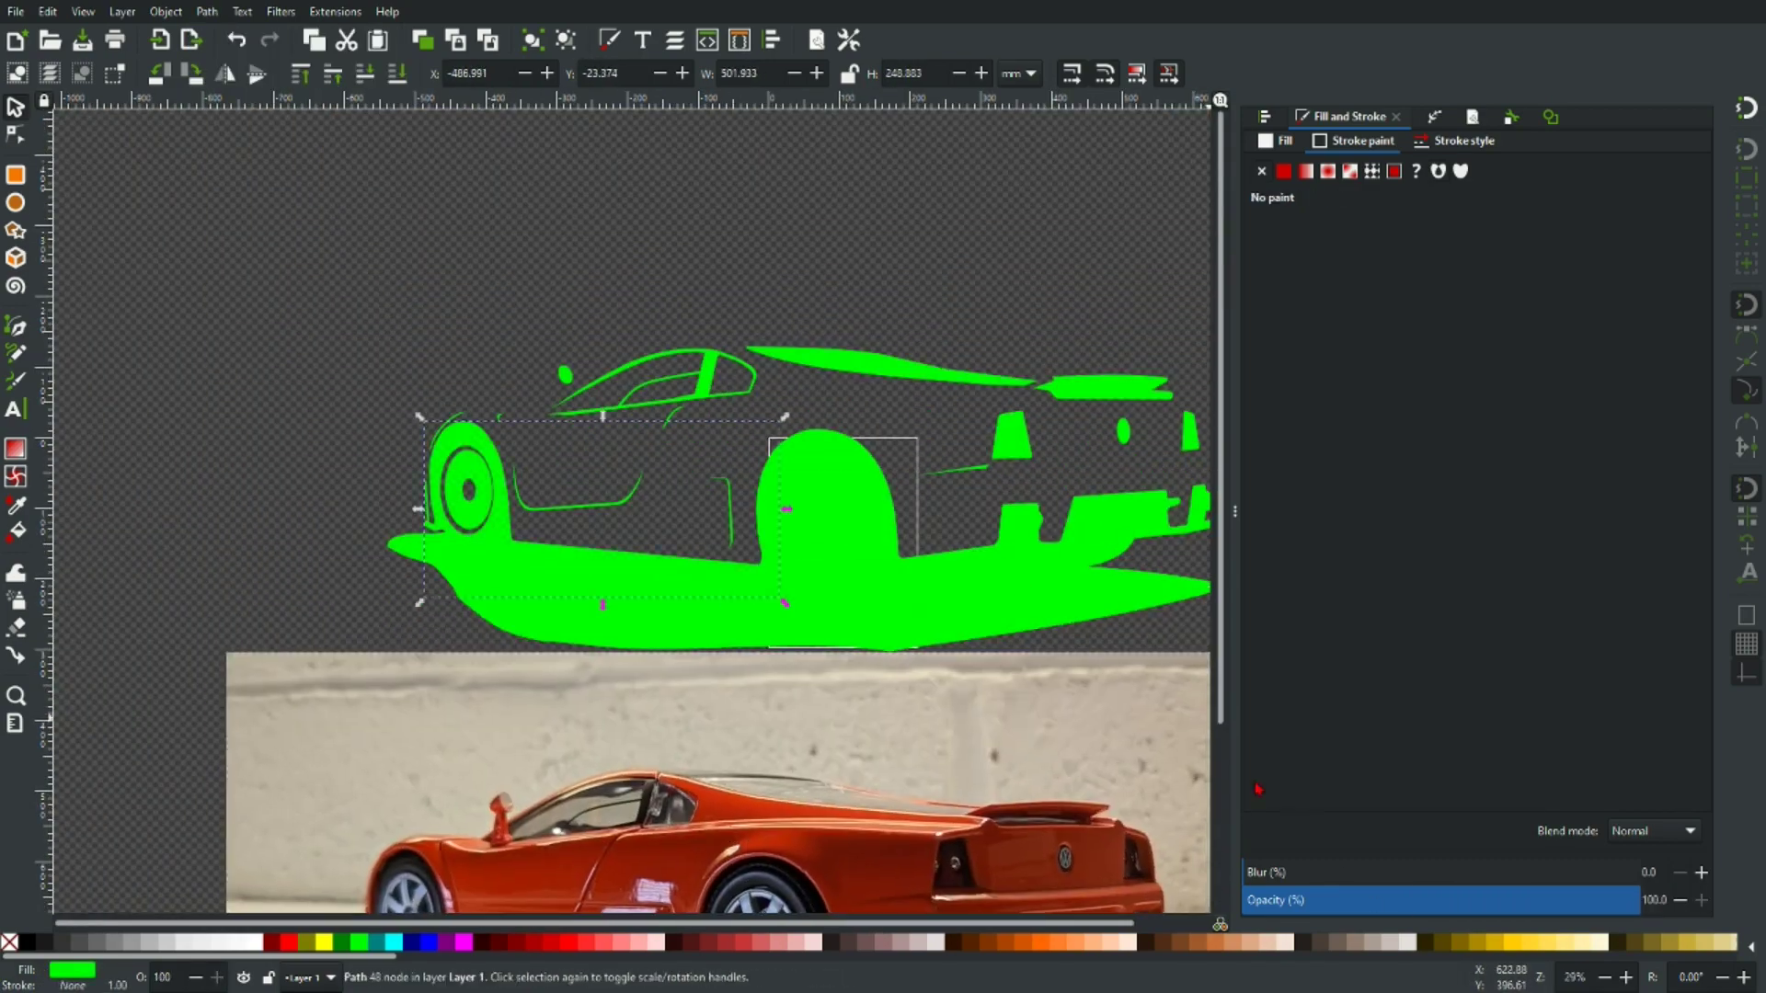
# Draw red ellipses over the round lights on the car's rear, resizing and duplicating them to match the photo.
pyautogui.scroll(-2, 1003, 524)
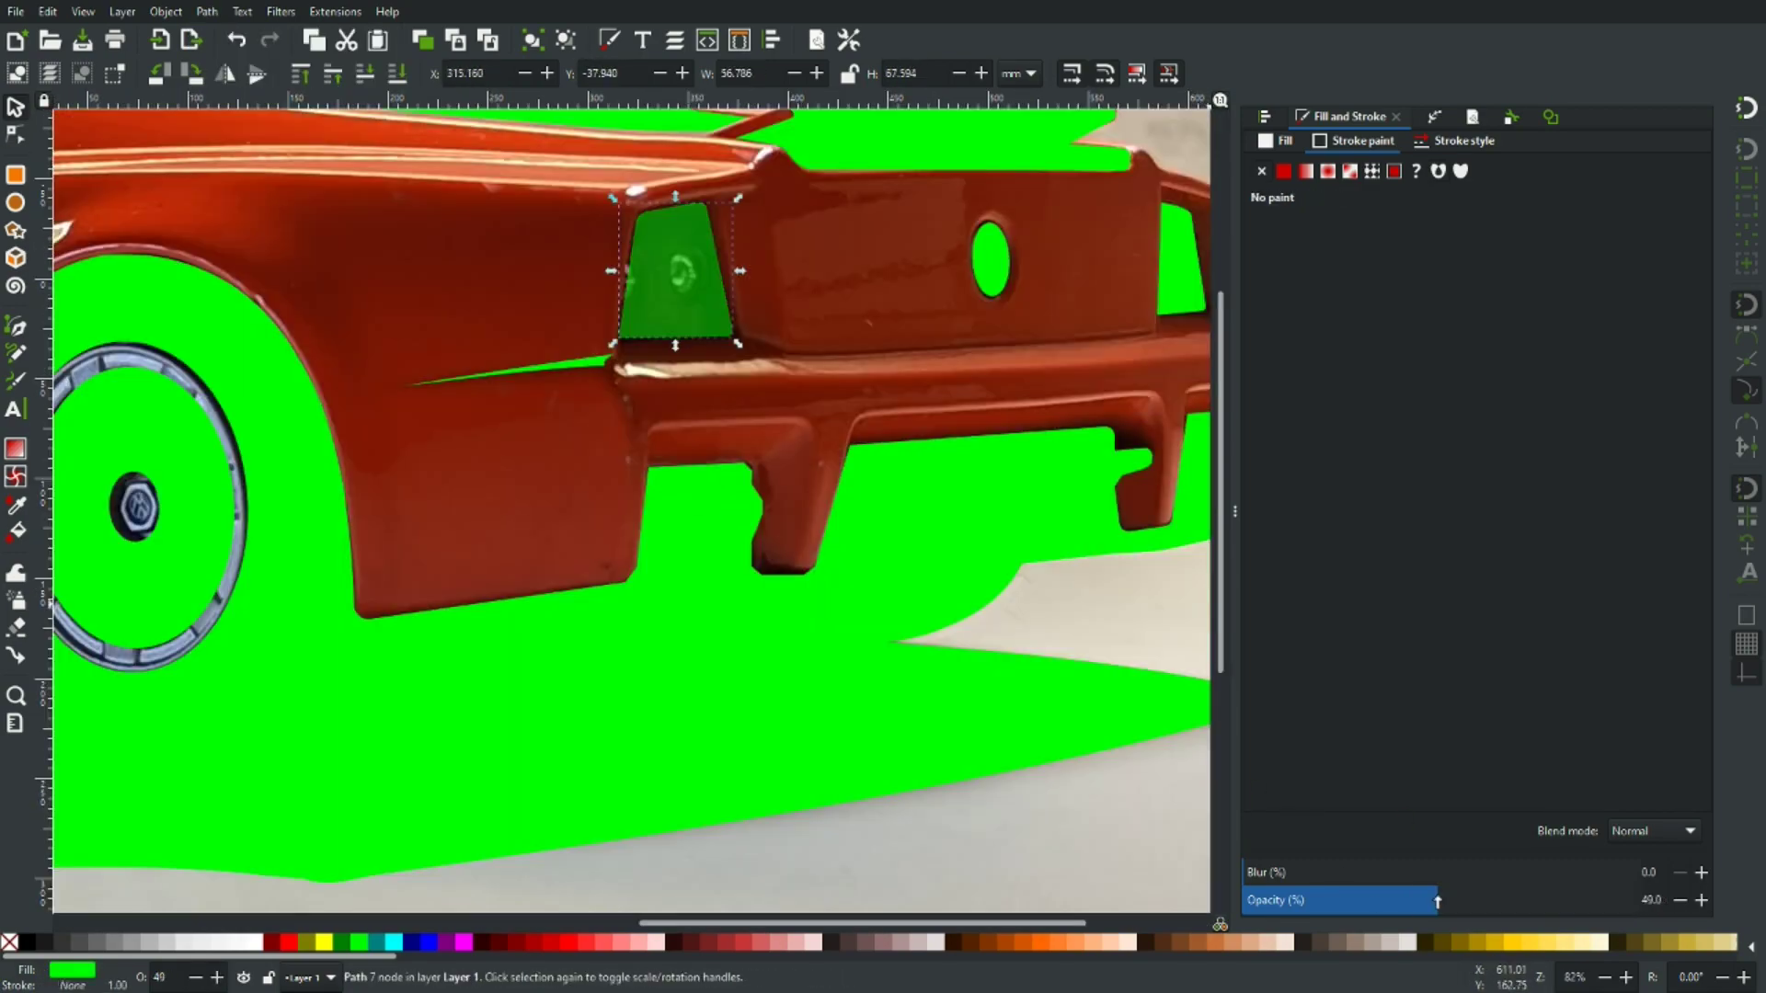
pyautogui.press('e')
pyautogui.moveTo(426, 275)
pyautogui.mouseDown()
pyautogui.moveTo(466, 339)
pyautogui.moveTo(813, 247)
pyautogui.mouseUp()
pyautogui.scroll(3, 598, 279)
pyautogui.click(813, 246)
pyautogui.moveTo(853, 141); pyautogui.dragTo(841, 136)
pyautogui.moveTo(806, 215); pyautogui.dragTo(563, 283)
pyautogui.hotkey('ctrl', 'd')
pyautogui.scroll(6, 644, 474)
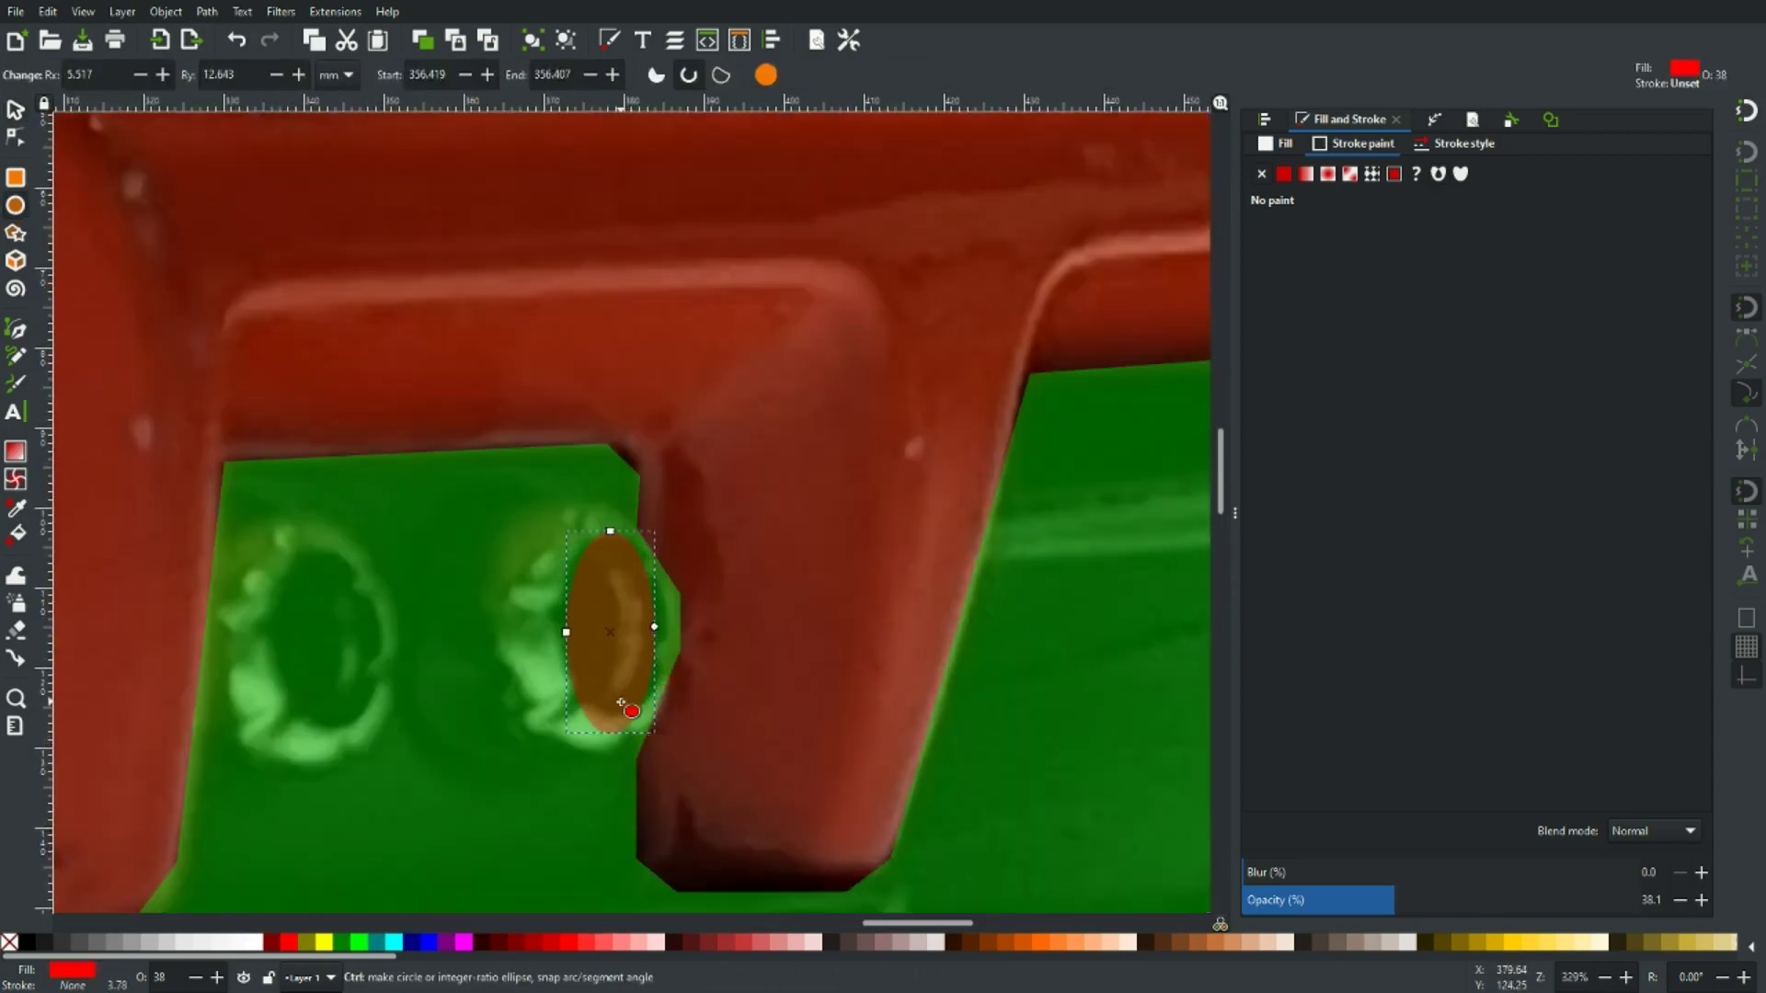
# Fit a red ellipse over the outer exhaust pipe of the near pair and curve the green edge around the inner pipe.
pyautogui.moveTo(614, 630); pyautogui.dragTo(245, 610)
pyautogui.moveTo(371, 639); pyautogui.dragTo(392, 648)
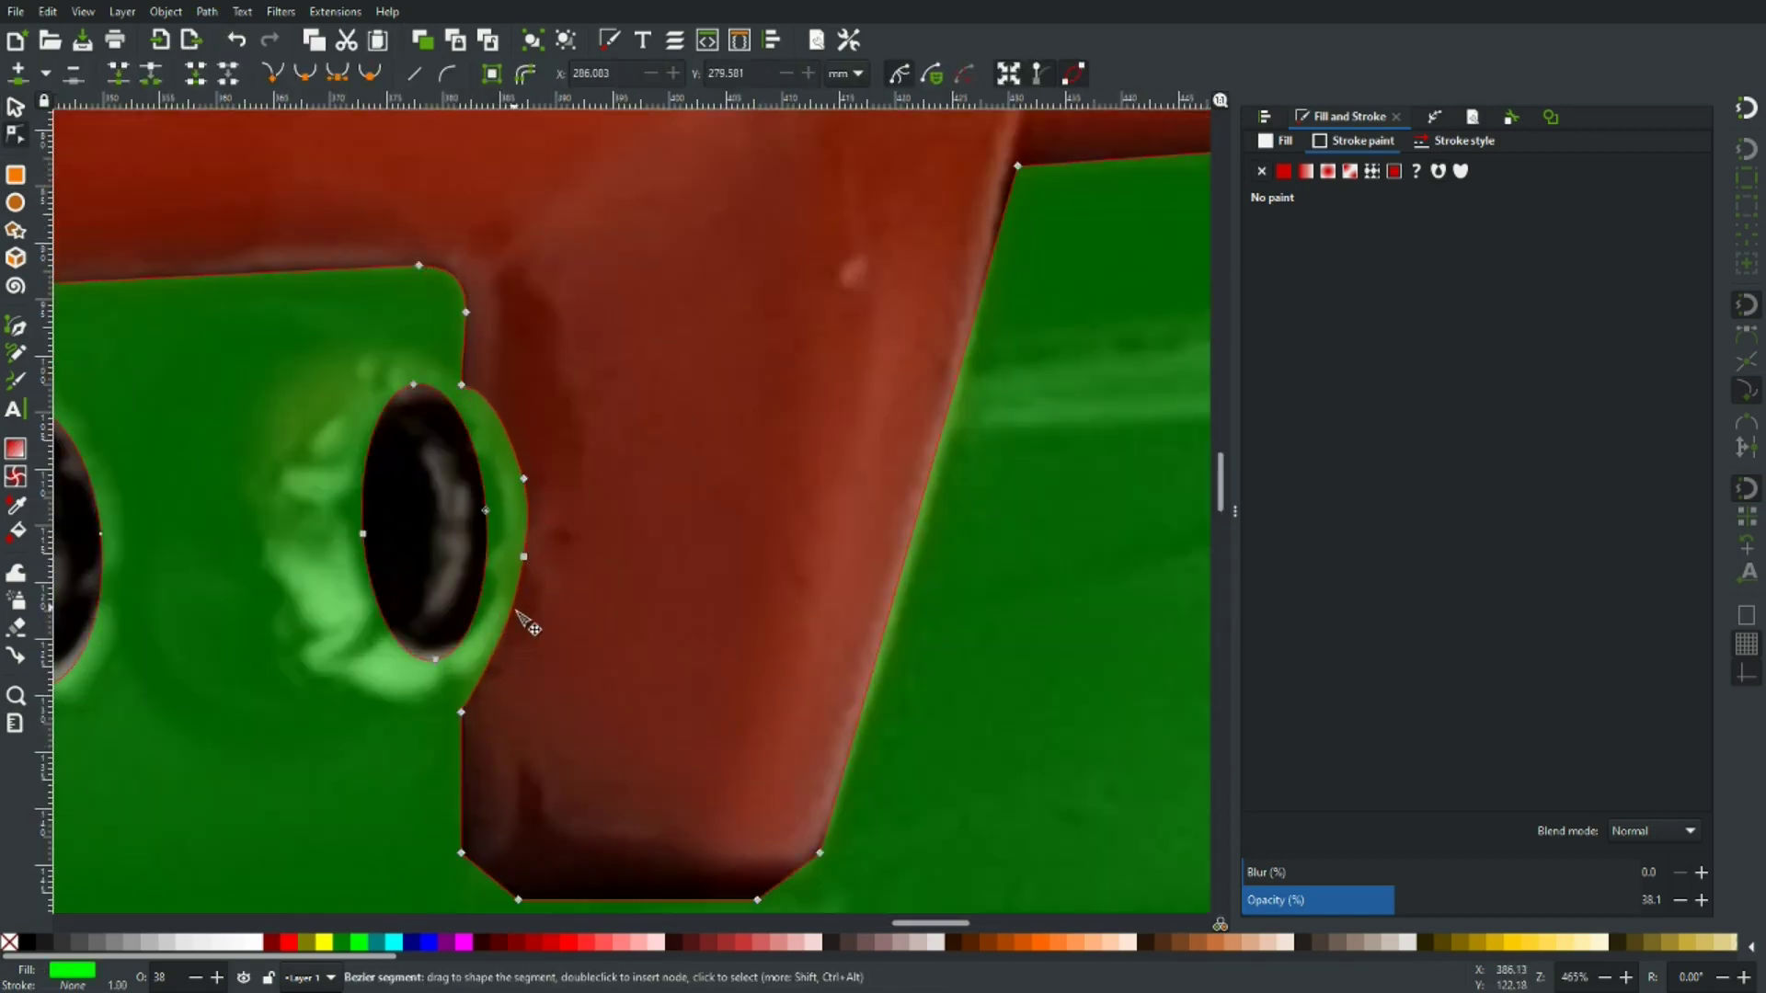
pyautogui.moveTo(527, 626)
pyautogui.mouseDown()
pyautogui.moveTo(543, 584)
pyautogui.moveTo(520, 631)
pyautogui.mouseUp()
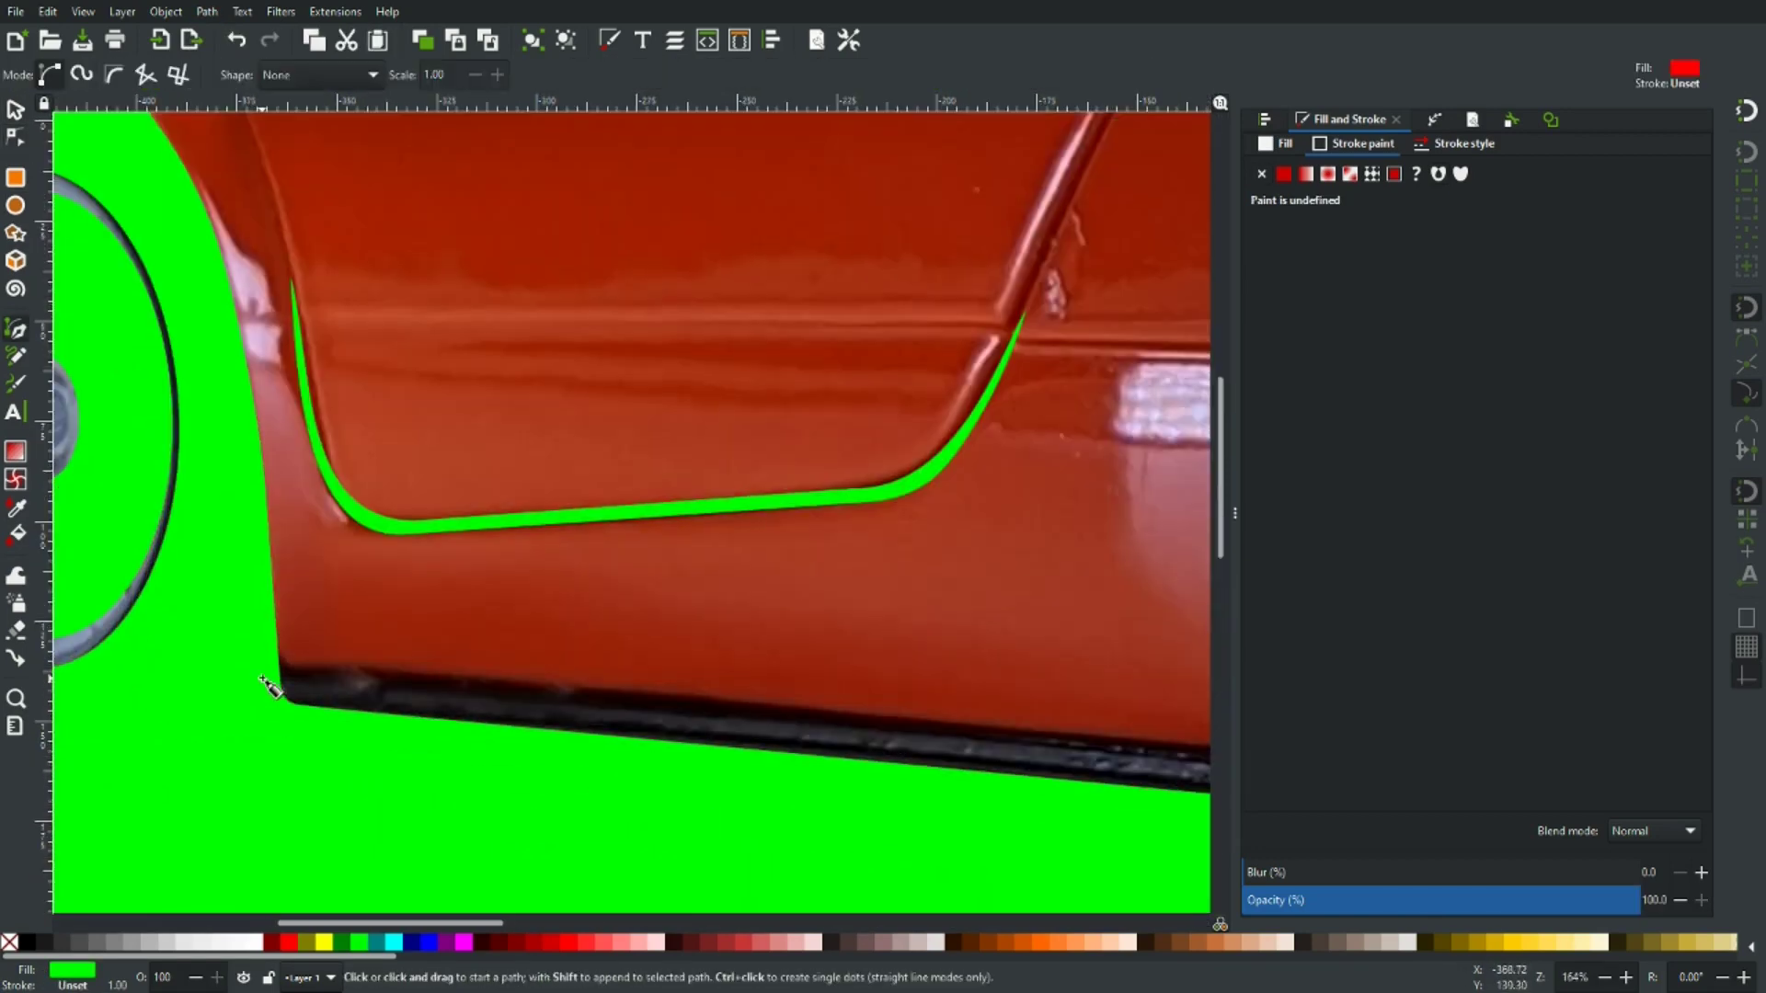
# Draw a thin wedge along the side sill's upper edge behind the front wheel and fill it green.
pyautogui.click(262, 687)
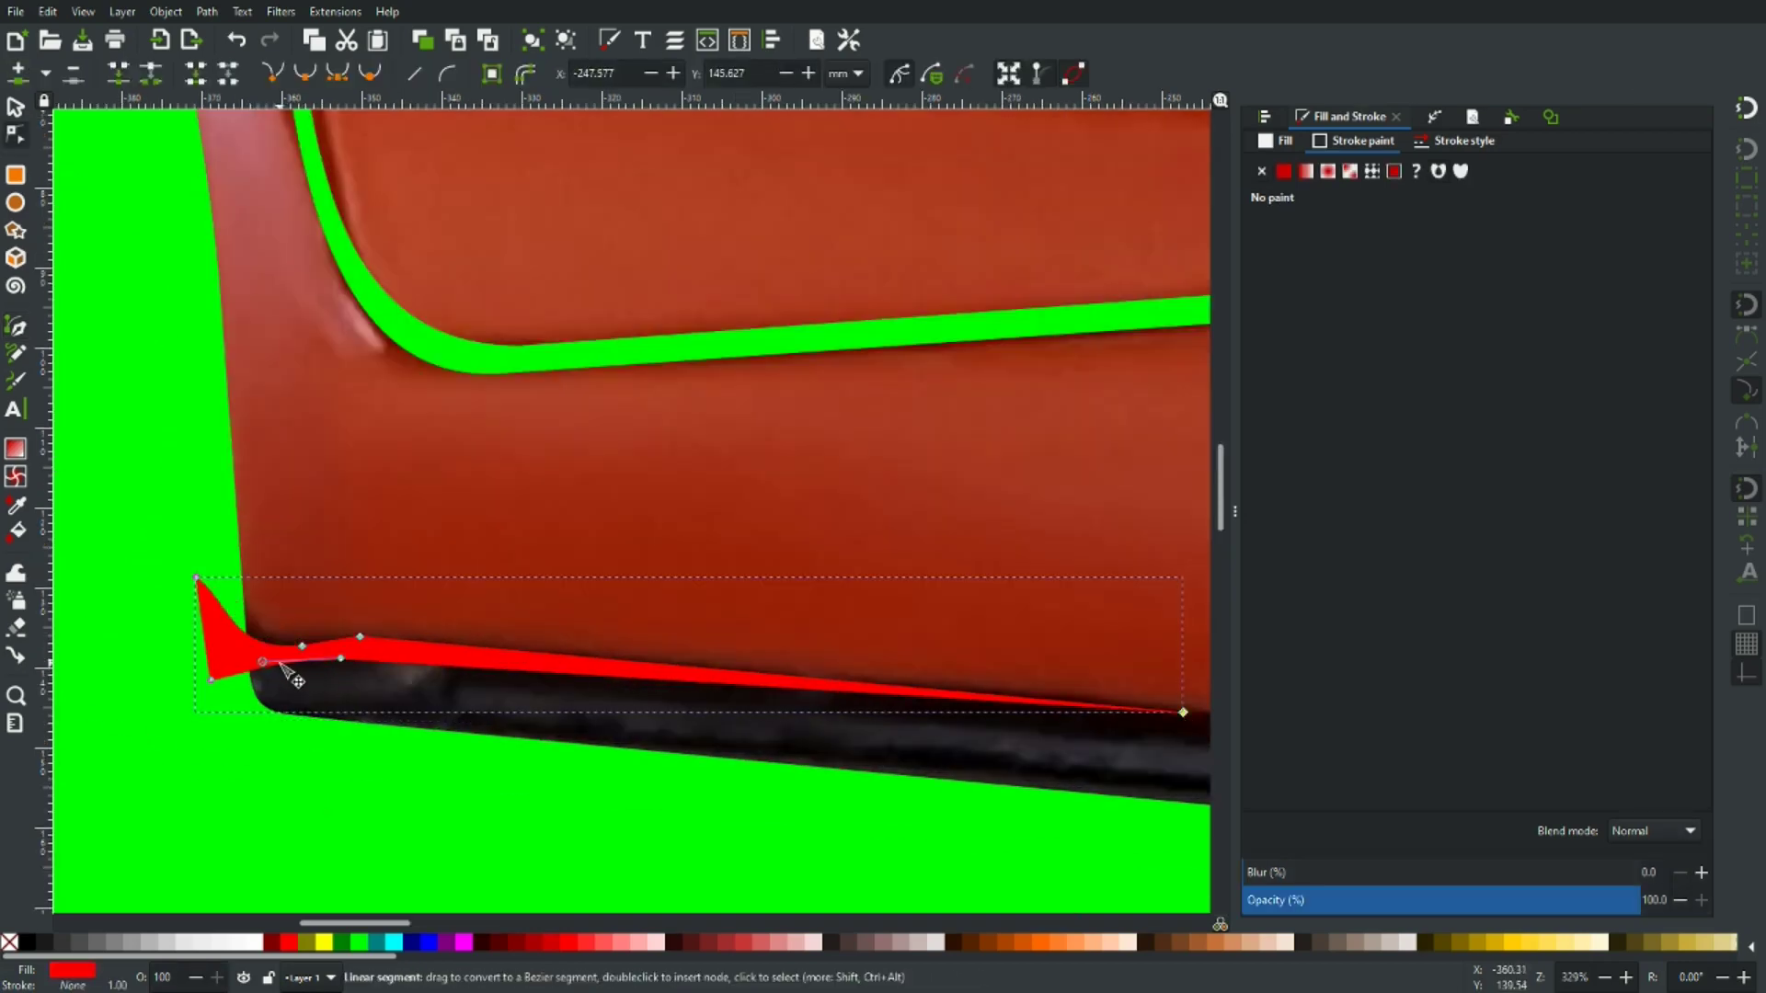
pyautogui.click(359, 942)
pyautogui.scroll(-6, 347, 824)
# Draw a thin green wedge between the body and the side sill just ahead of the rear wheel.
pyautogui.scroll(6, 688, 838)
pyautogui.press('b')
pyautogui.click(694, 733)
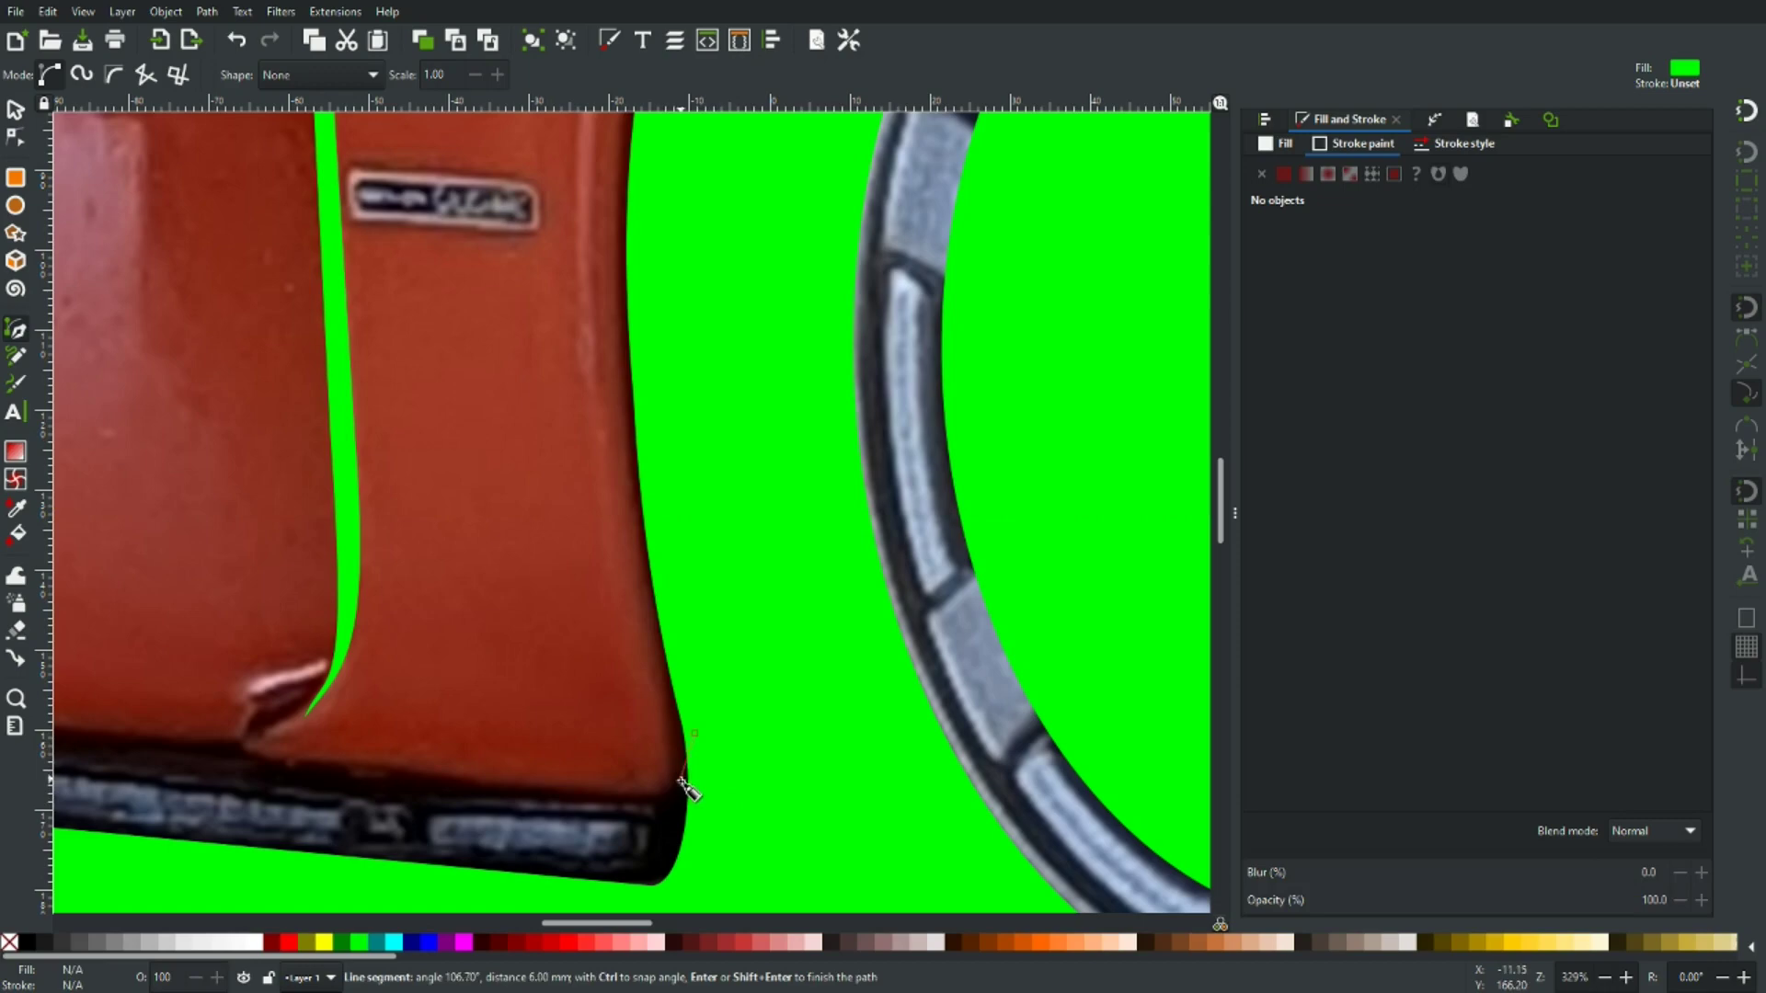
pyautogui.click(685, 778)
pyautogui.click(623, 791)
pyautogui.click(265, 761)
pyautogui.click(687, 848)
pyautogui.click(730, 804)
pyautogui.click(694, 733)
pyautogui.press('n')
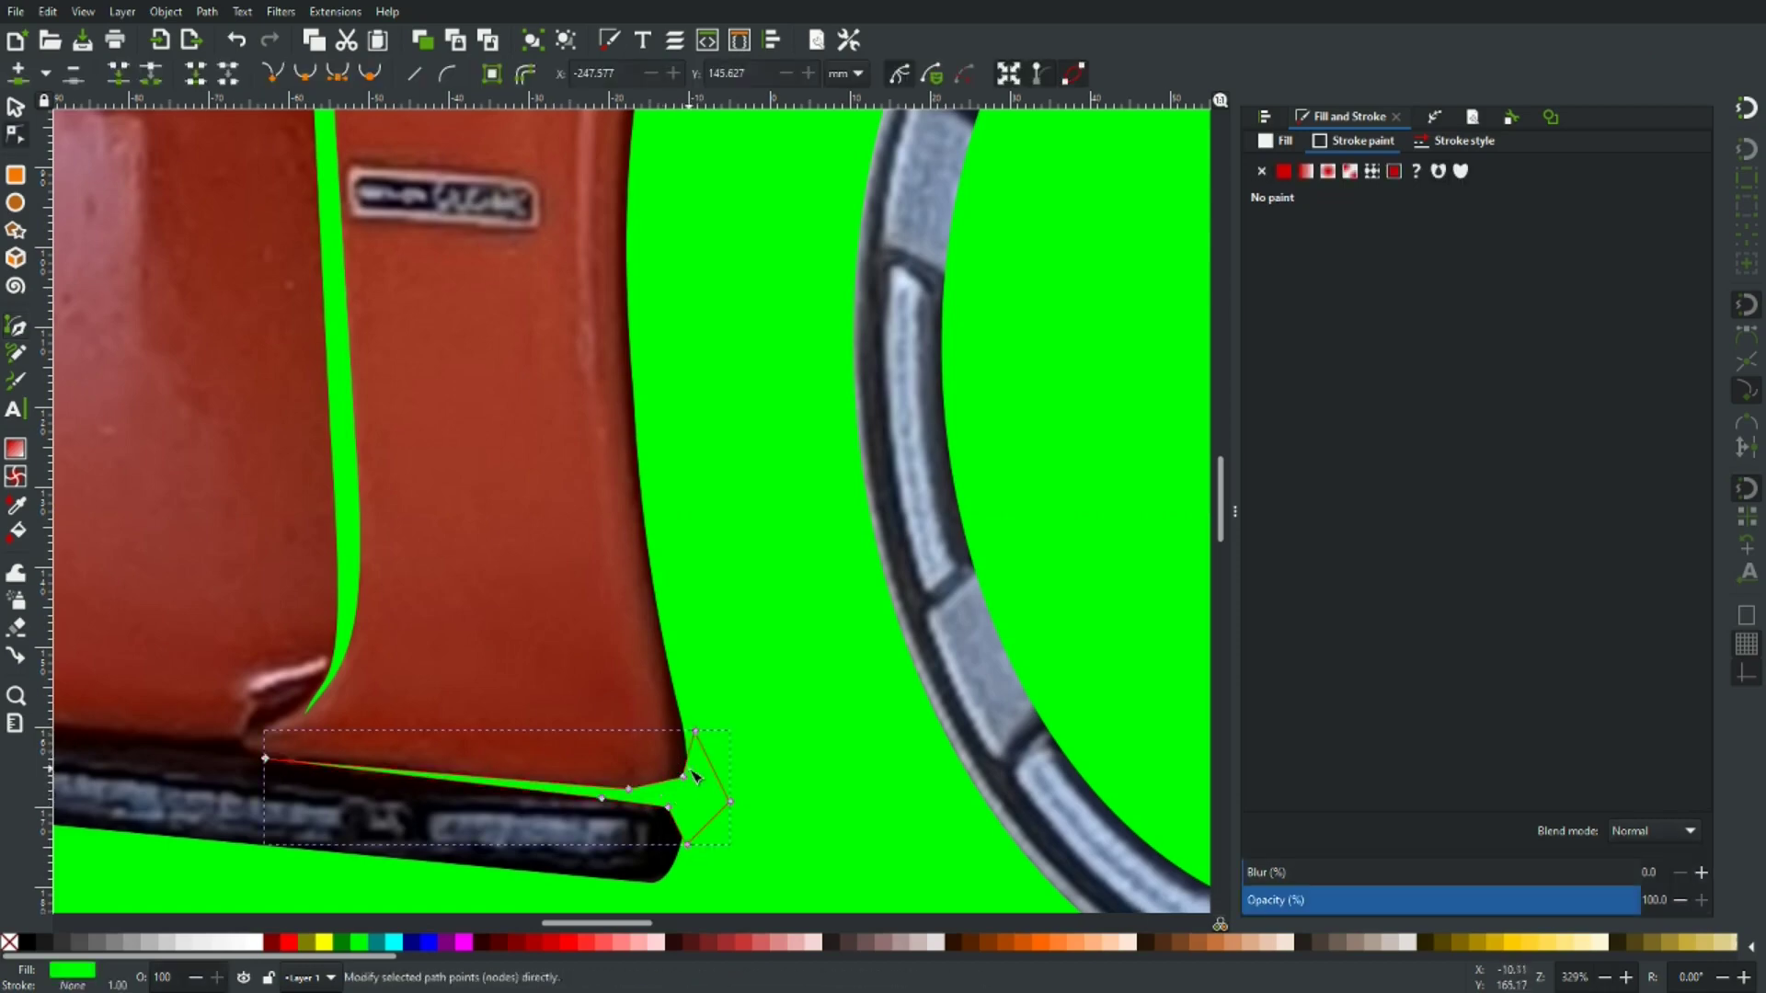
# Move the photo aside to inspect the green shapes on their own, and undo the move.
pyautogui.scroll(-6, 780, 782)
pyautogui.click(447, 419)
pyautogui.scroll(-3, 447, 419)
pyautogui.press('s')
pyautogui.moveTo(447, 418)
pyautogui.mouseDown()
pyautogui.moveTo(602, 295)
pyautogui.moveTo(904, 143)
pyautogui.mouseUp()
pyautogui.hotkey('ctrl', 'z')
pyautogui.scroll(6, 615, 471)
# Draw a thin green accent along the body crease above the rear wheel and curve it to follow the photo.
pyautogui.press('b')
pyautogui.scroll(-2, 260, 432)
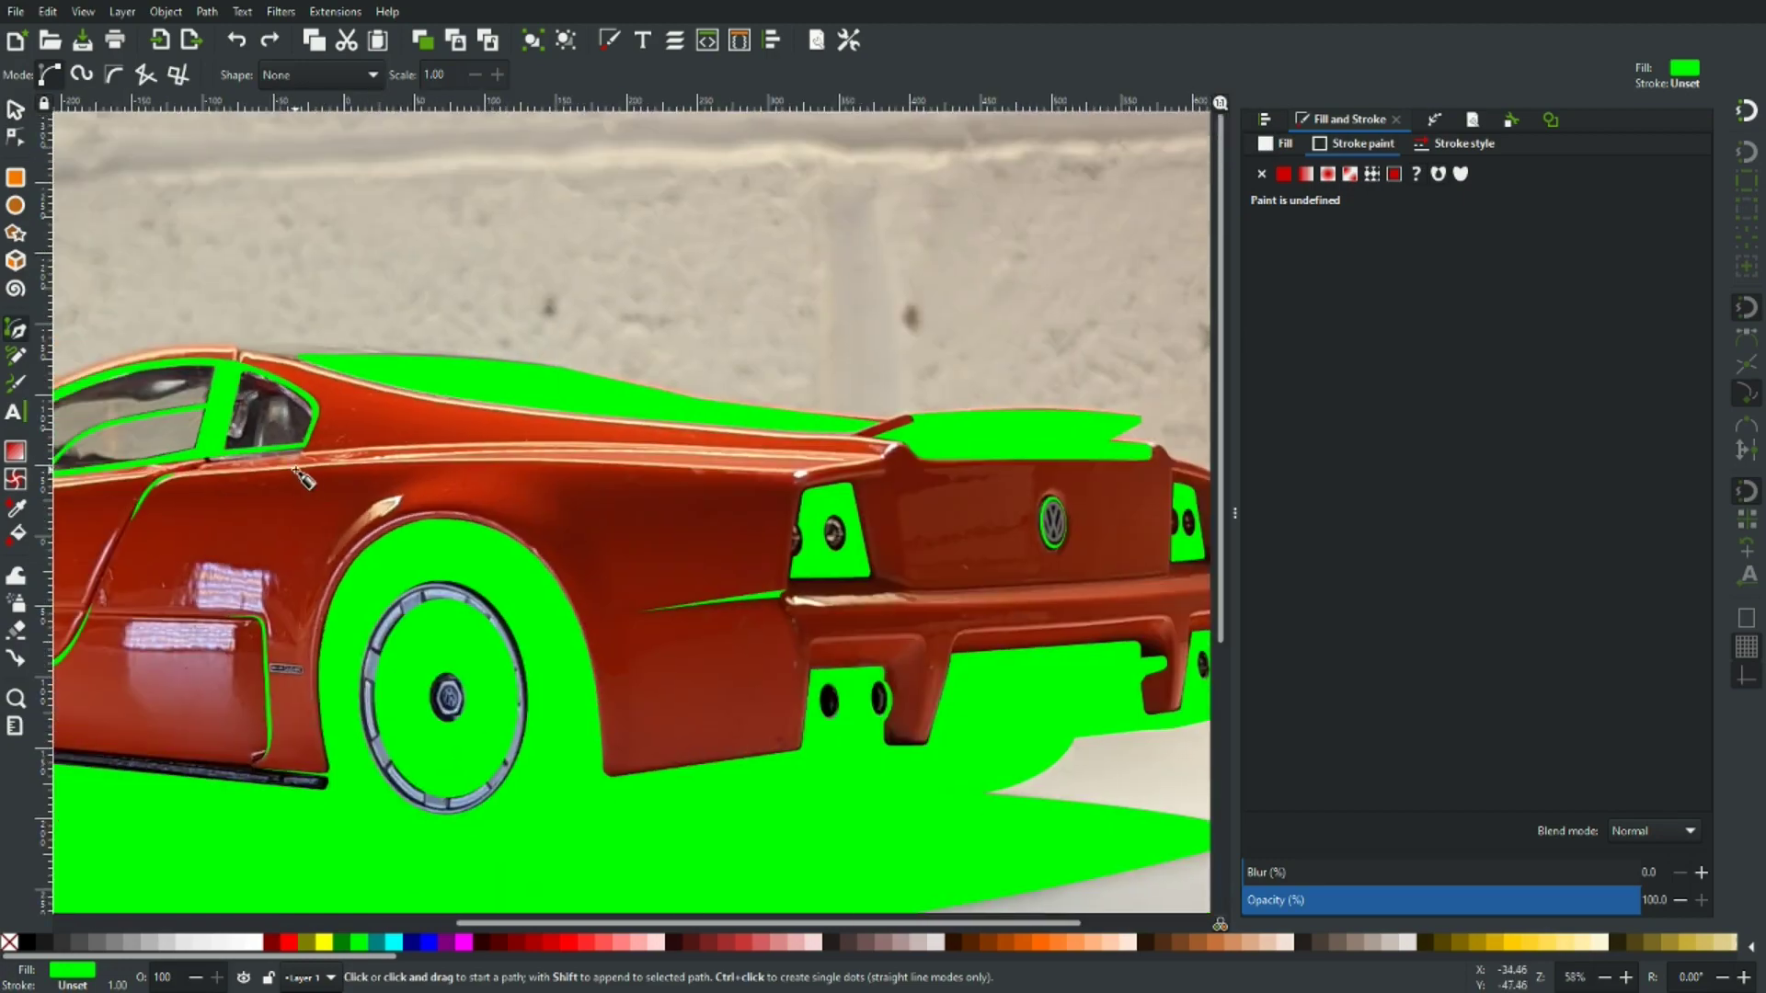
pyautogui.click(292, 471)
pyautogui.click(714, 468)
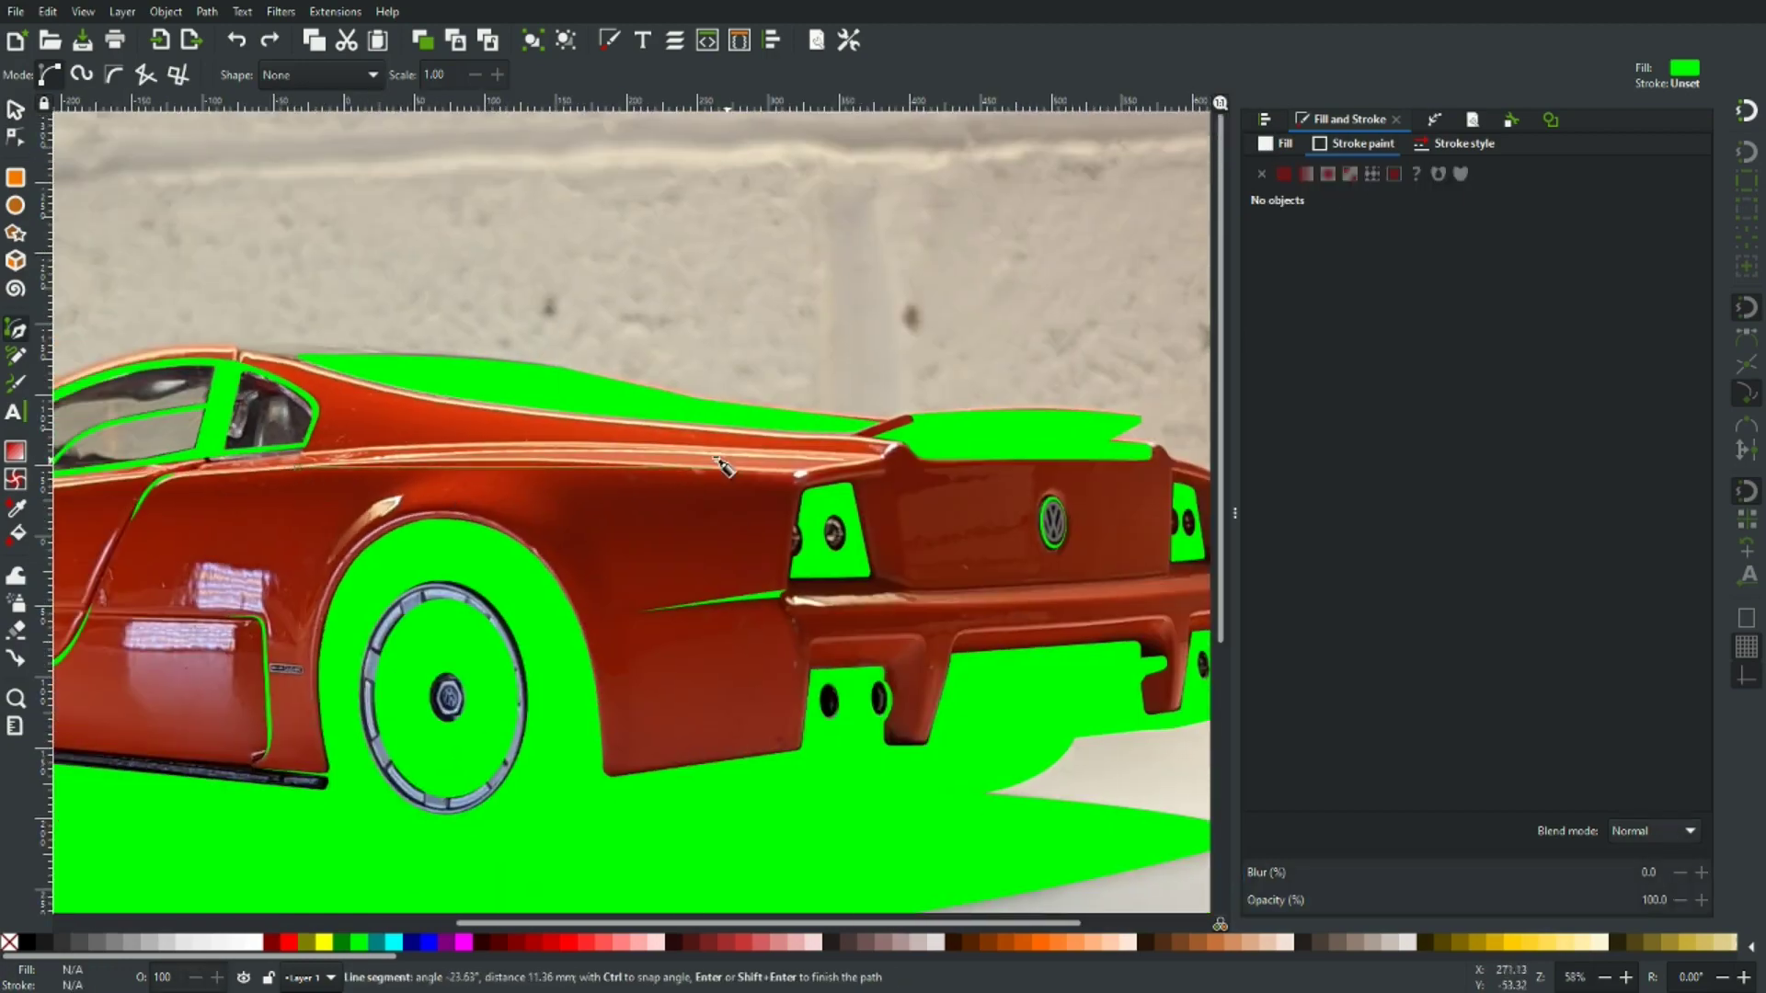
pyautogui.doubleClick(406, 462)
pyautogui.press('n')
pyautogui.scroll(3, 454, 471)
pyautogui.moveTo(237, 445); pyautogui.dragTo(236, 439)
pyautogui.moveTo(505, 460); pyautogui.dragTo(505, 451)
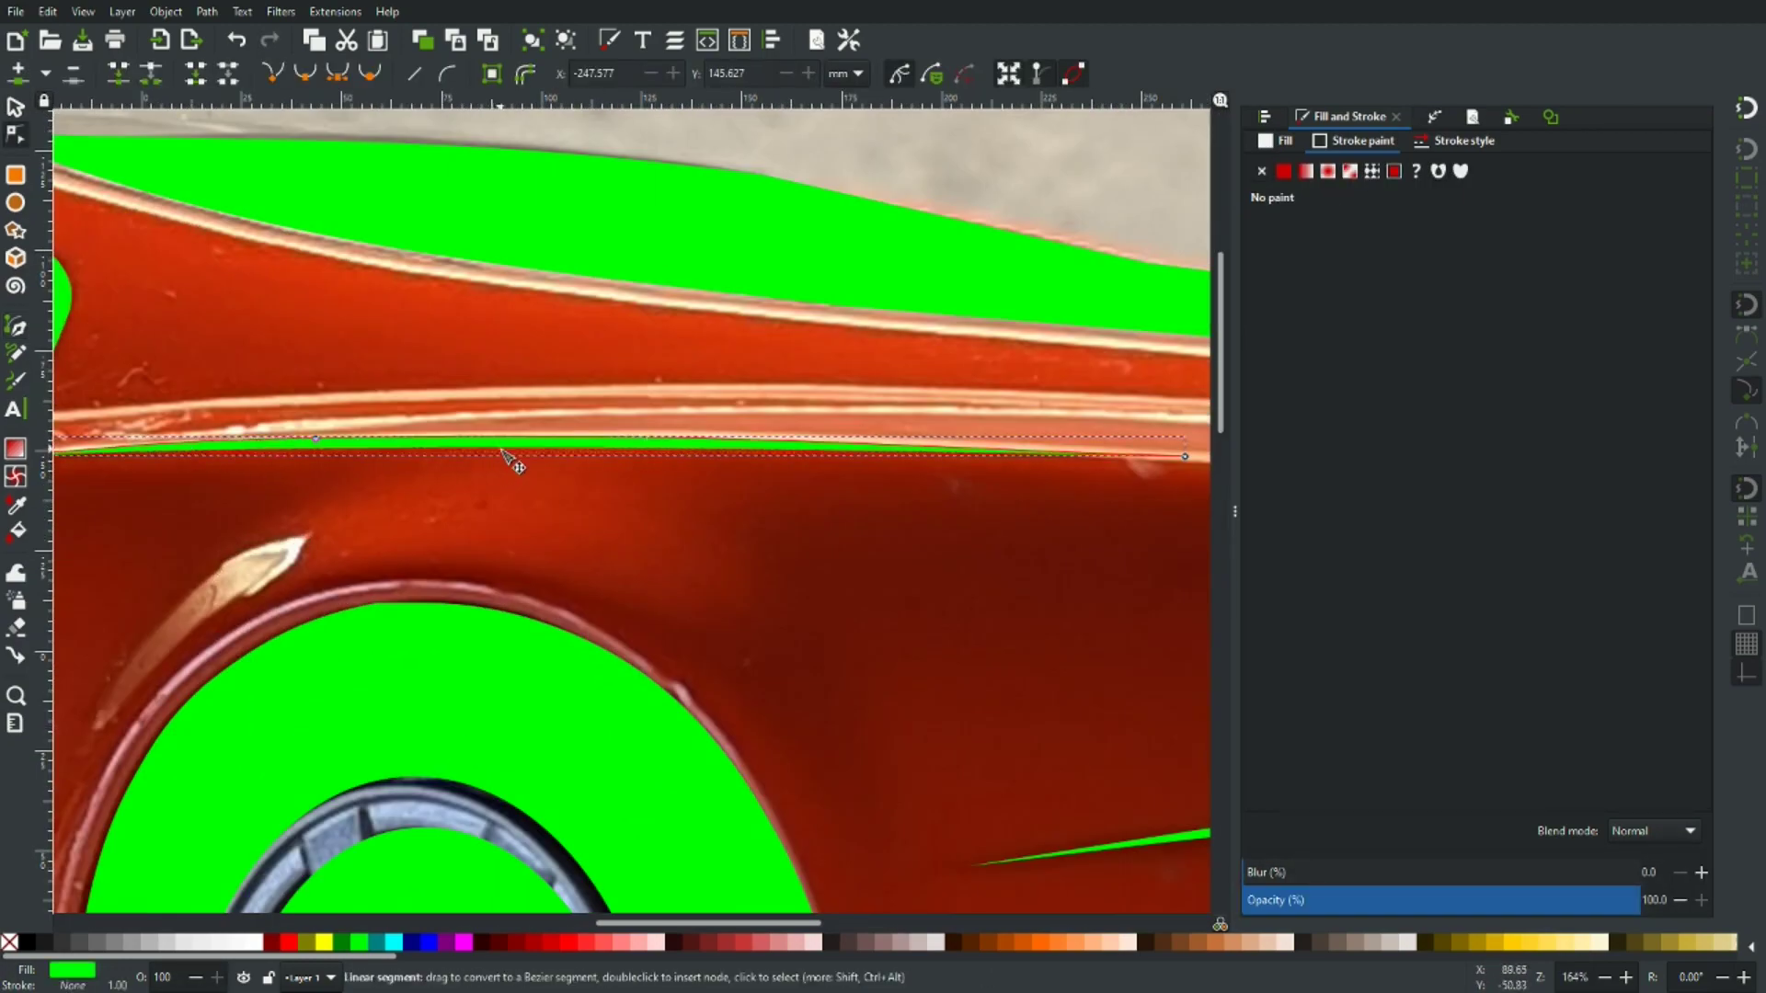
# Check the illustration with the new body crease by moving the photo away, and undo the move.
pyautogui.scroll(-6, 543, 478)
pyautogui.press('s')
pyautogui.click(418, 414)
pyautogui.moveTo(418, 413); pyautogui.dragTo(1019, 127)
pyautogui.hotkey('ctrl', 'z')
# Adjust the side window outline's lower front corner and extend the rear sill wedge's tip toward the front of the car.
pyautogui.scroll(6, 388, 463)
pyautogui.doubleClick(388, 462)
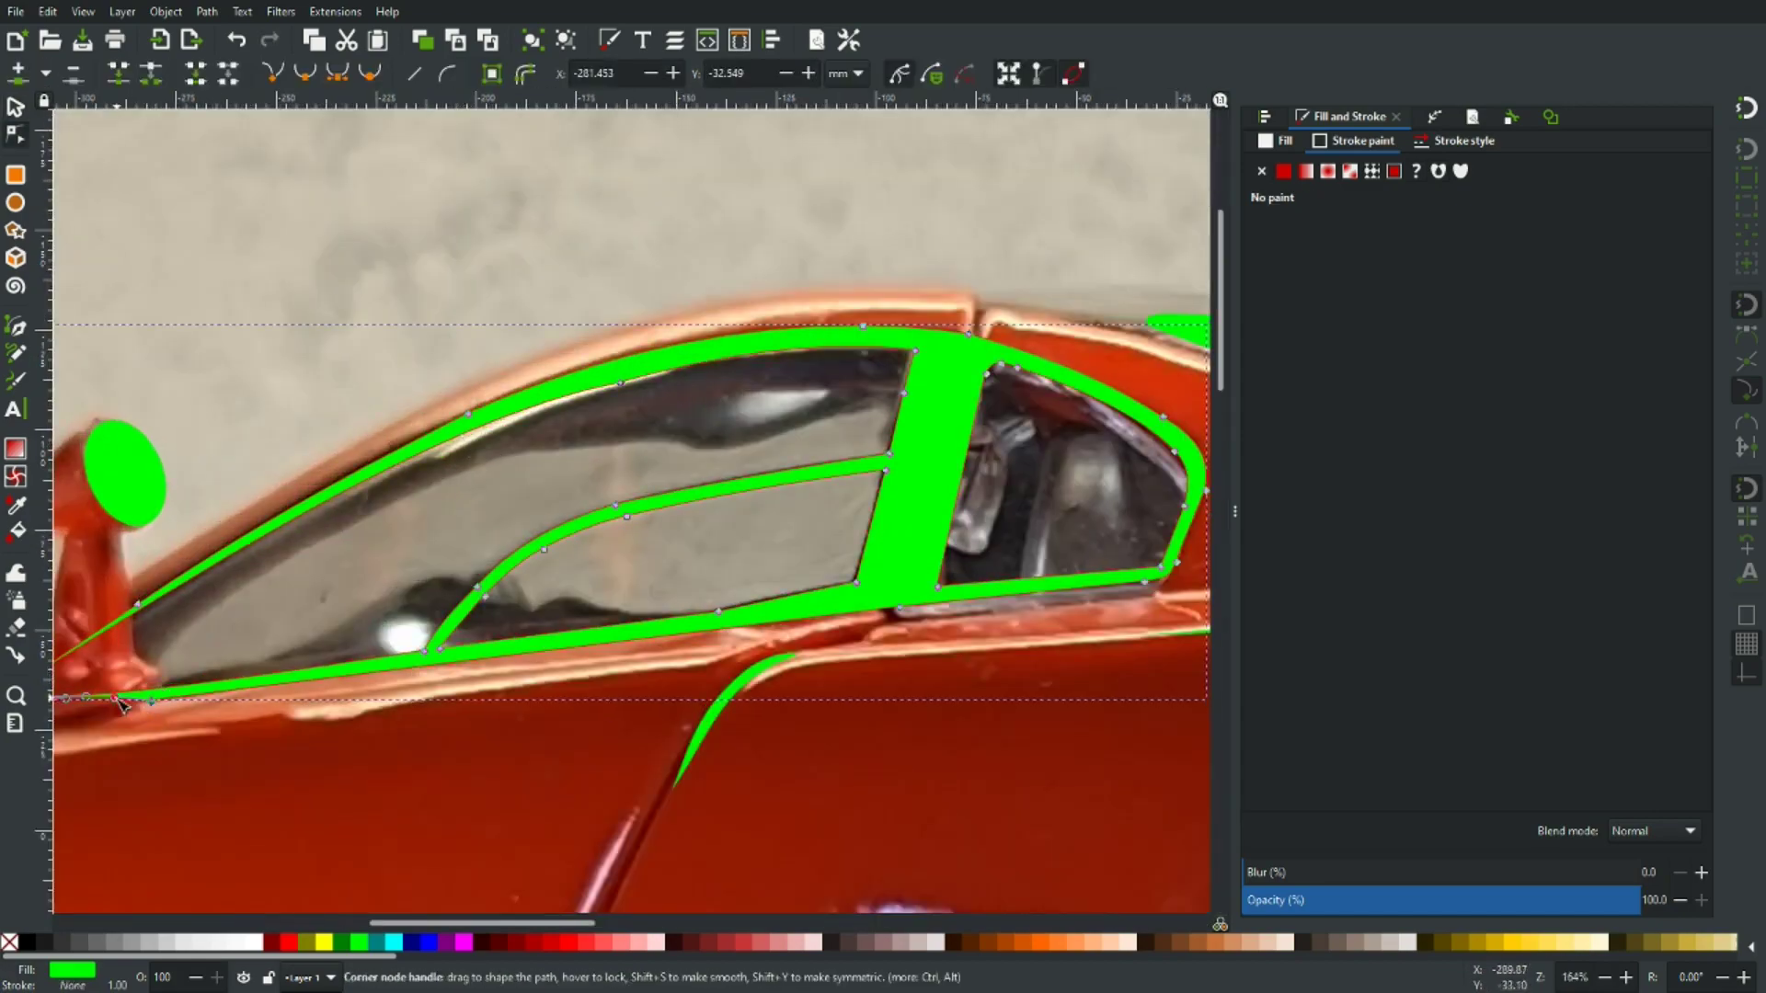
pyautogui.scroll(-5, 577, 771)
pyautogui.scroll(6, 426, 729)
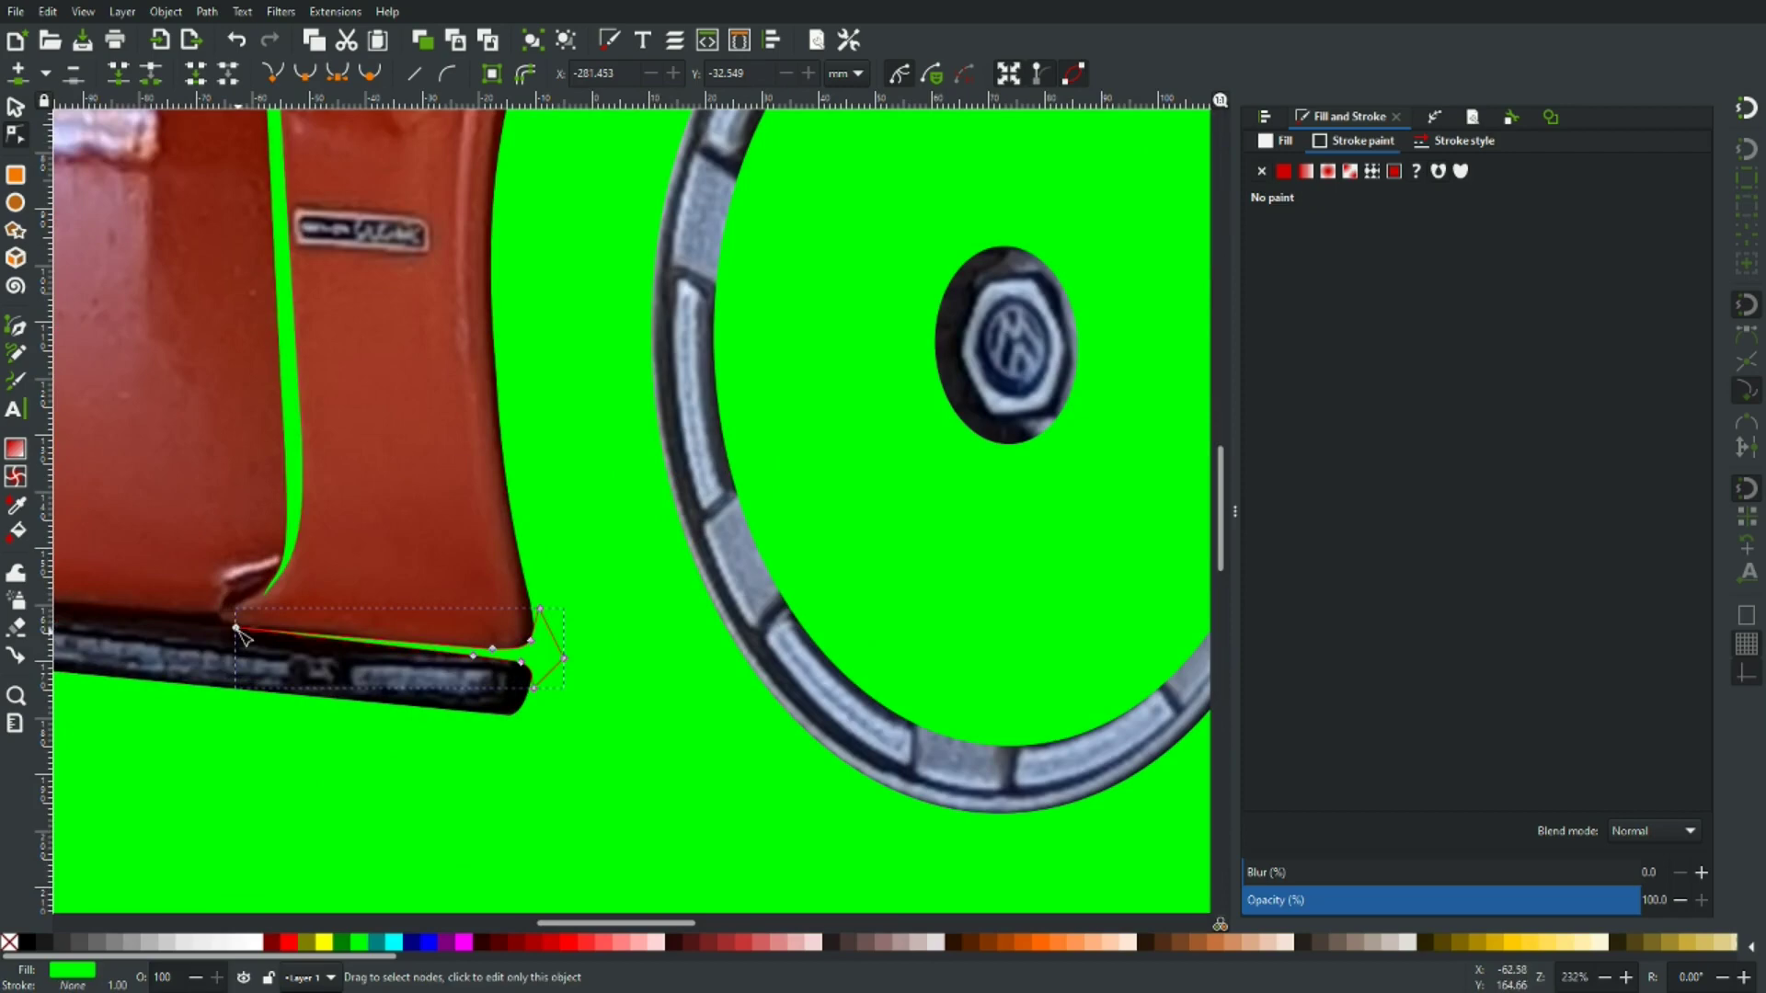
pyautogui.moveTo(521, 662); pyautogui.dragTo(525, 671)
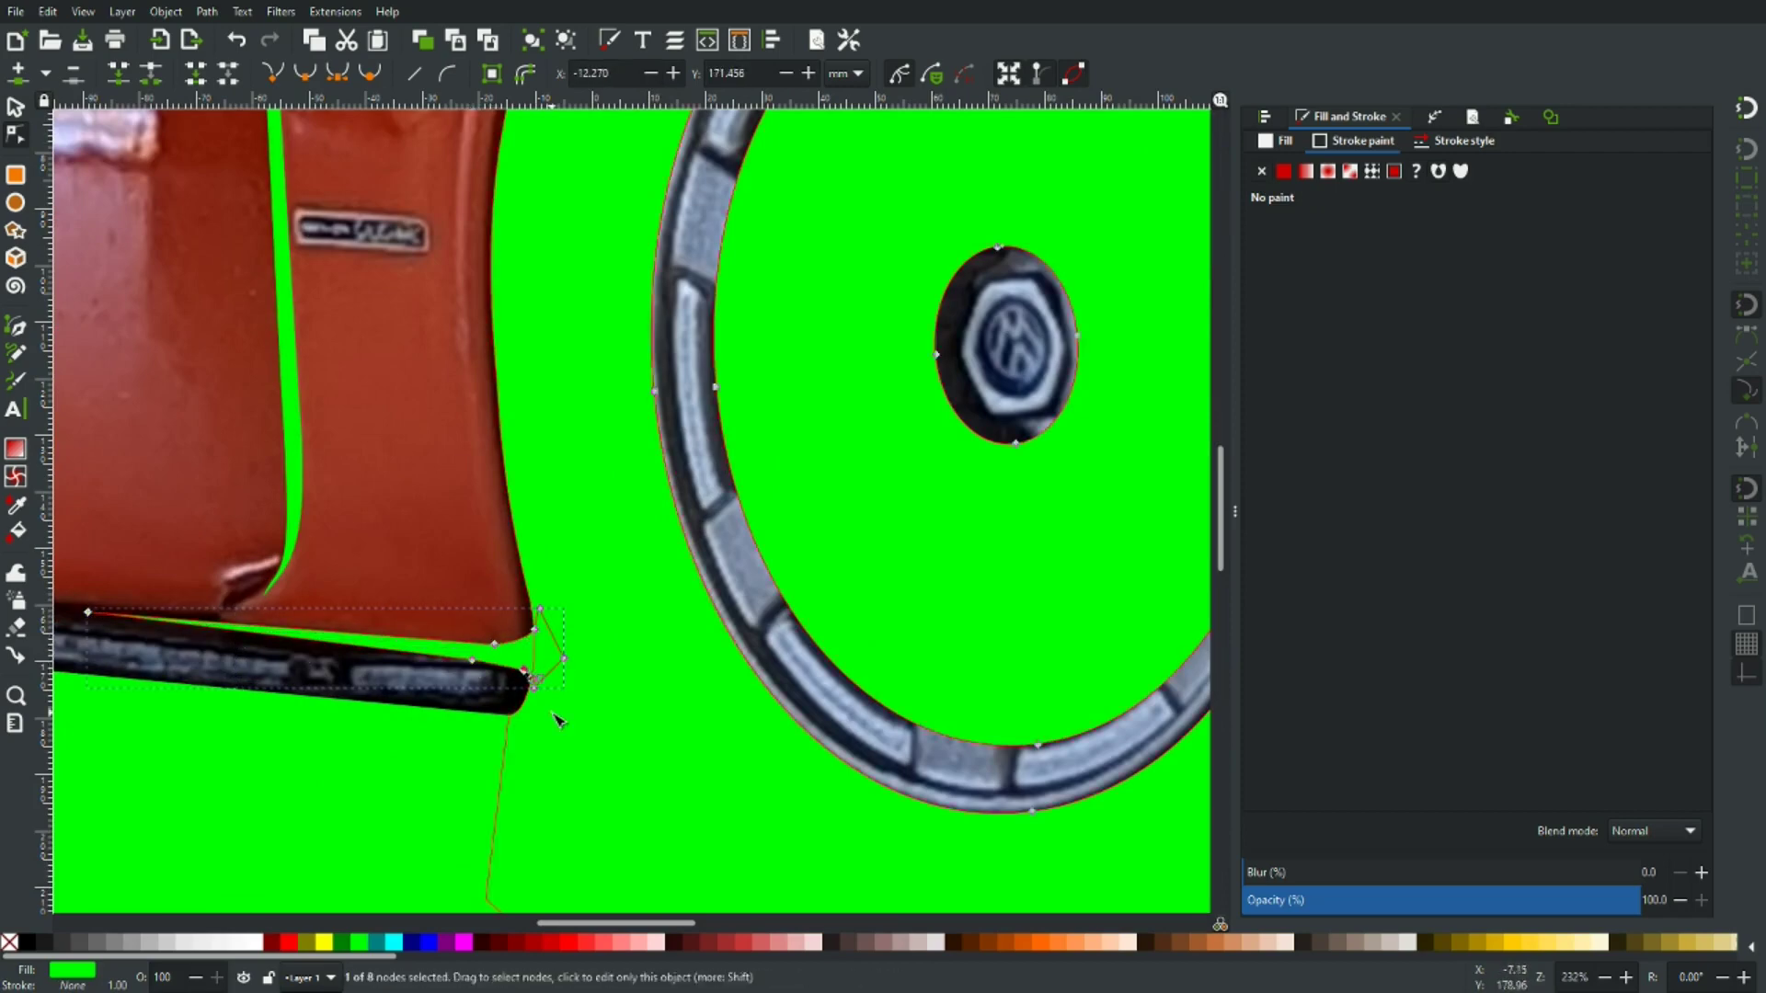
# Shift the photo off the artwork to review the complete green illustration, and undo the shift.
pyautogui.scroll(-8, 525, 733)
pyautogui.press('Escape')
pyautogui.press('Escape')
pyautogui.press('s')
pyautogui.moveTo(524, 591); pyautogui.dragTo(755, 226)
pyautogui.scroll(2, 757, 433)
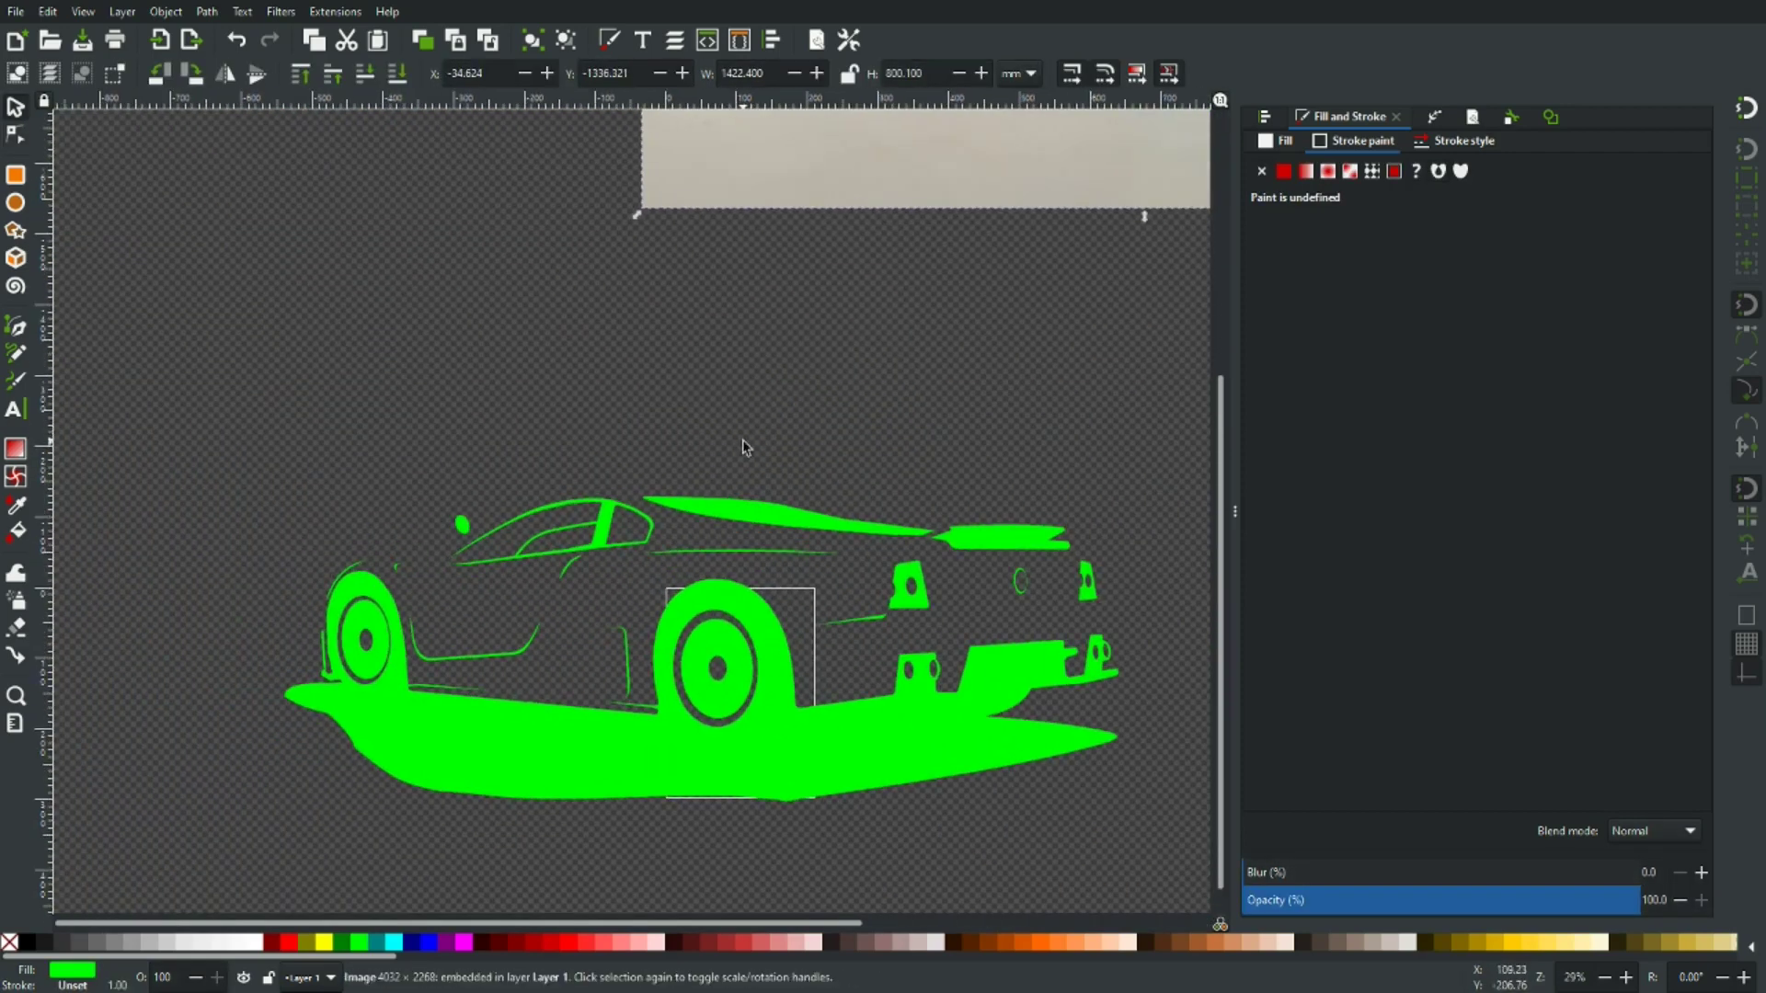
pyautogui.hotkey('ctrl', 'z')
# Draw a thin closed green outline around the bumper recess containing the near exhaust pair.
pyautogui.press('b')
pyautogui.scroll(3, 750, 597)
pyautogui.scroll(2, 441, 671)
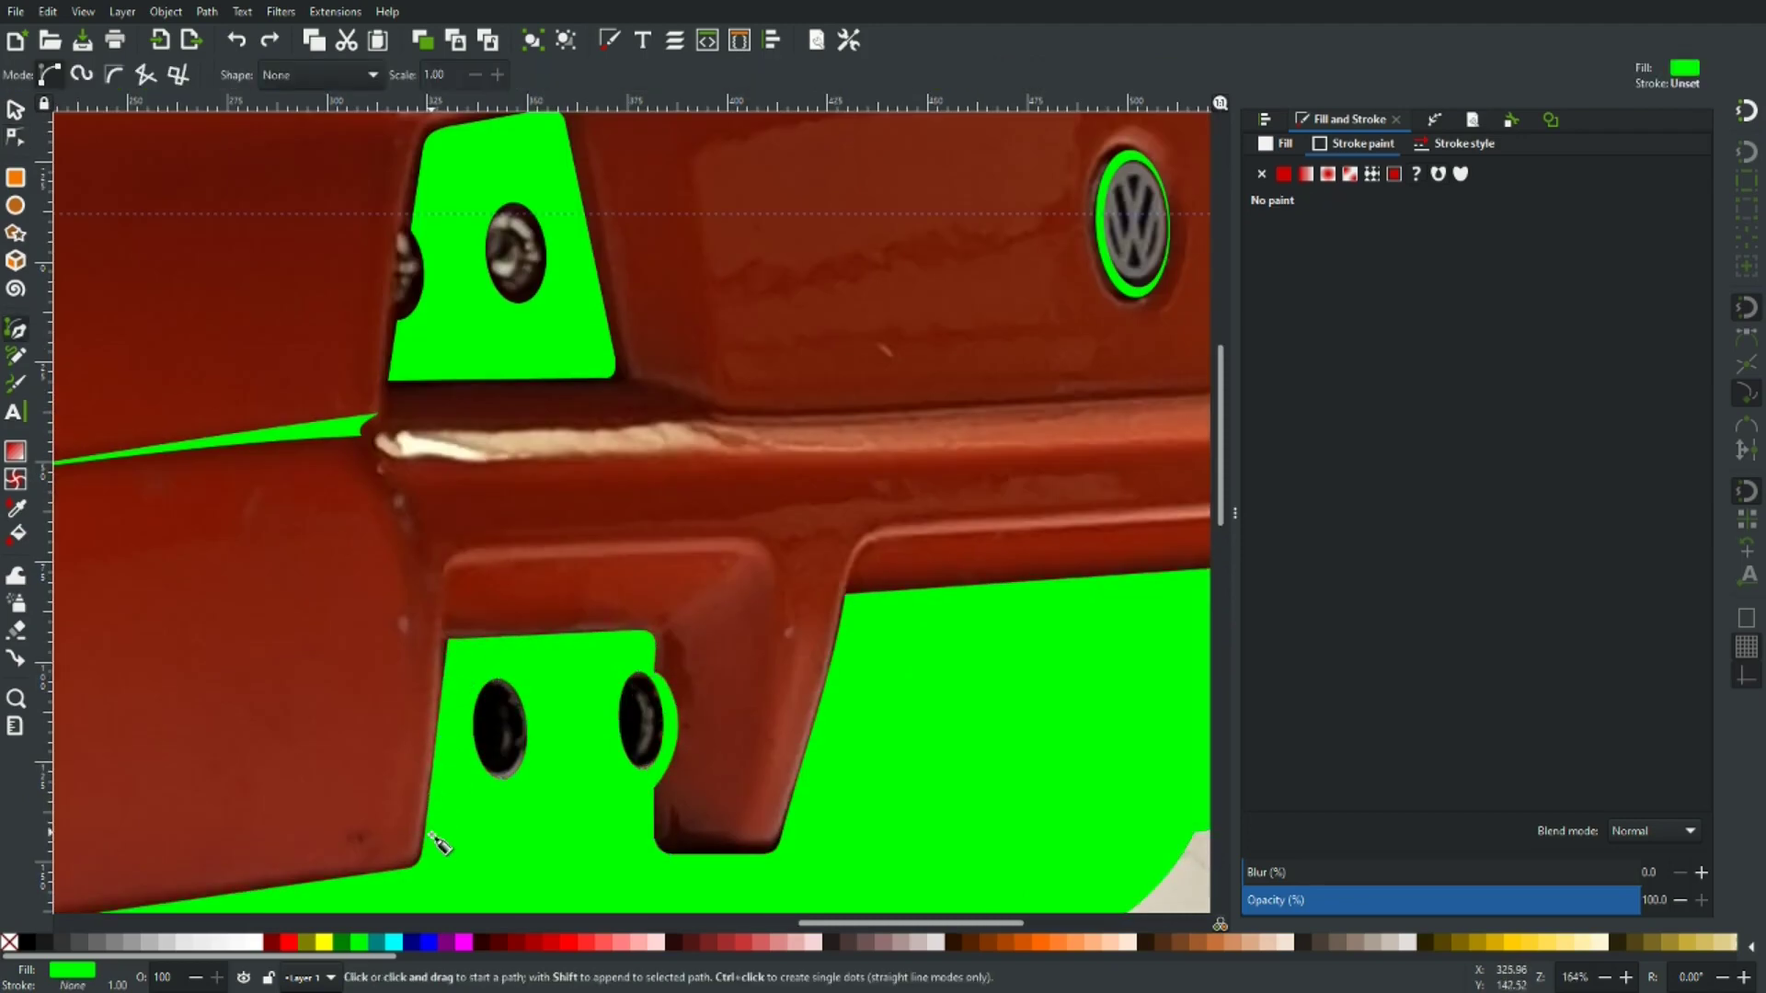
pyautogui.click(439, 802)
pyautogui.click(441, 581)
pyautogui.click(480, 547)
pyautogui.click(738, 540)
pyautogui.click(792, 591)
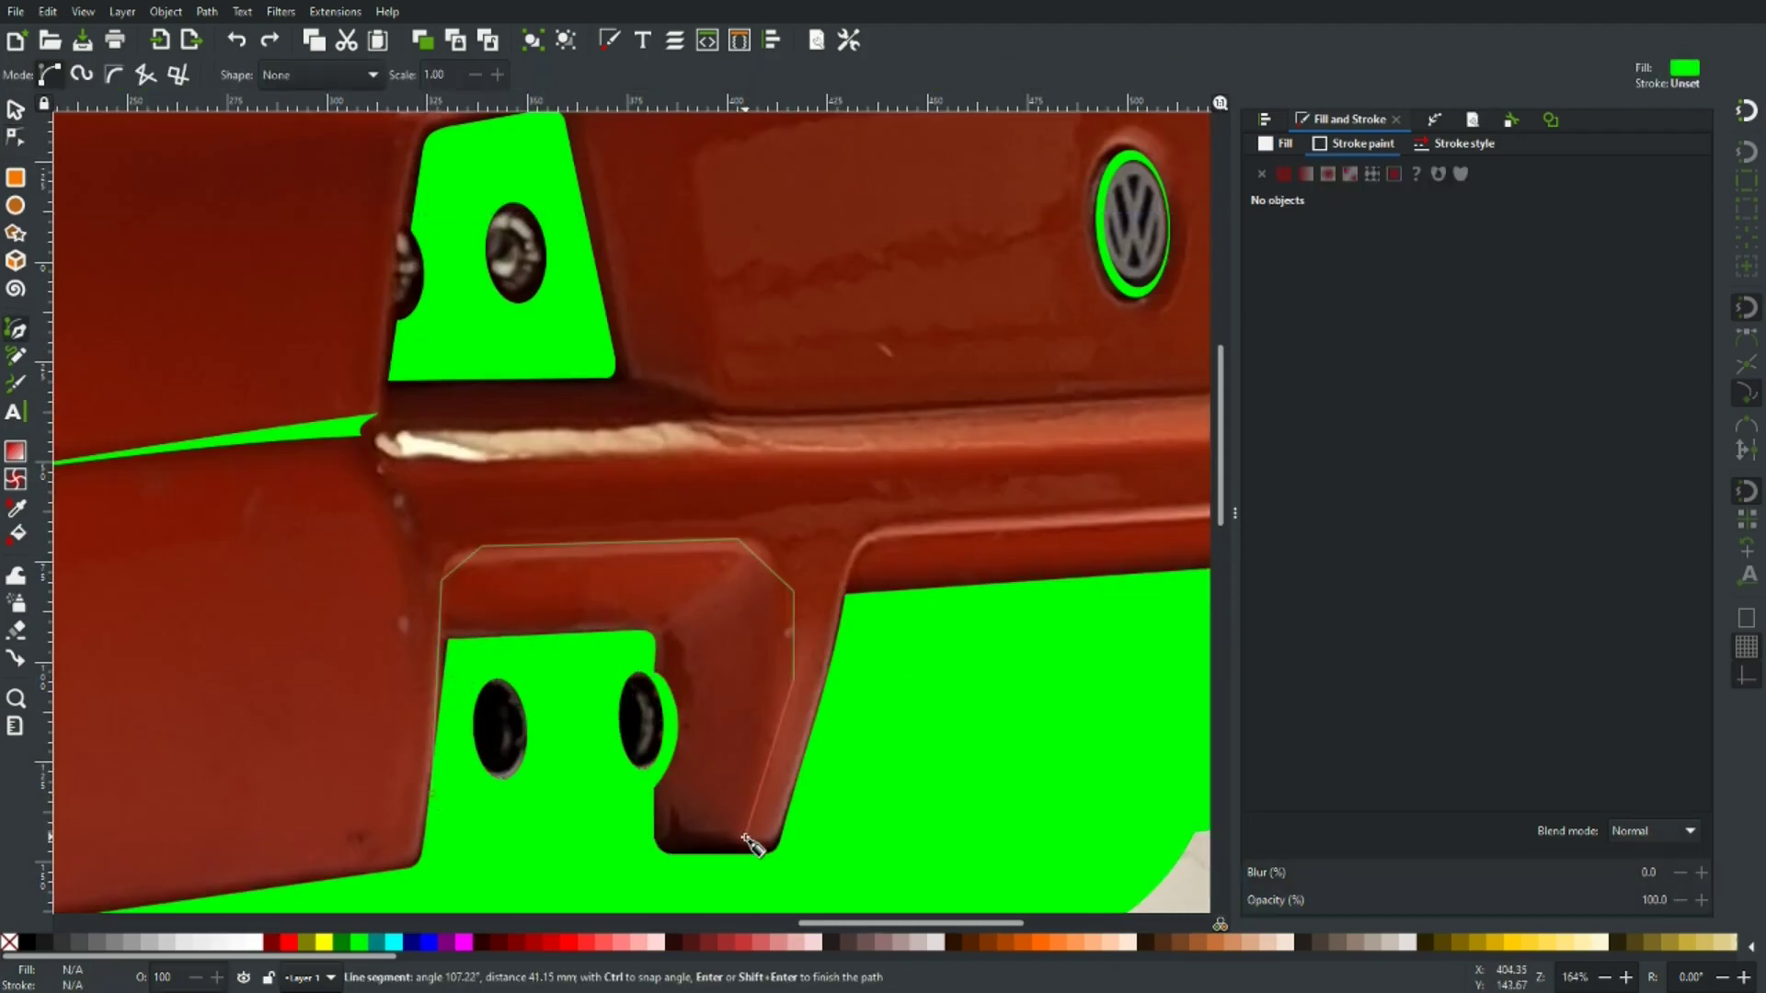
pyautogui.click(745, 839)
pyautogui.click(780, 701)
pyautogui.click(780, 596)
pyautogui.click(736, 554)
pyautogui.click(440, 802)
# Round the corners of the near exhaust recess outline and refine its nodes to match the bumper edge.
pyautogui.press('n')
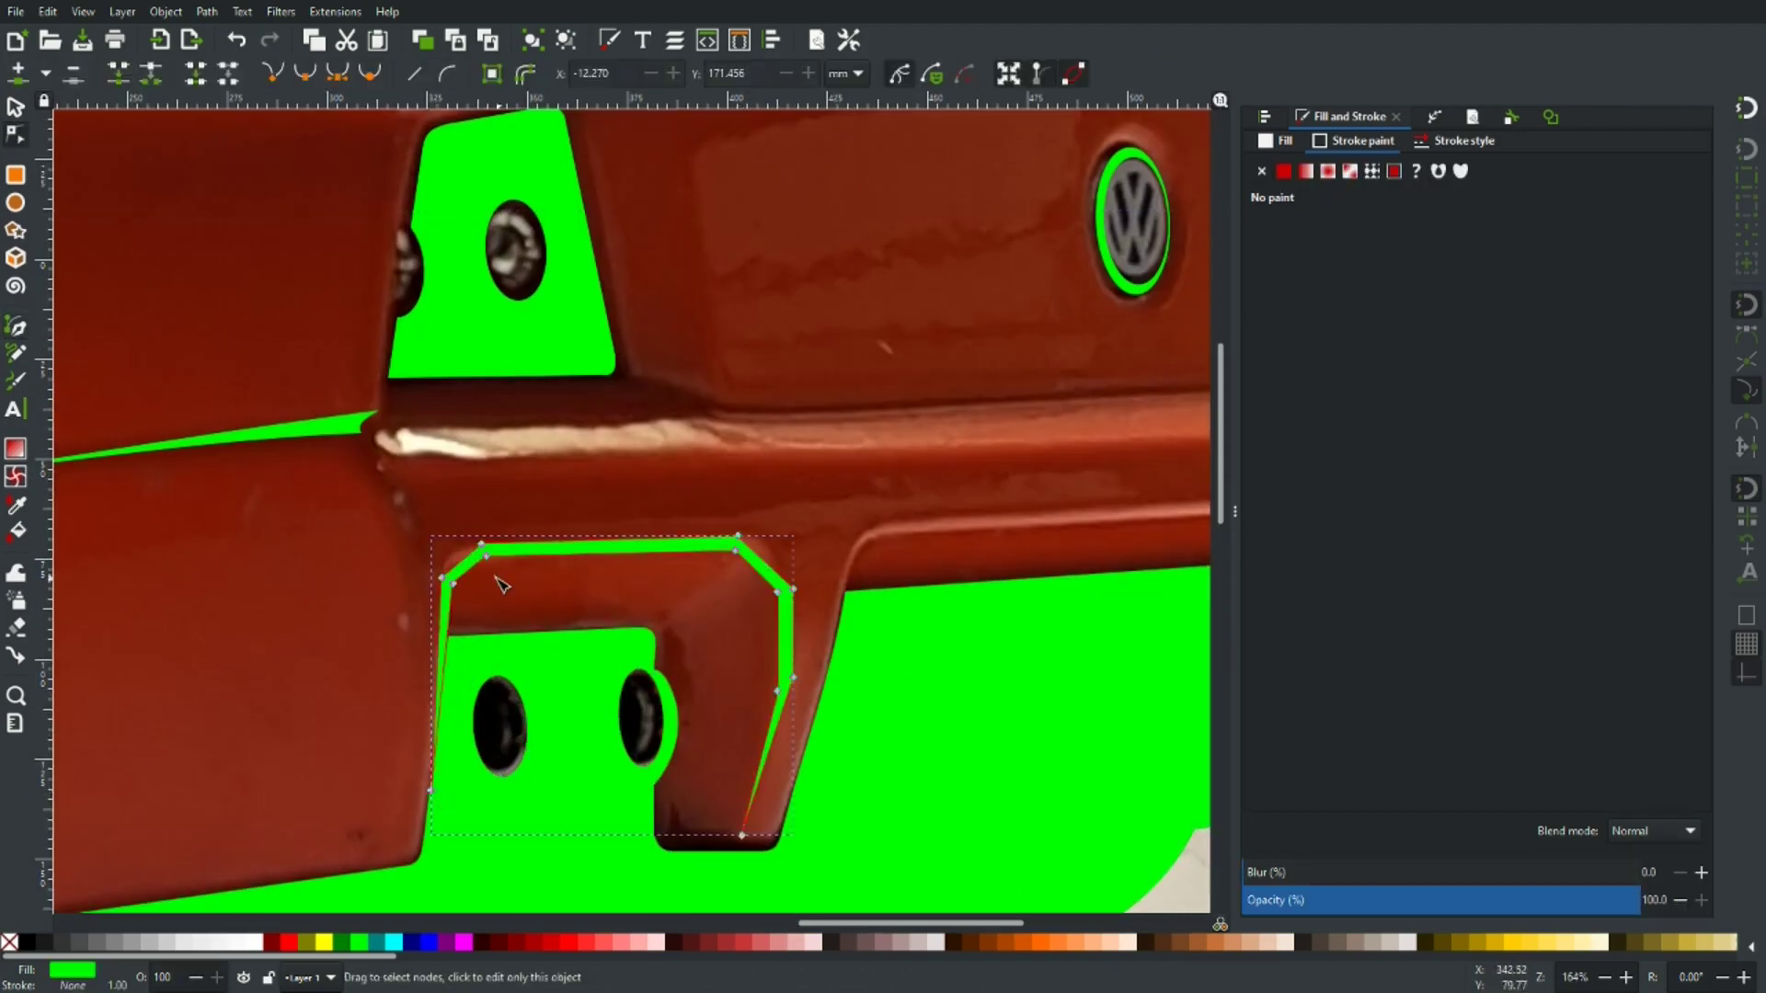
pyautogui.scroll(2, 463, 572)
pyautogui.moveTo(1076, 570); pyautogui.dragTo(1099, 541)
pyautogui.scroll(-5, 1085, 643)
pyautogui.moveTo(1076, 680); pyautogui.dragTo(1090, 682)
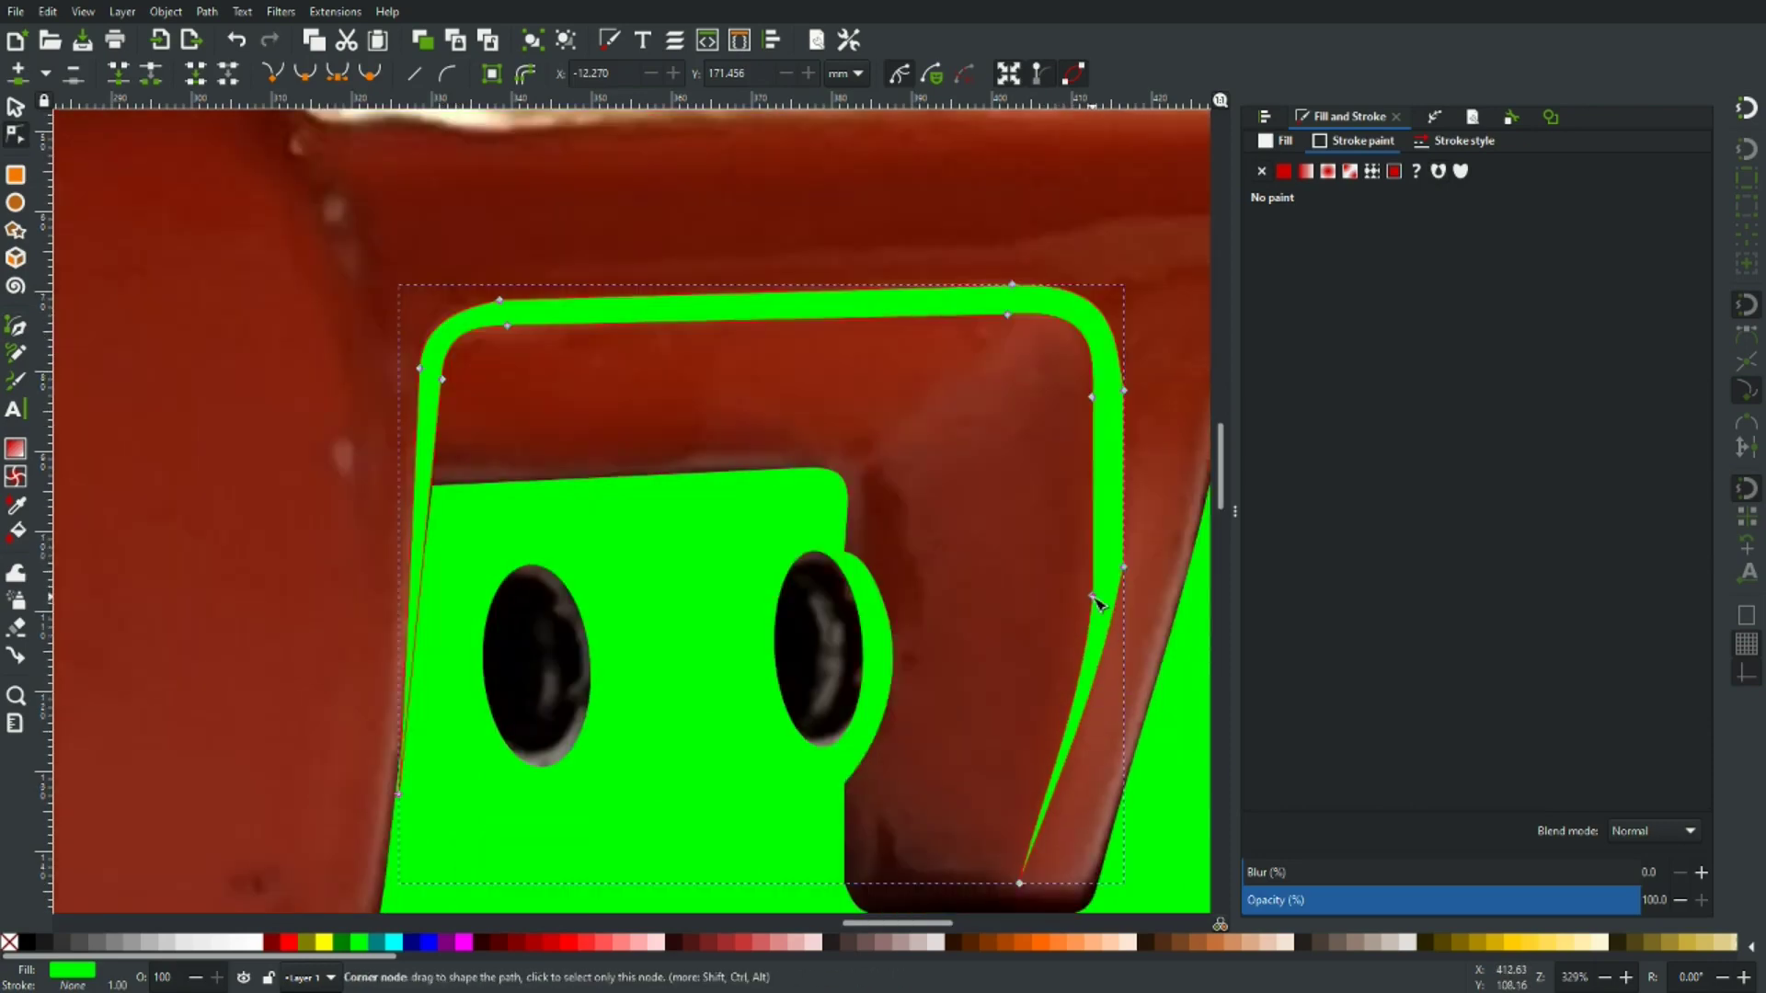
pyautogui.moveTo(1093, 596); pyautogui.dragTo(1105, 596)
pyautogui.click(1029, 595)
pyautogui.click(451, 533)
pyautogui.moveTo(432, 485); pyautogui.dragTo(427, 485)
pyautogui.click(314, 590)
pyautogui.scroll(-7, 313, 590)
pyautogui.scroll(6, 412, 588)
# Draw a thin closed green outline along the upper edge and sides of the rear bumper's central recess.
pyautogui.press('b')
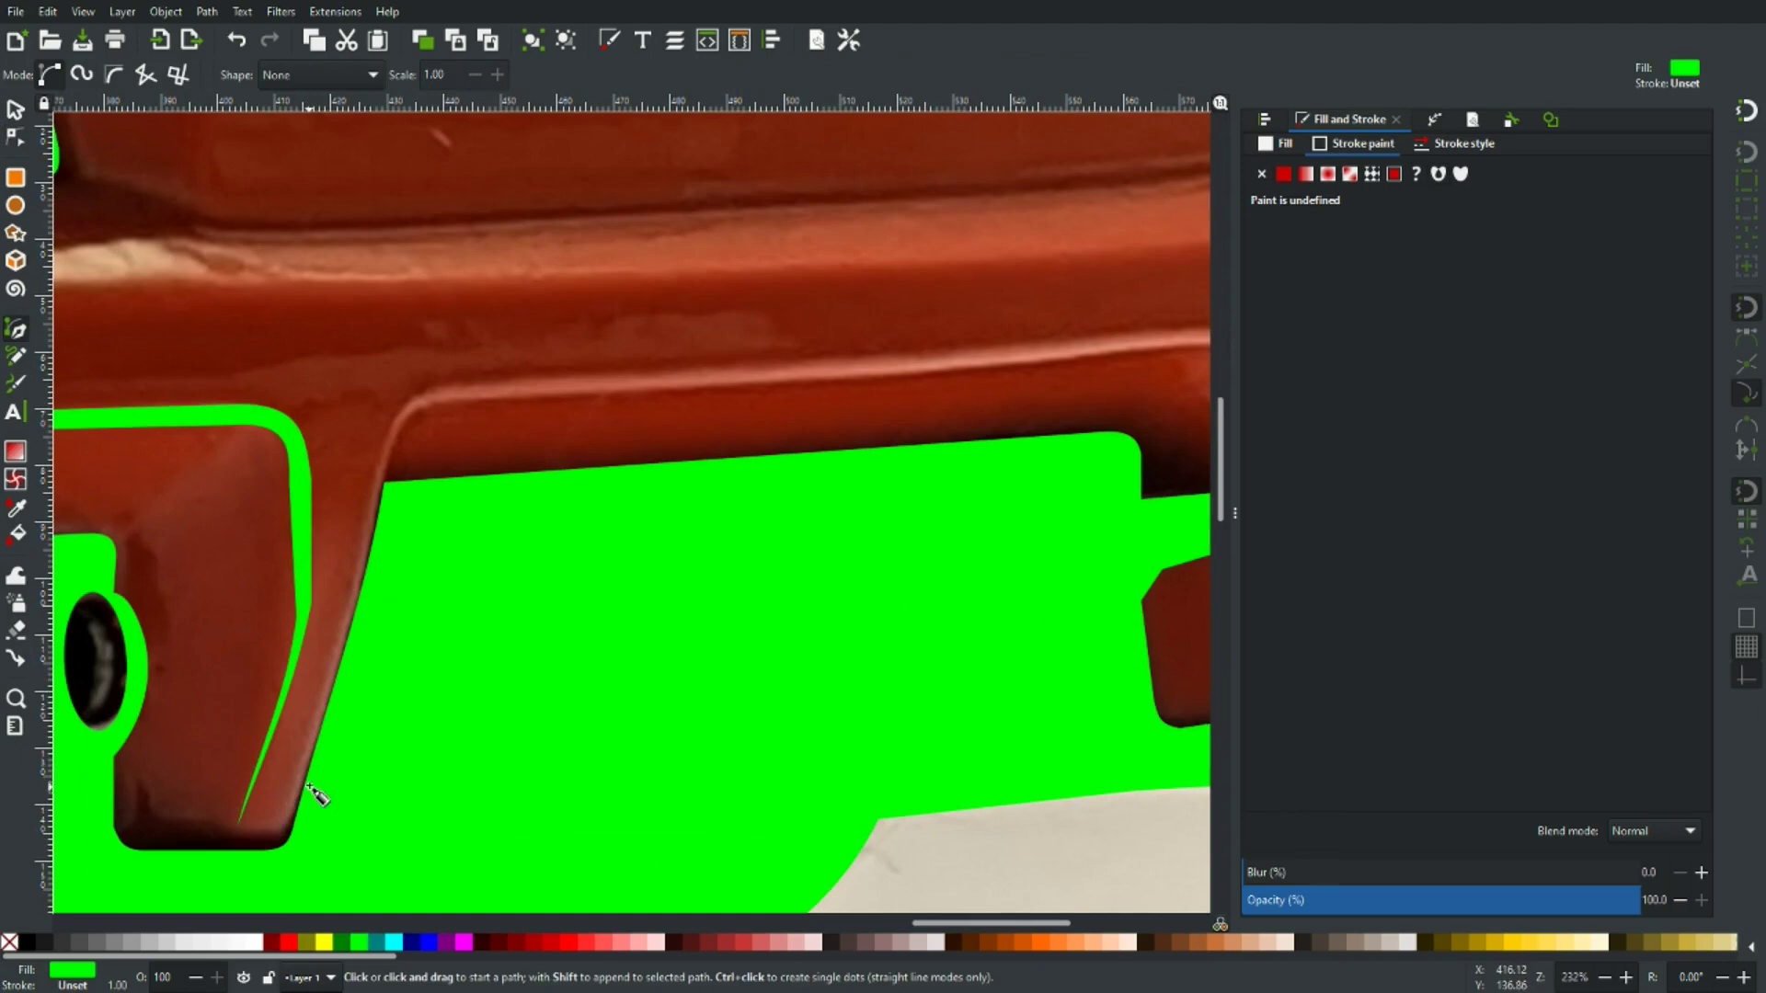
pyautogui.click(324, 738)
pyautogui.click(382, 446)
pyautogui.click(425, 388)
pyautogui.hscroll(11, 827, 359)
pyautogui.click(806, 340)
pyautogui.click(876, 393)
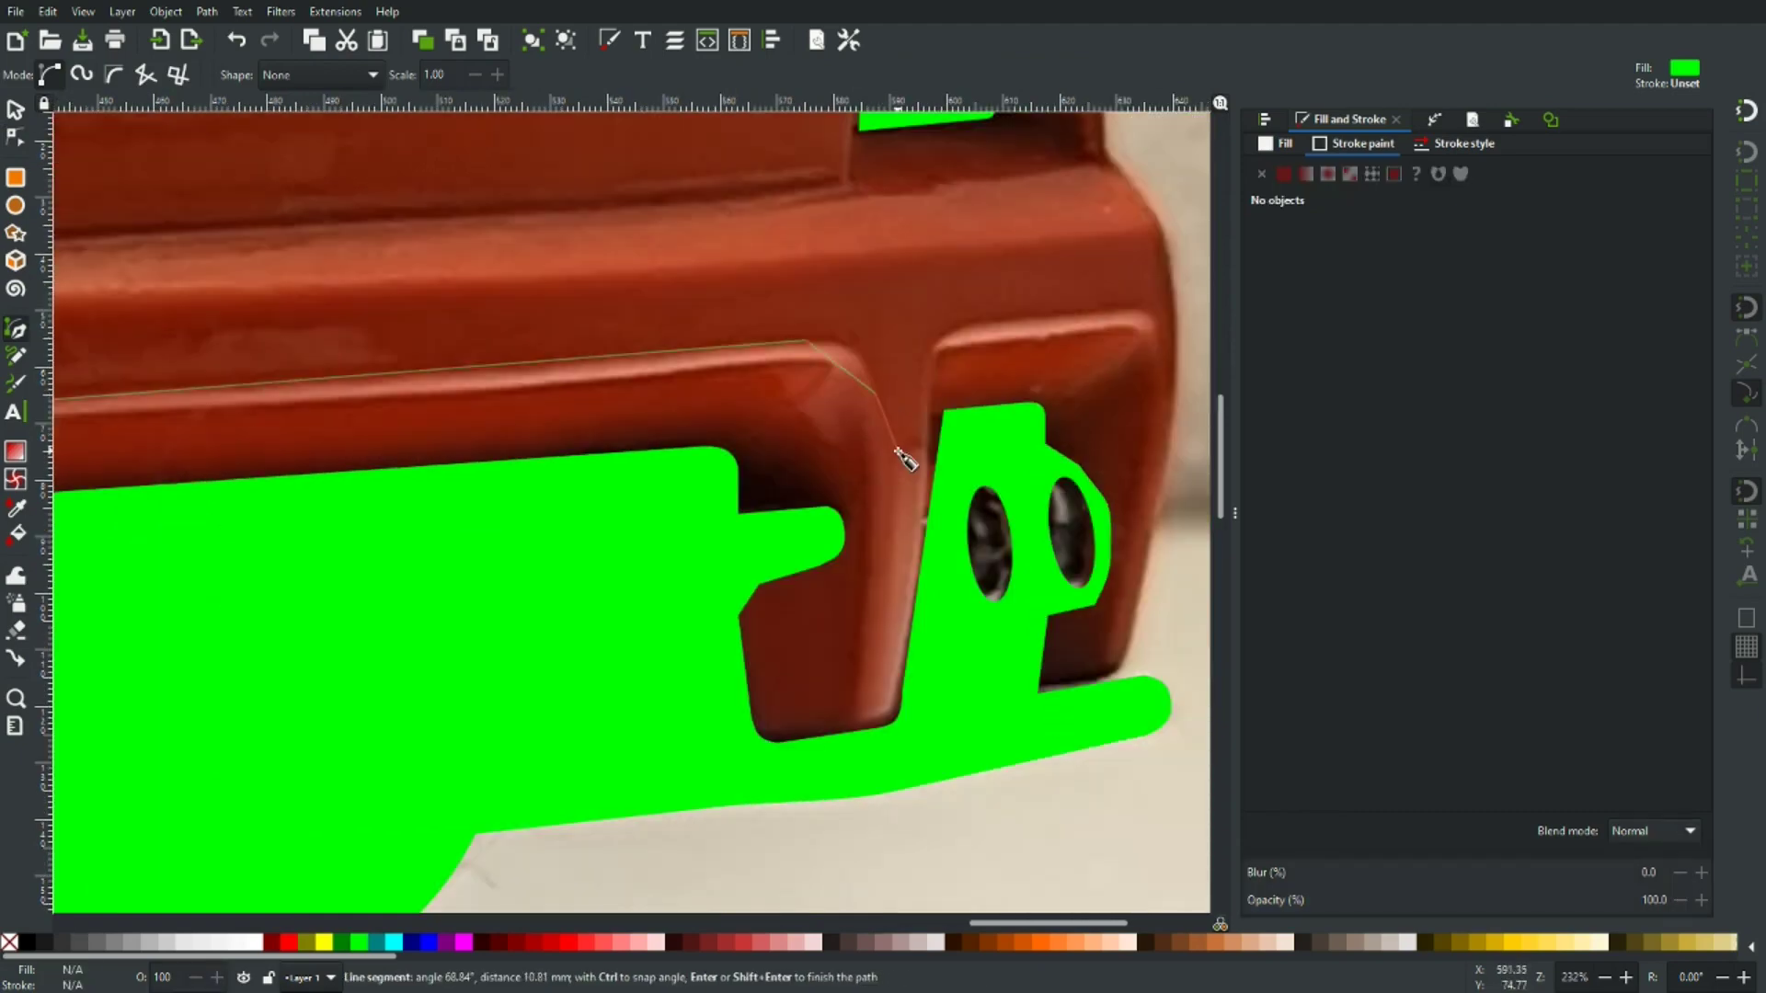
pyautogui.click(864, 722)
pyautogui.click(874, 461)
pyautogui.click(860, 405)
pyautogui.click(799, 359)
pyautogui.hscroll(-11, 749, 374)
pyautogui.click(529, 395)
pyautogui.click(459, 457)
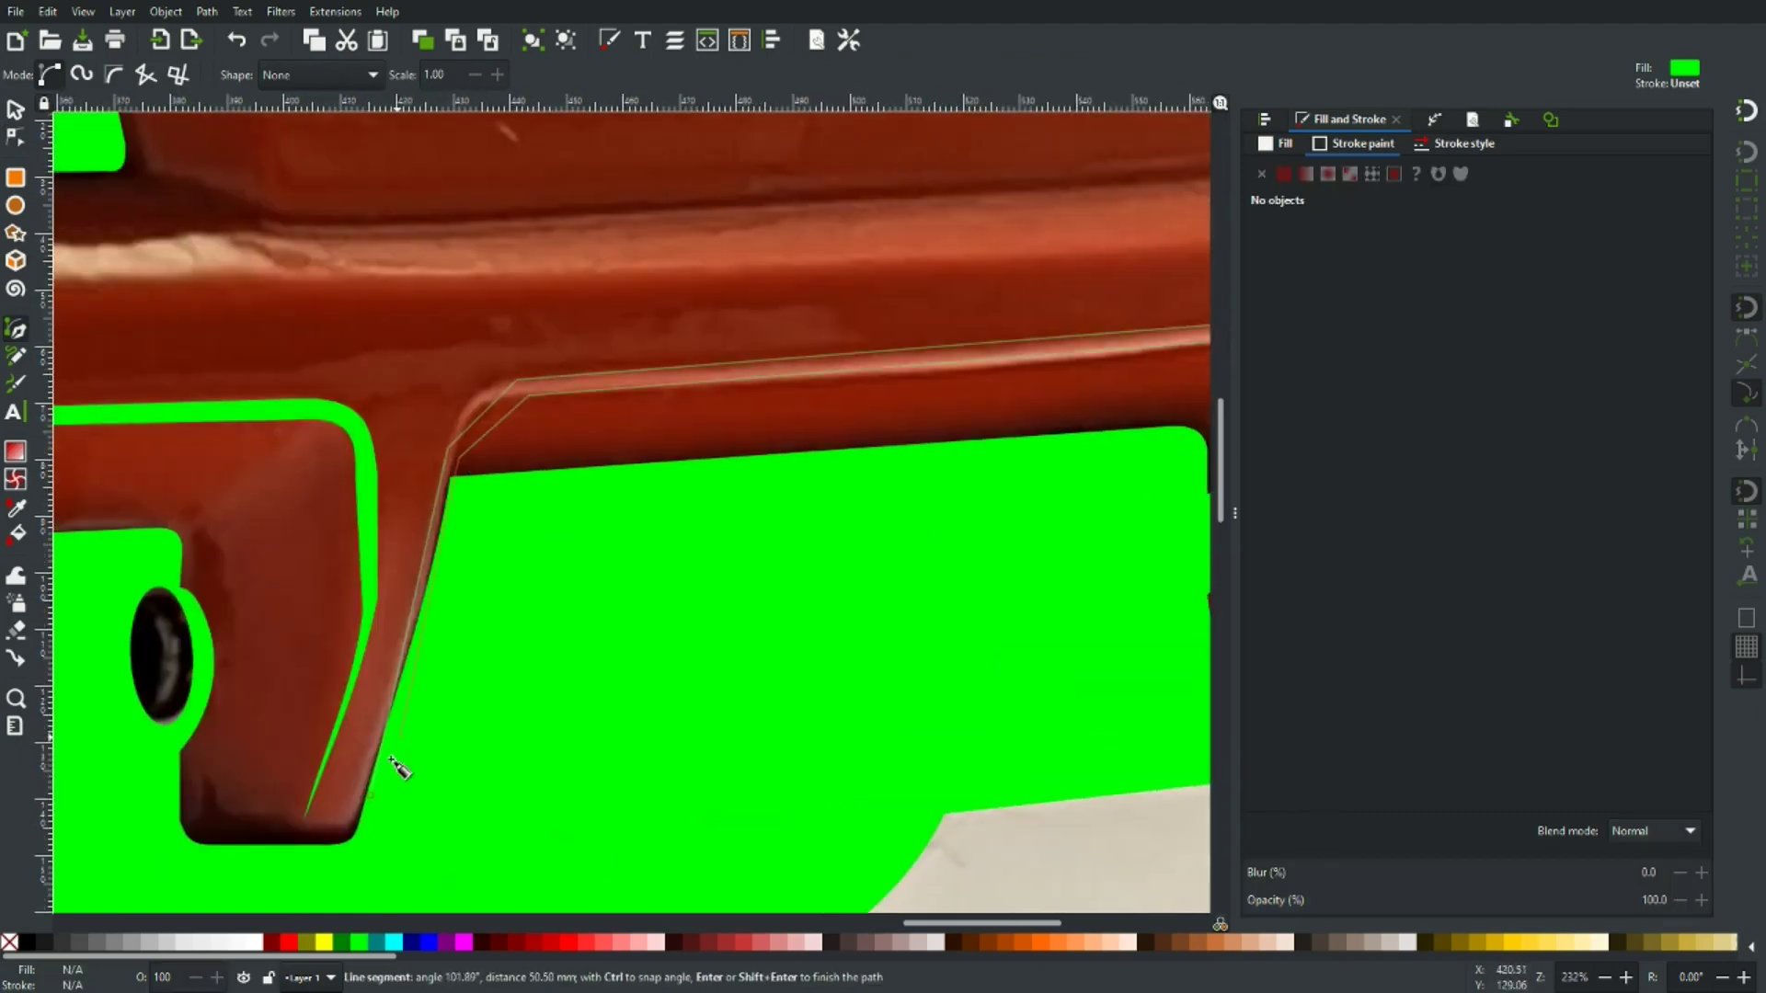
pyautogui.press('Return')
# Curve the corners of the central bumper recess outline and taper its ends along the photo's edges.
pyautogui.scroll(3, 460, 644)
pyautogui.press('n')
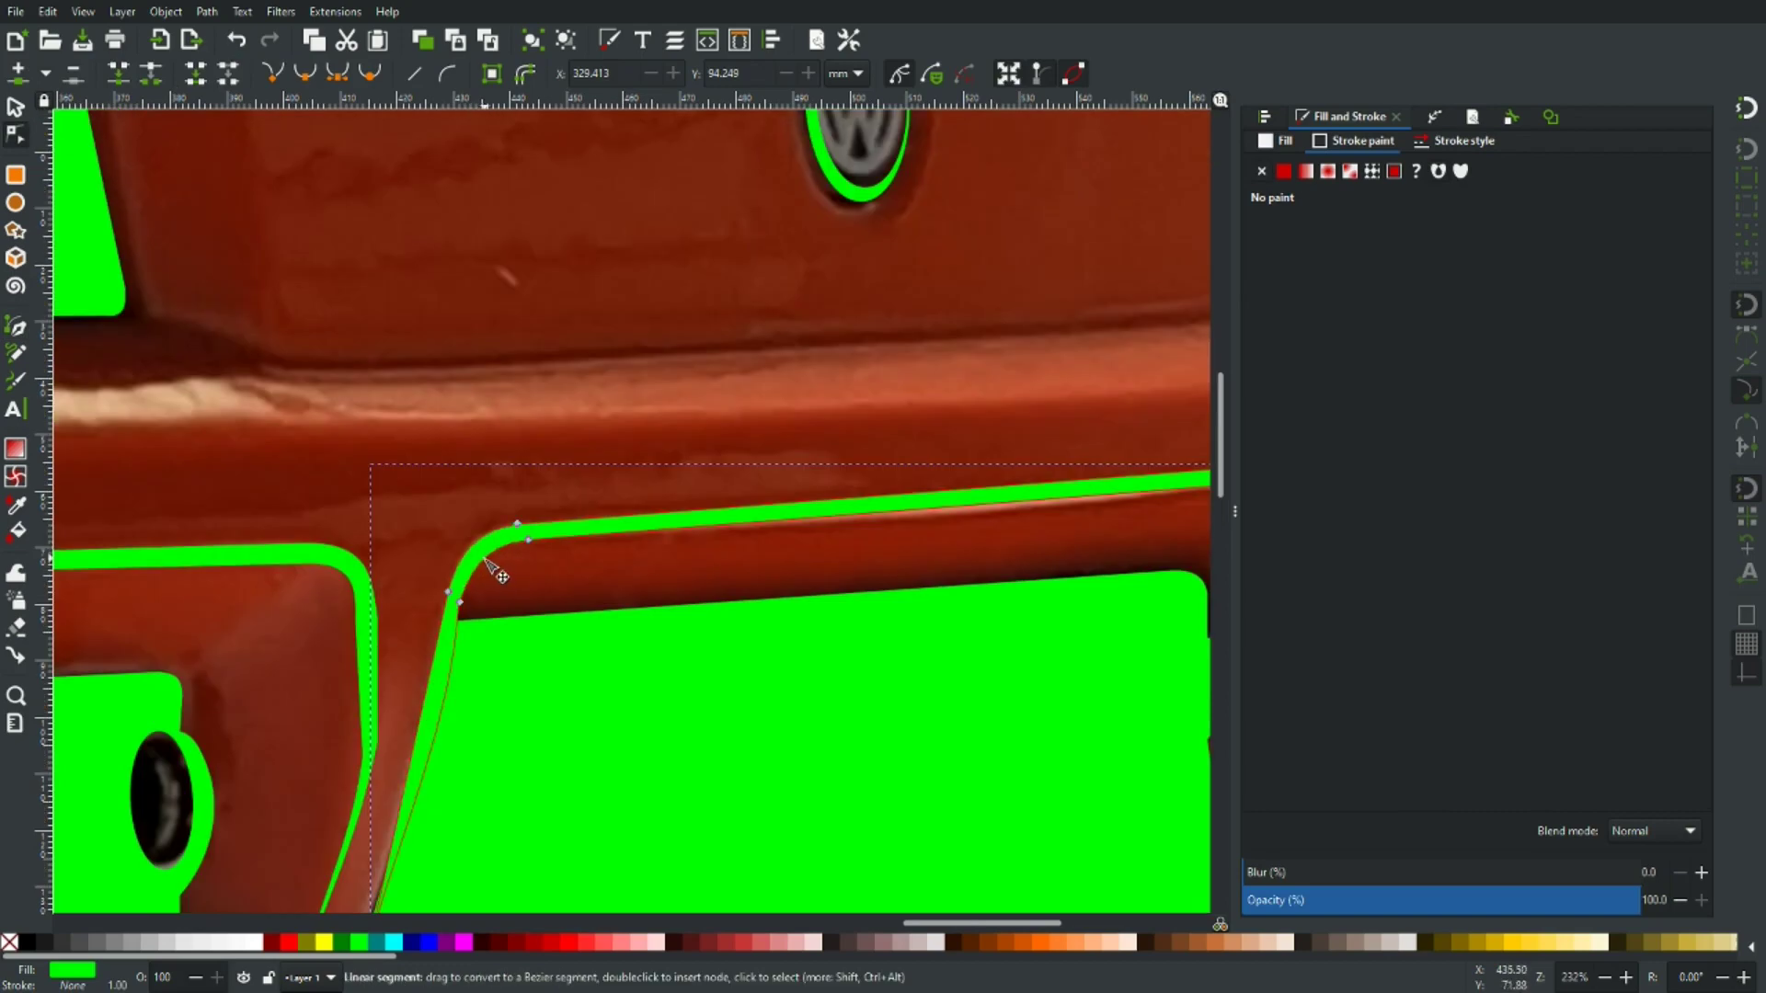
pyautogui.hscroll(5, 570, 598)
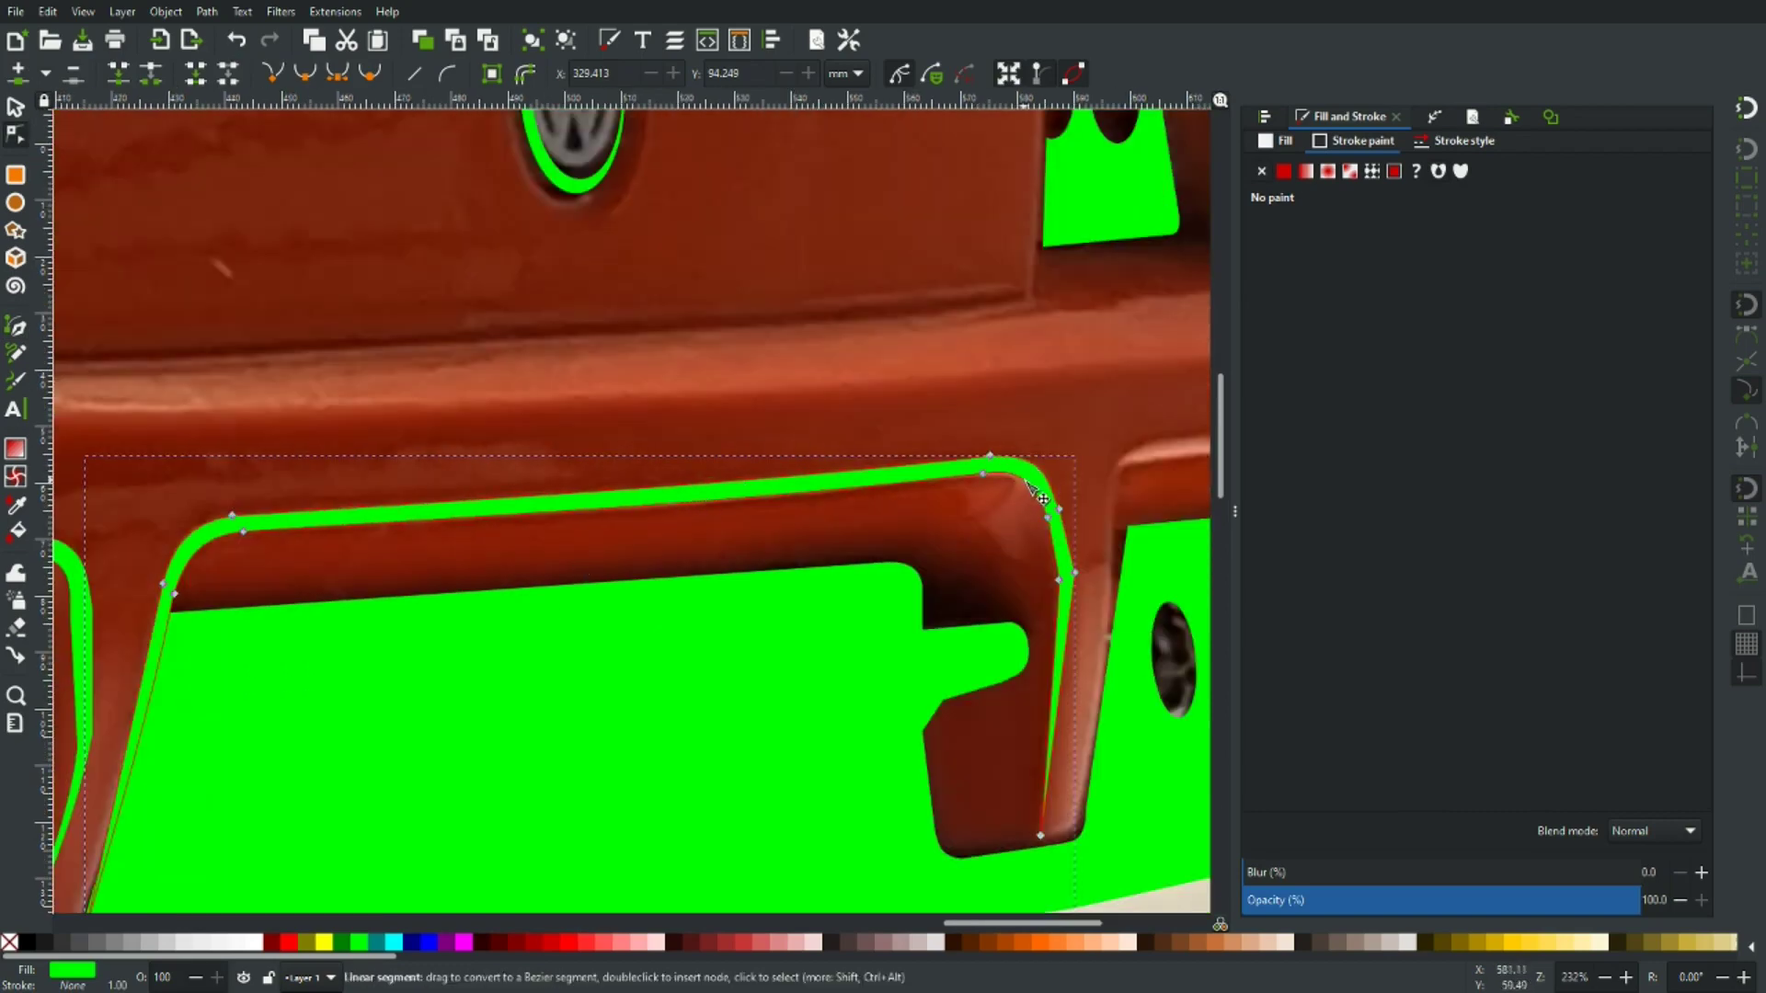
pyautogui.click(1060, 509)
pyautogui.moveTo(1065, 654); pyautogui.dragTo(1059, 657)
pyautogui.click(1019, 721)
pyautogui.scroll(-8, 1019, 722)
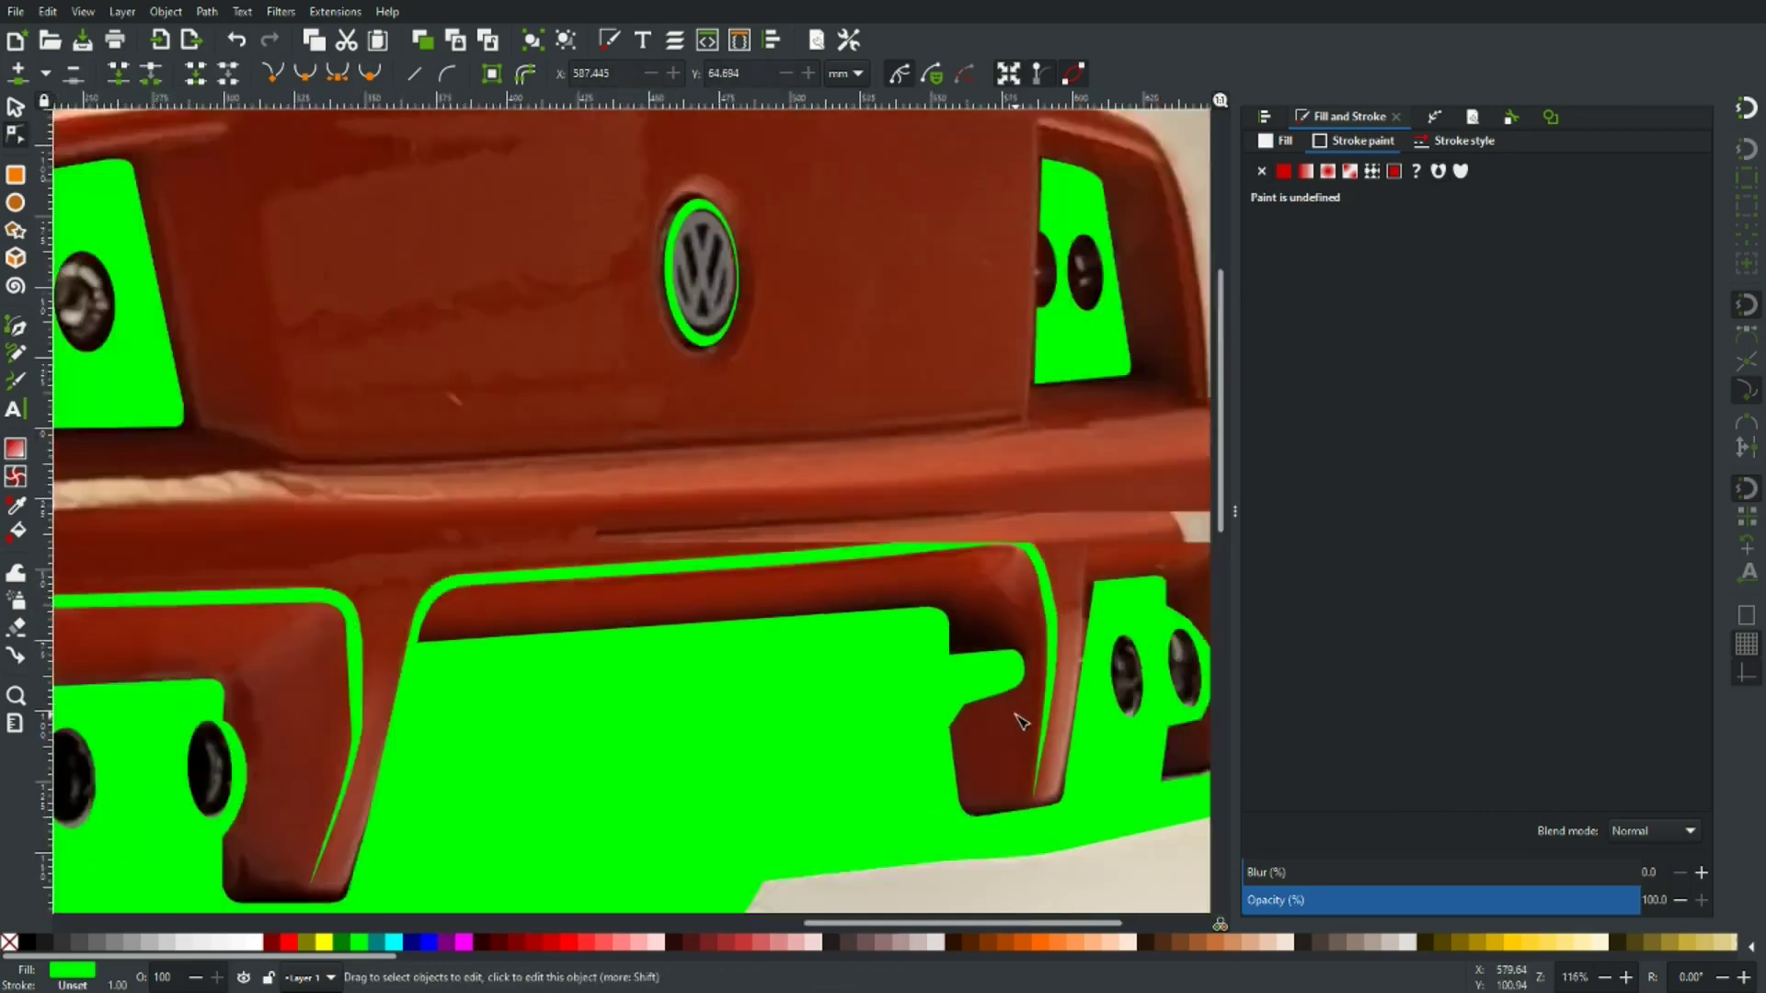
# Move the photo clear of the artwork to check the bumper outlines, and undo the move.
pyautogui.press('s')
pyautogui.moveTo(400, 614); pyautogui.dragTo(809, 307)
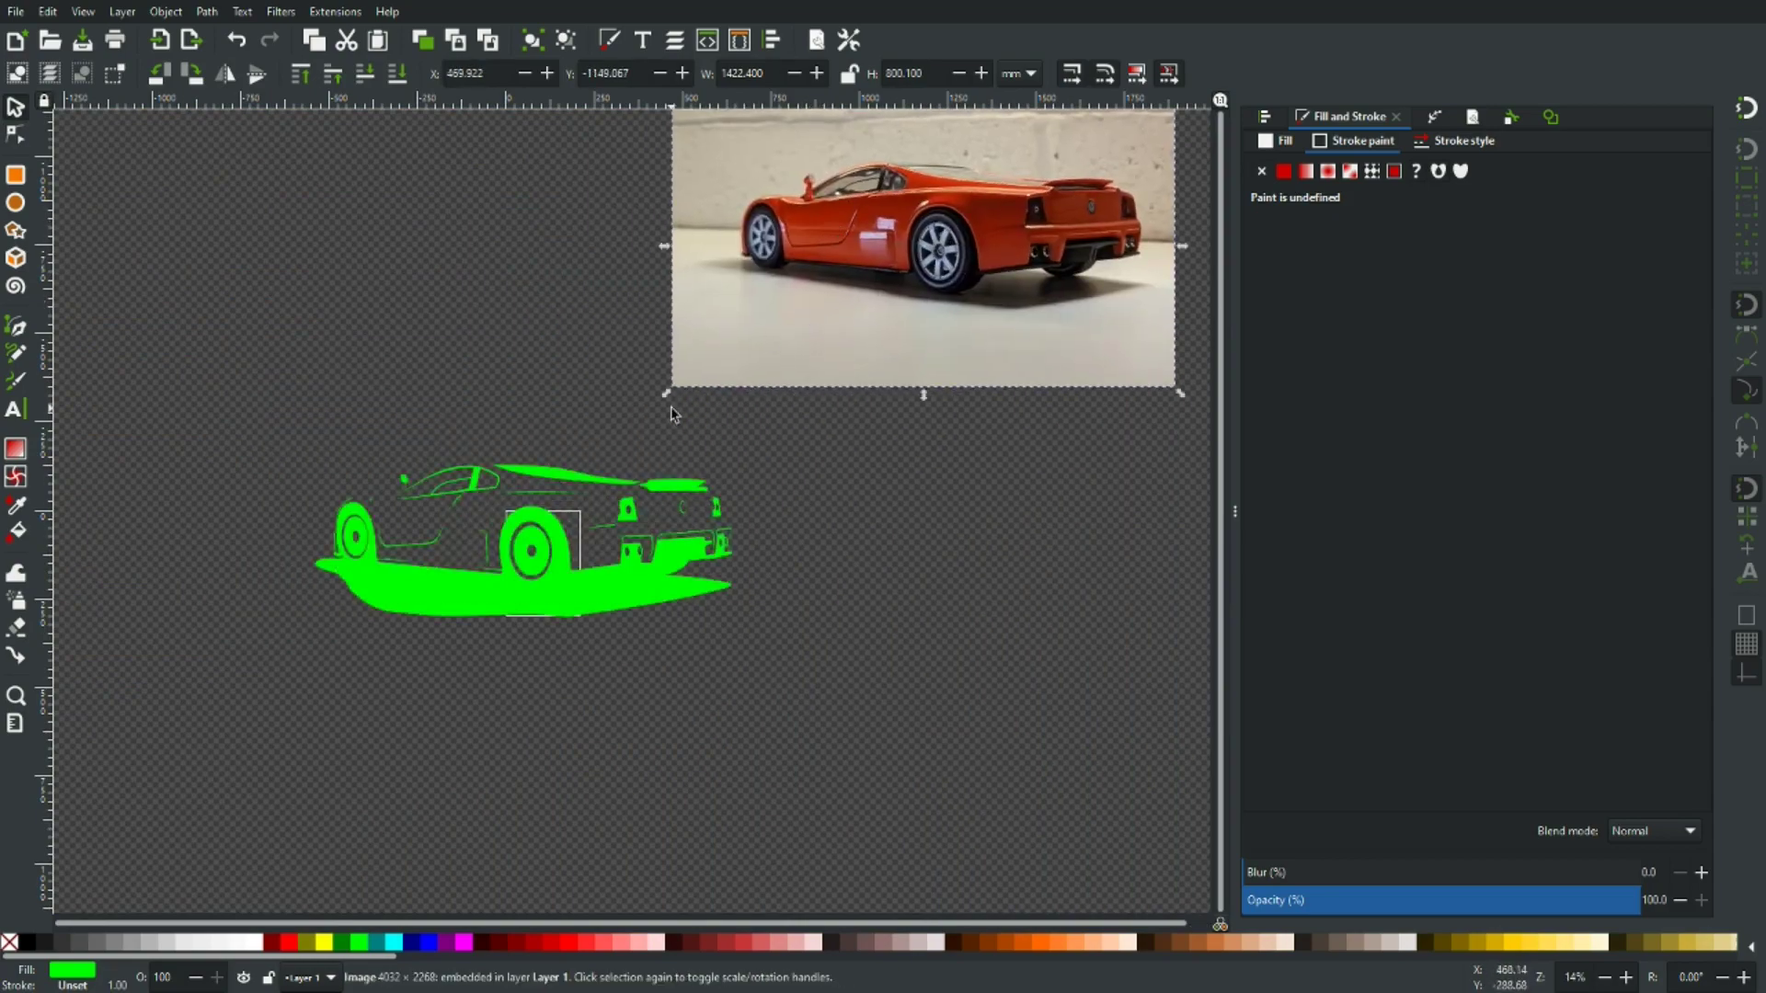
pyautogui.hotkey('ctrl', 'z')
# Draw a thin wedge extending the rear bumper's lower edge into the green shadow area and fill it magenta.
pyautogui.scroll(7, 694, 566)
pyautogui.click(644, 500)
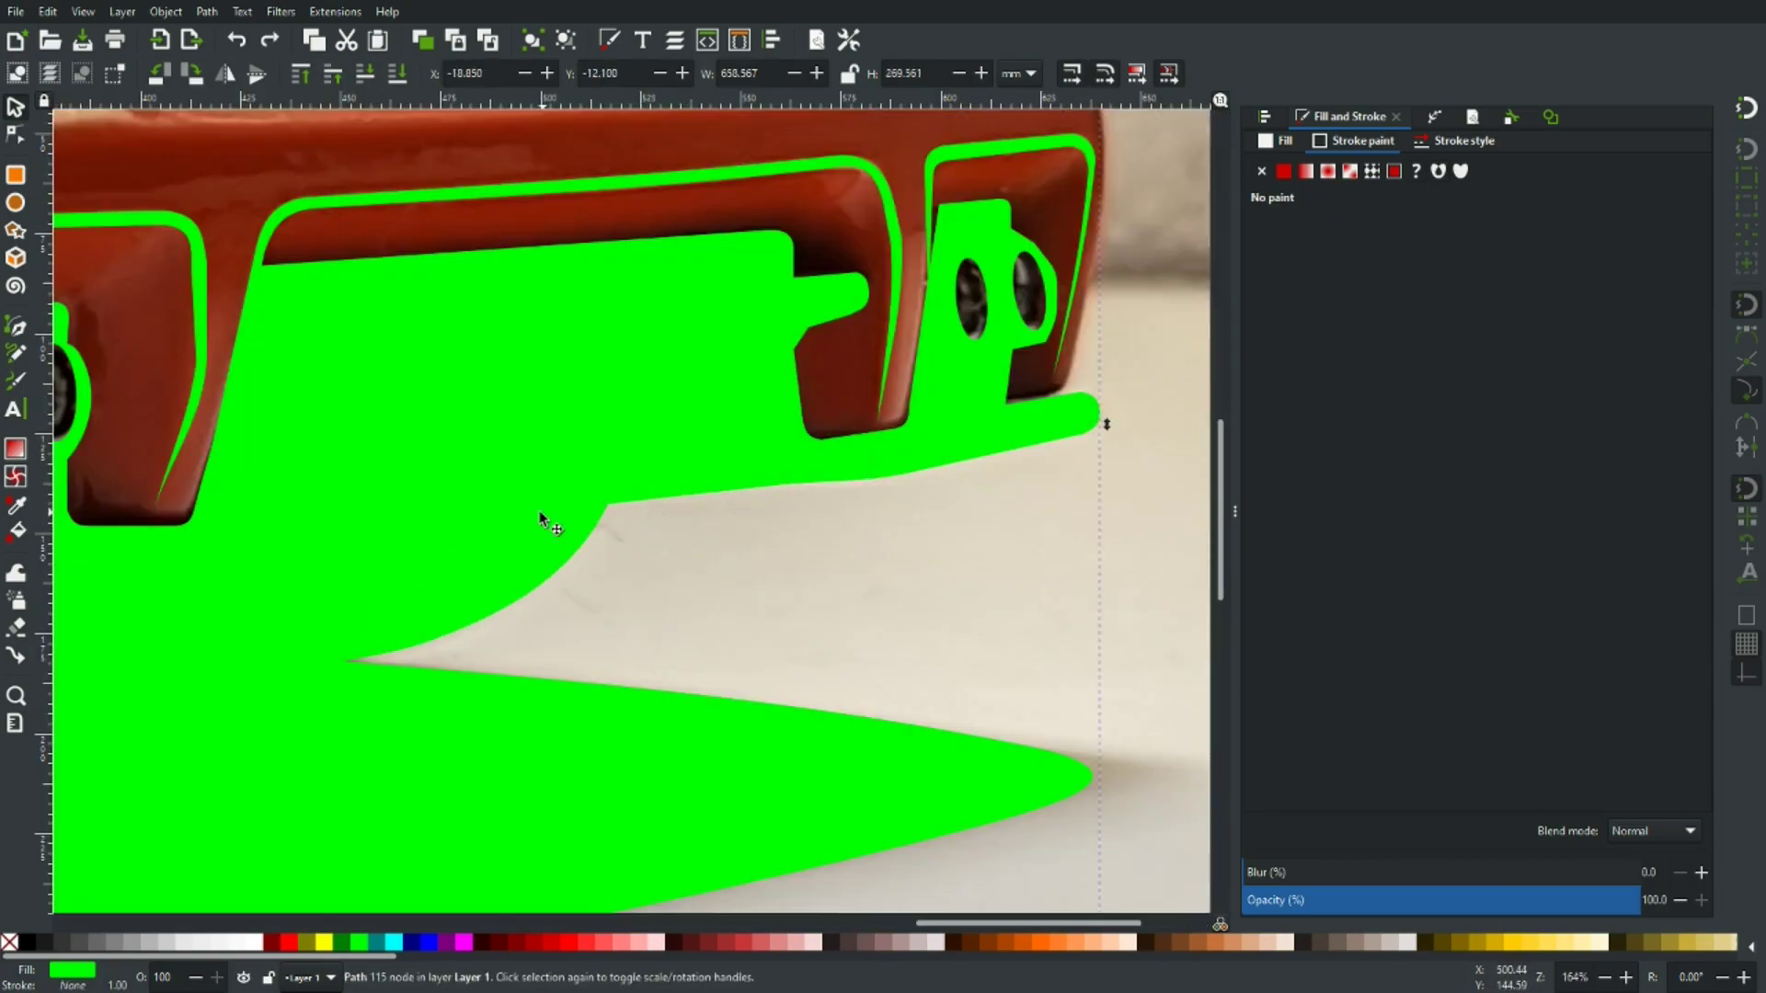
pyautogui.press('b')
pyautogui.scroll(2, 616, 508)
pyautogui.click(618, 495)
pyautogui.press('Escape')
pyautogui.click(618, 494)
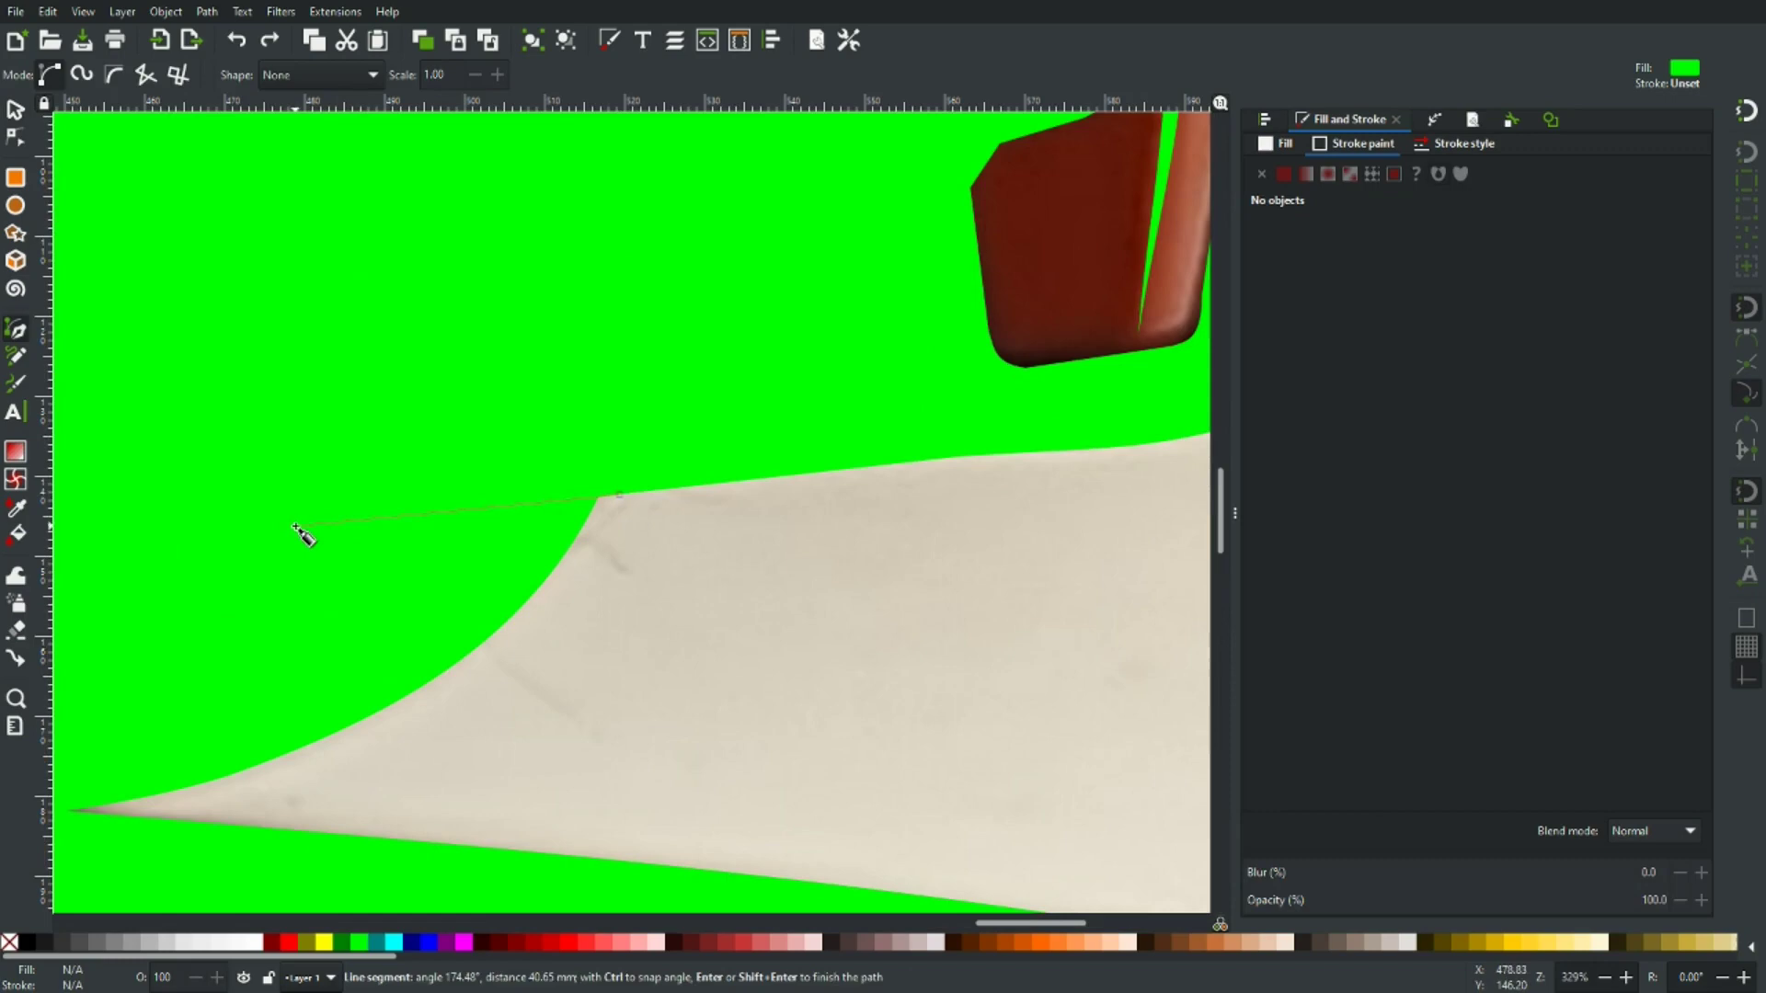
pyautogui.click(297, 526)
pyautogui.doubleClick(611, 510)
pyautogui.click(464, 942)
# Subtract the magenta wedge from the large green underbody shape and open the result for node editing.
pyautogui.press('s')
pyautogui.keyDown('shift'); pyautogui.click(452, 423); pyautogui.keyUp('shift')
pyautogui.click(206, 12)
pyautogui.click(241, 129)
pyautogui.scroll(-7, 730, 572)
pyautogui.scroll(7, 650, 472)
pyautogui.press('n')
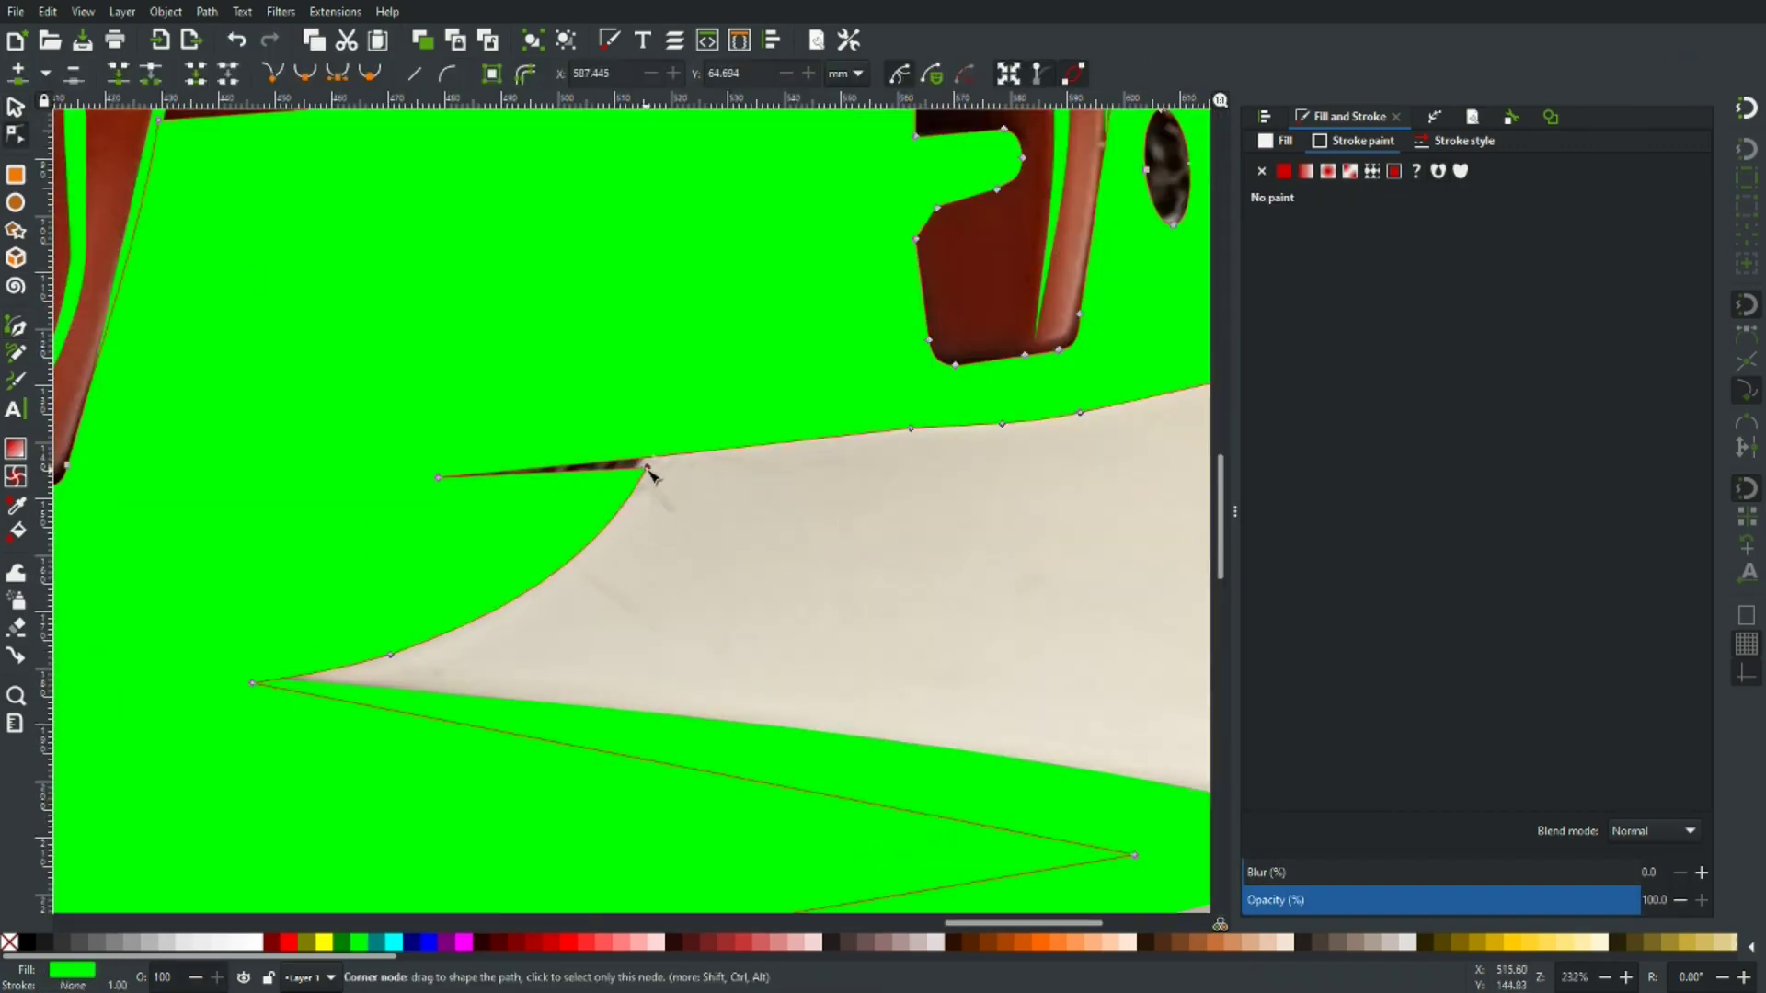
# Move the photo clear of the green artwork to review the traced silhouette, and undo each move.
pyautogui.scroll(-11, 508, 379)
pyautogui.press('s')
pyautogui.moveTo(595, 428); pyautogui.dragTo(749, 181)
pyautogui.hotkey('ctrl', 'z')
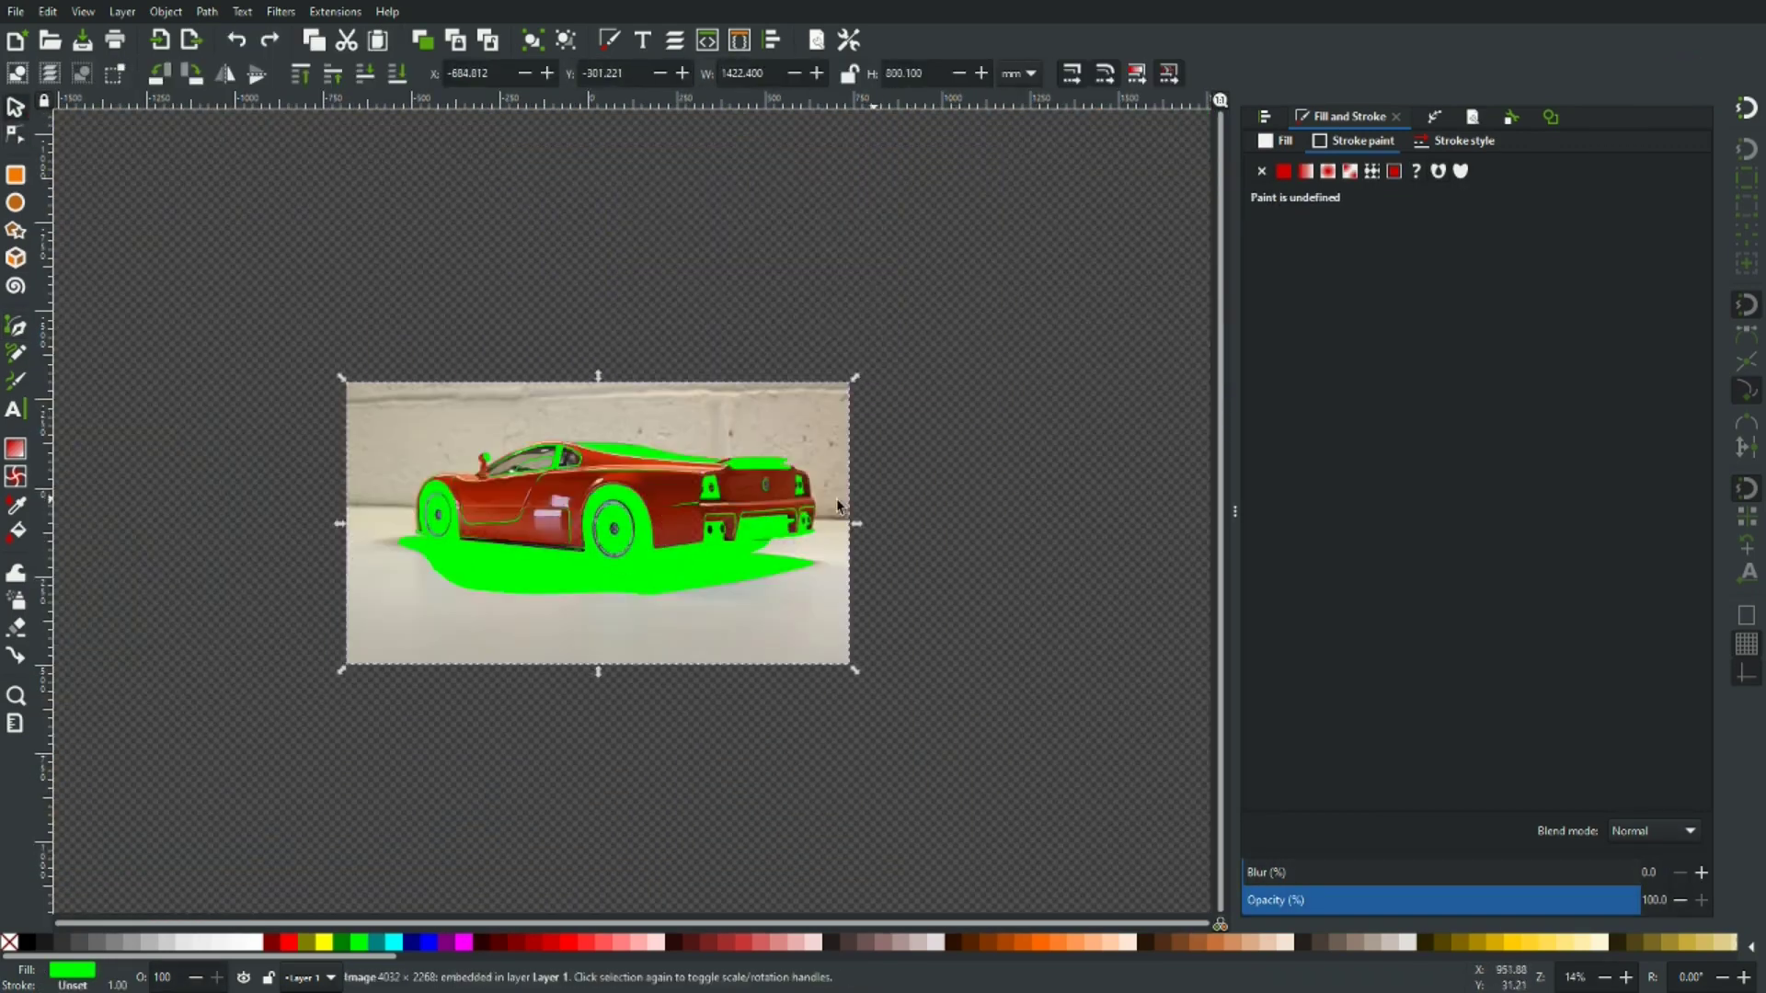
pyautogui.scroll(7, 432, 493)
pyautogui.click(361, 375)
pyautogui.press('n')
pyautogui.scroll(2, 352, 378)
pyautogui.click(352, 378)
pyautogui.scroll(-7, 467, 491)
pyautogui.click(501, 471)
pyautogui.press('s')
pyautogui.scroll(-1, 507, 460)
pyautogui.moveTo(537, 480); pyautogui.dragTo(541, 152)
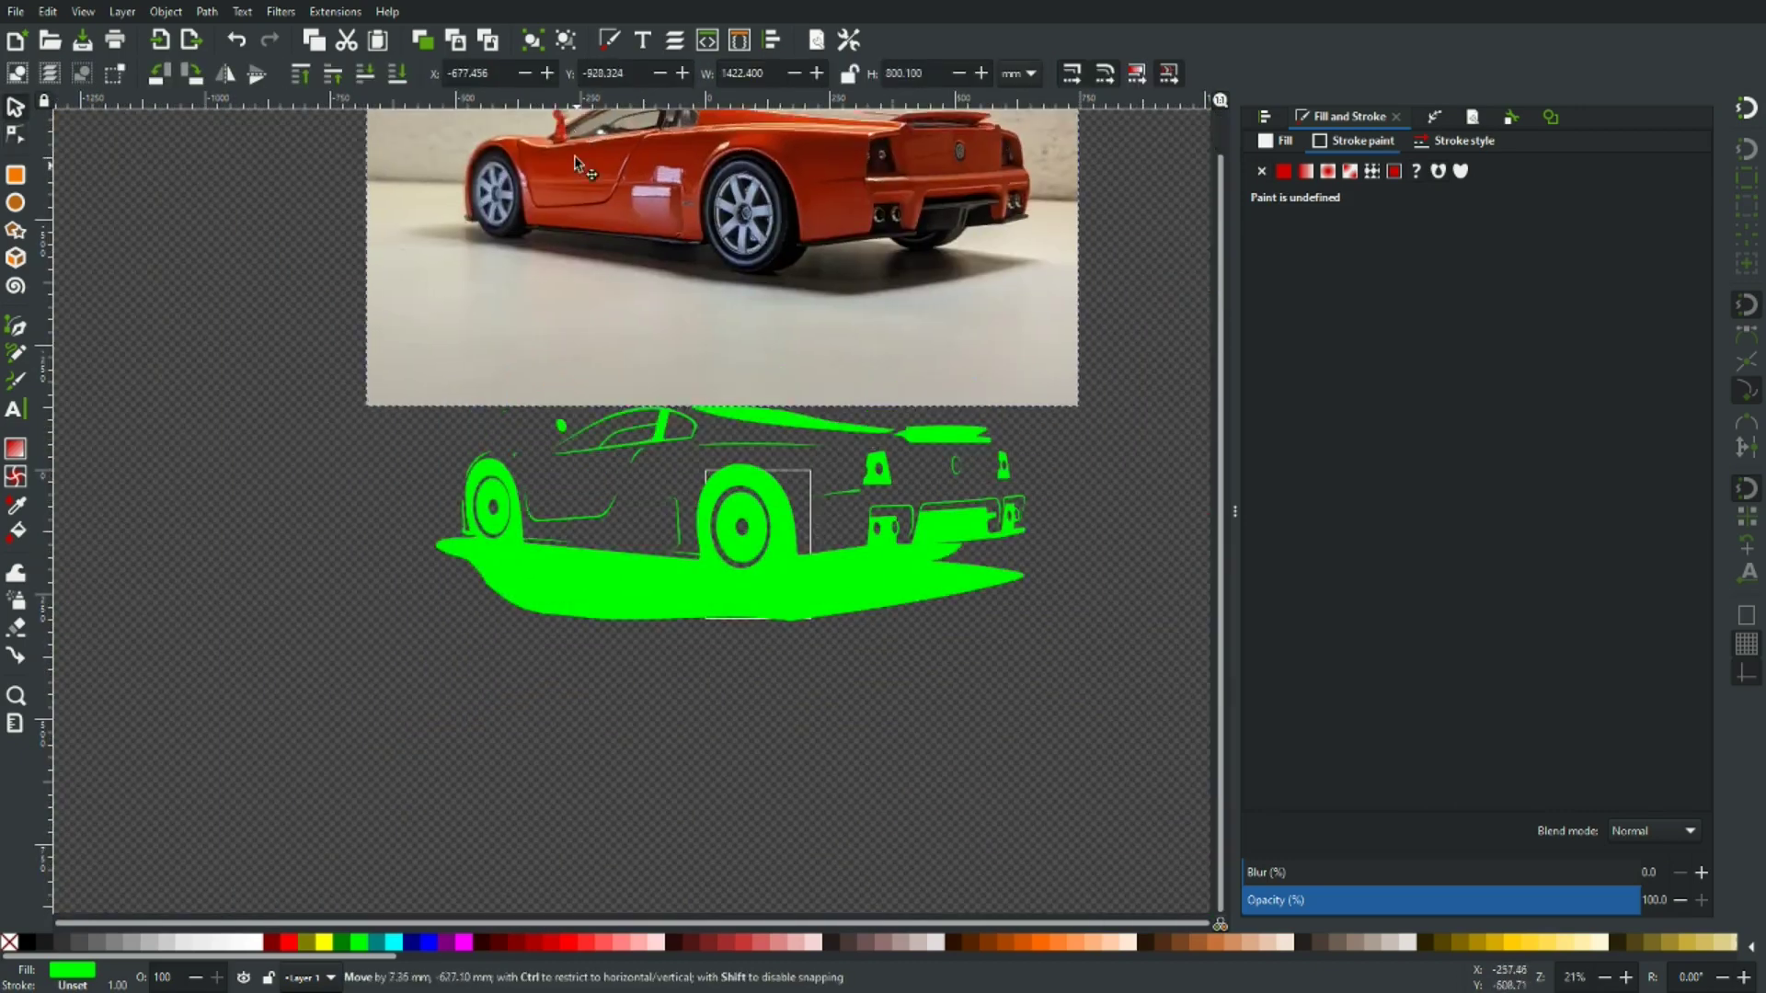
pyautogui.hotkey('ctrl', 'z')
# Duplicate the green rear wheel and bumper shape and place the copy beyond the photo's lower-left corner.
pyautogui.scroll(4, 488, 533)
pyautogui.press('e')
pyautogui.moveTo(455, 412); pyautogui.dragTo(439, 398)
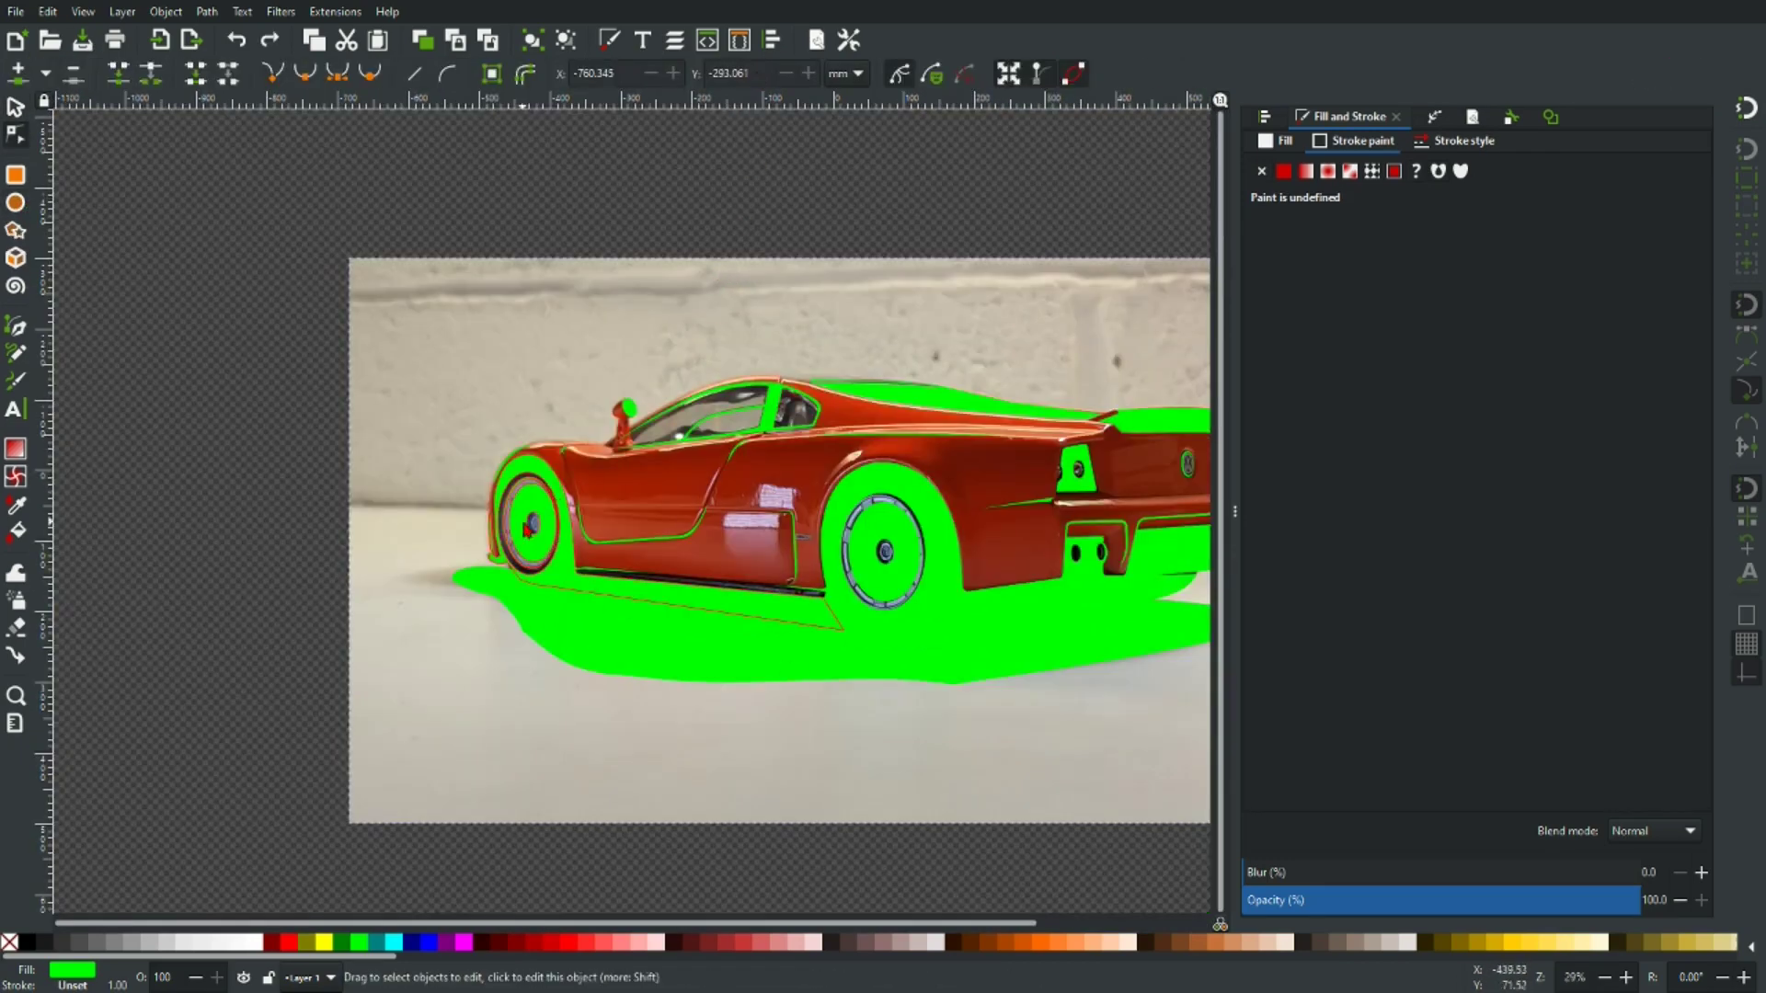
pyautogui.scroll(5, 521, 578)
pyautogui.scroll(-5, 525, 580)
pyautogui.scroll(2, 938, 579)
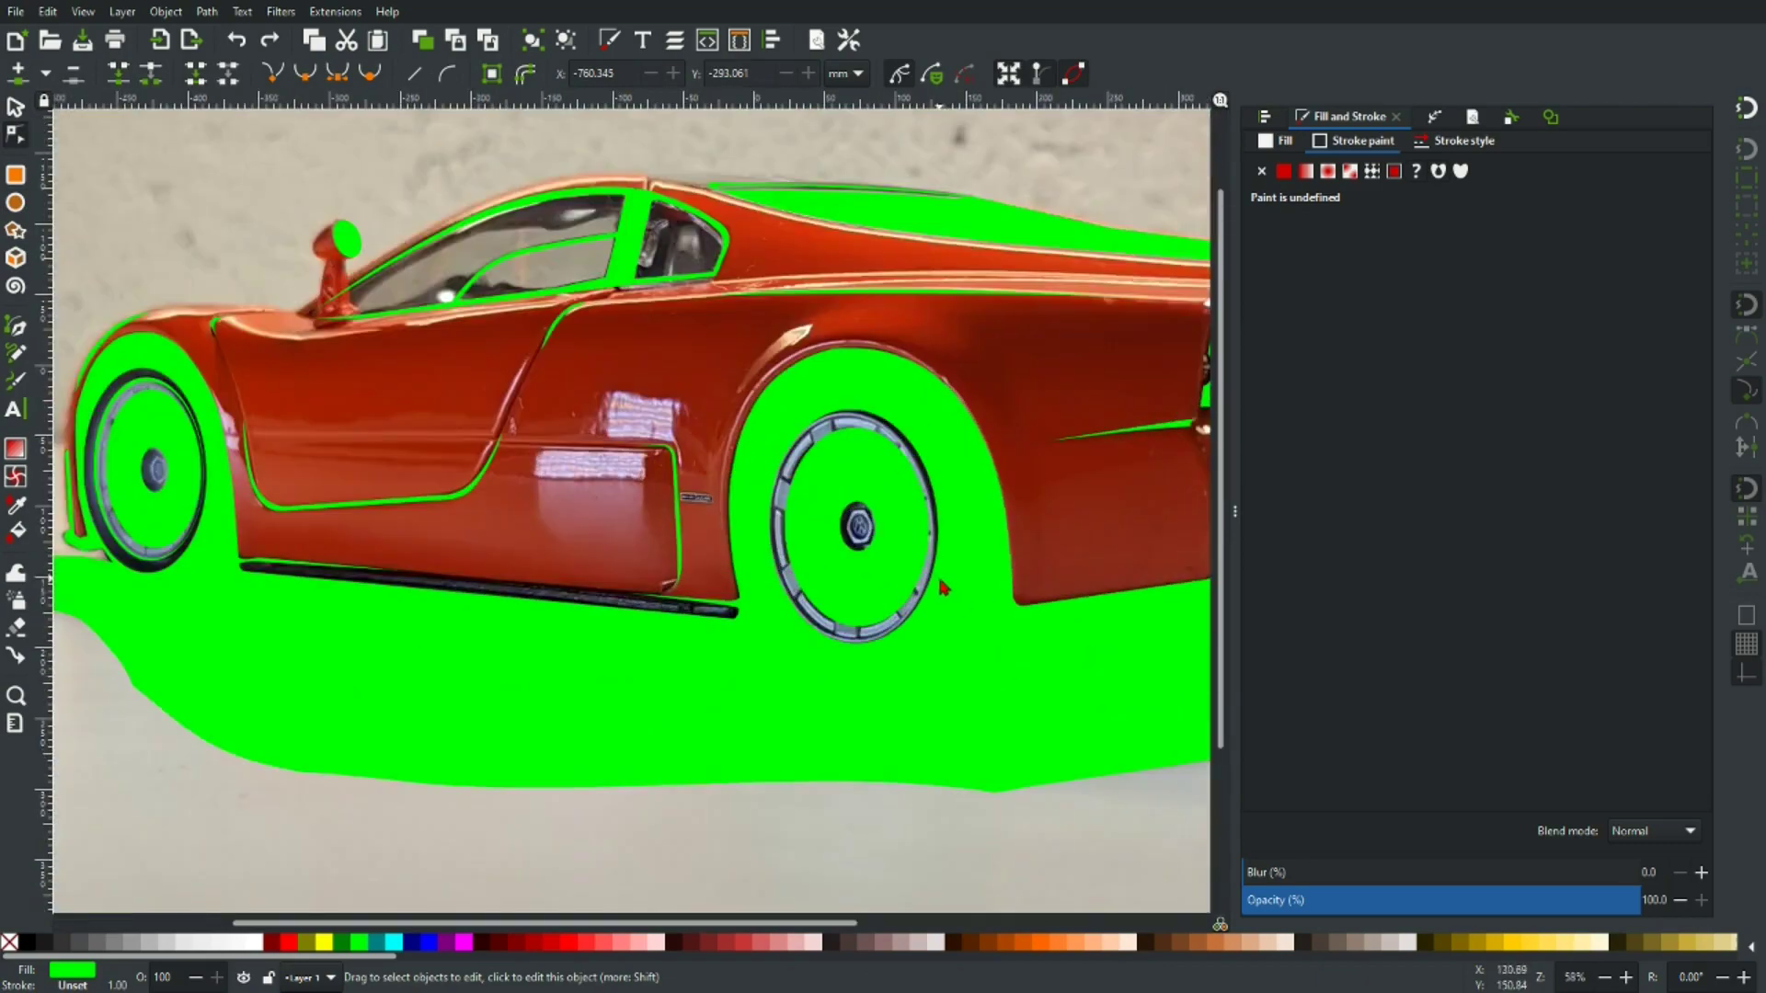
pyautogui.click(938, 584)
pyautogui.press('s')
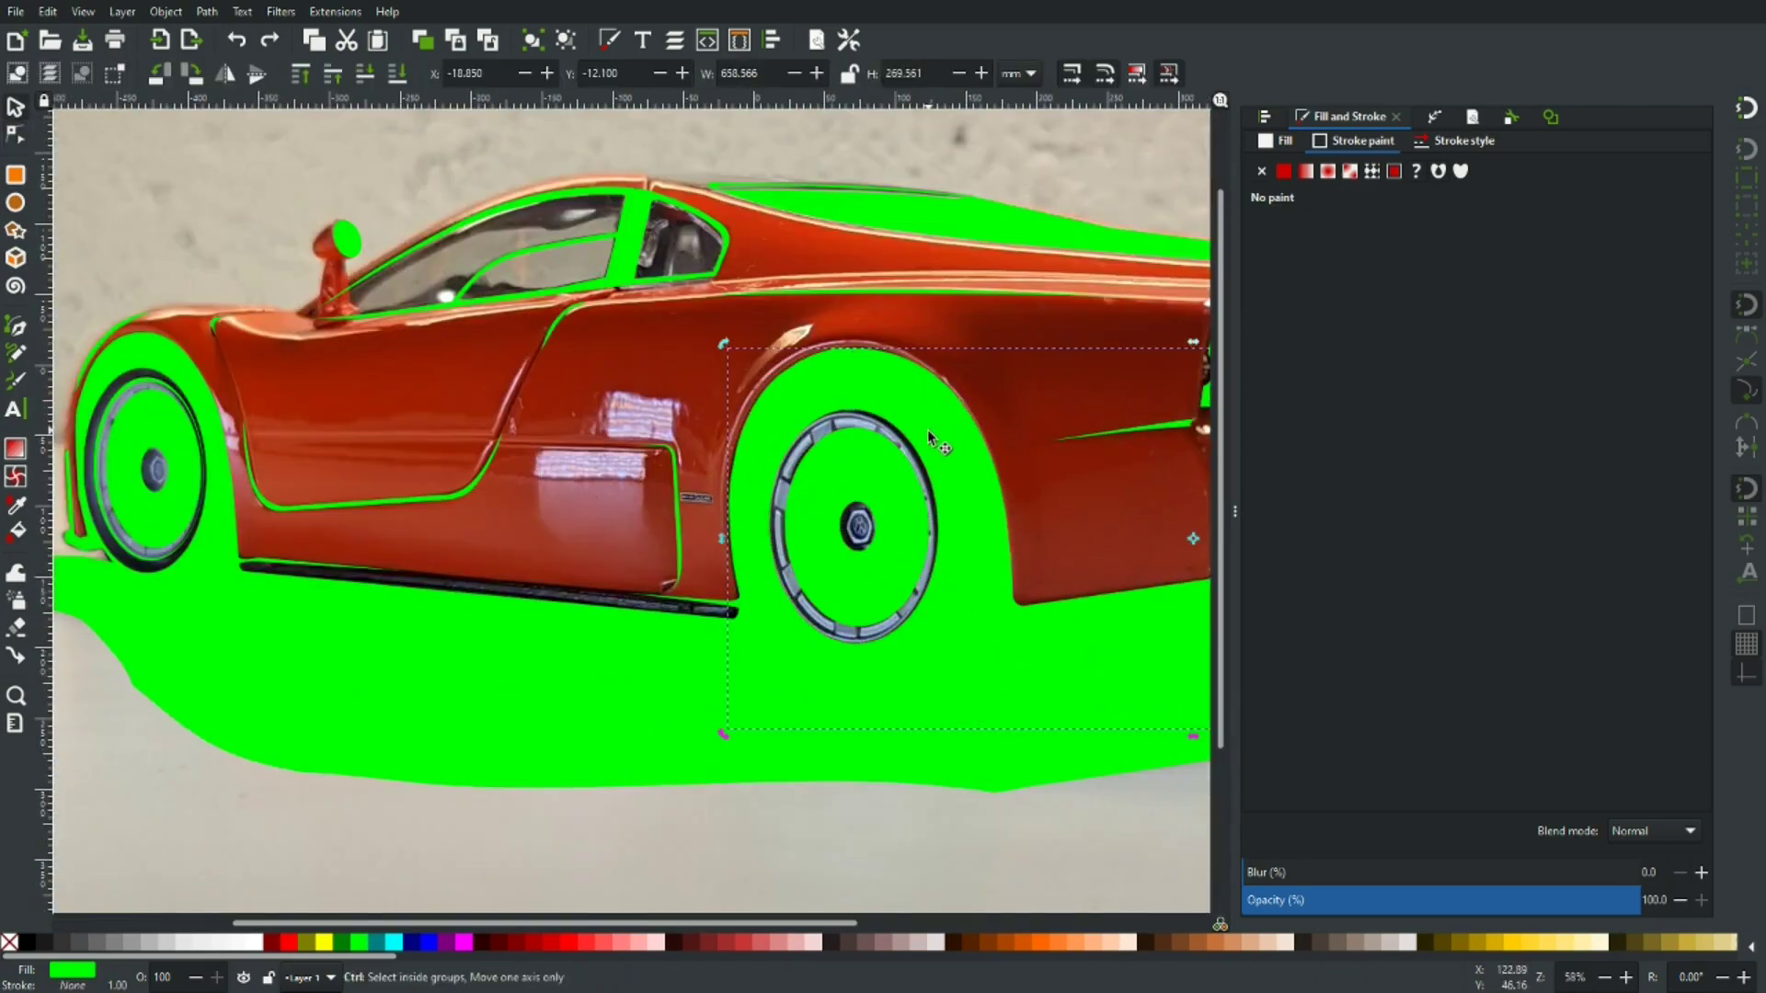
pyautogui.scroll(-3, 931, 429)
pyautogui.moveTo(903, 489); pyautogui.dragTo(404, 703)
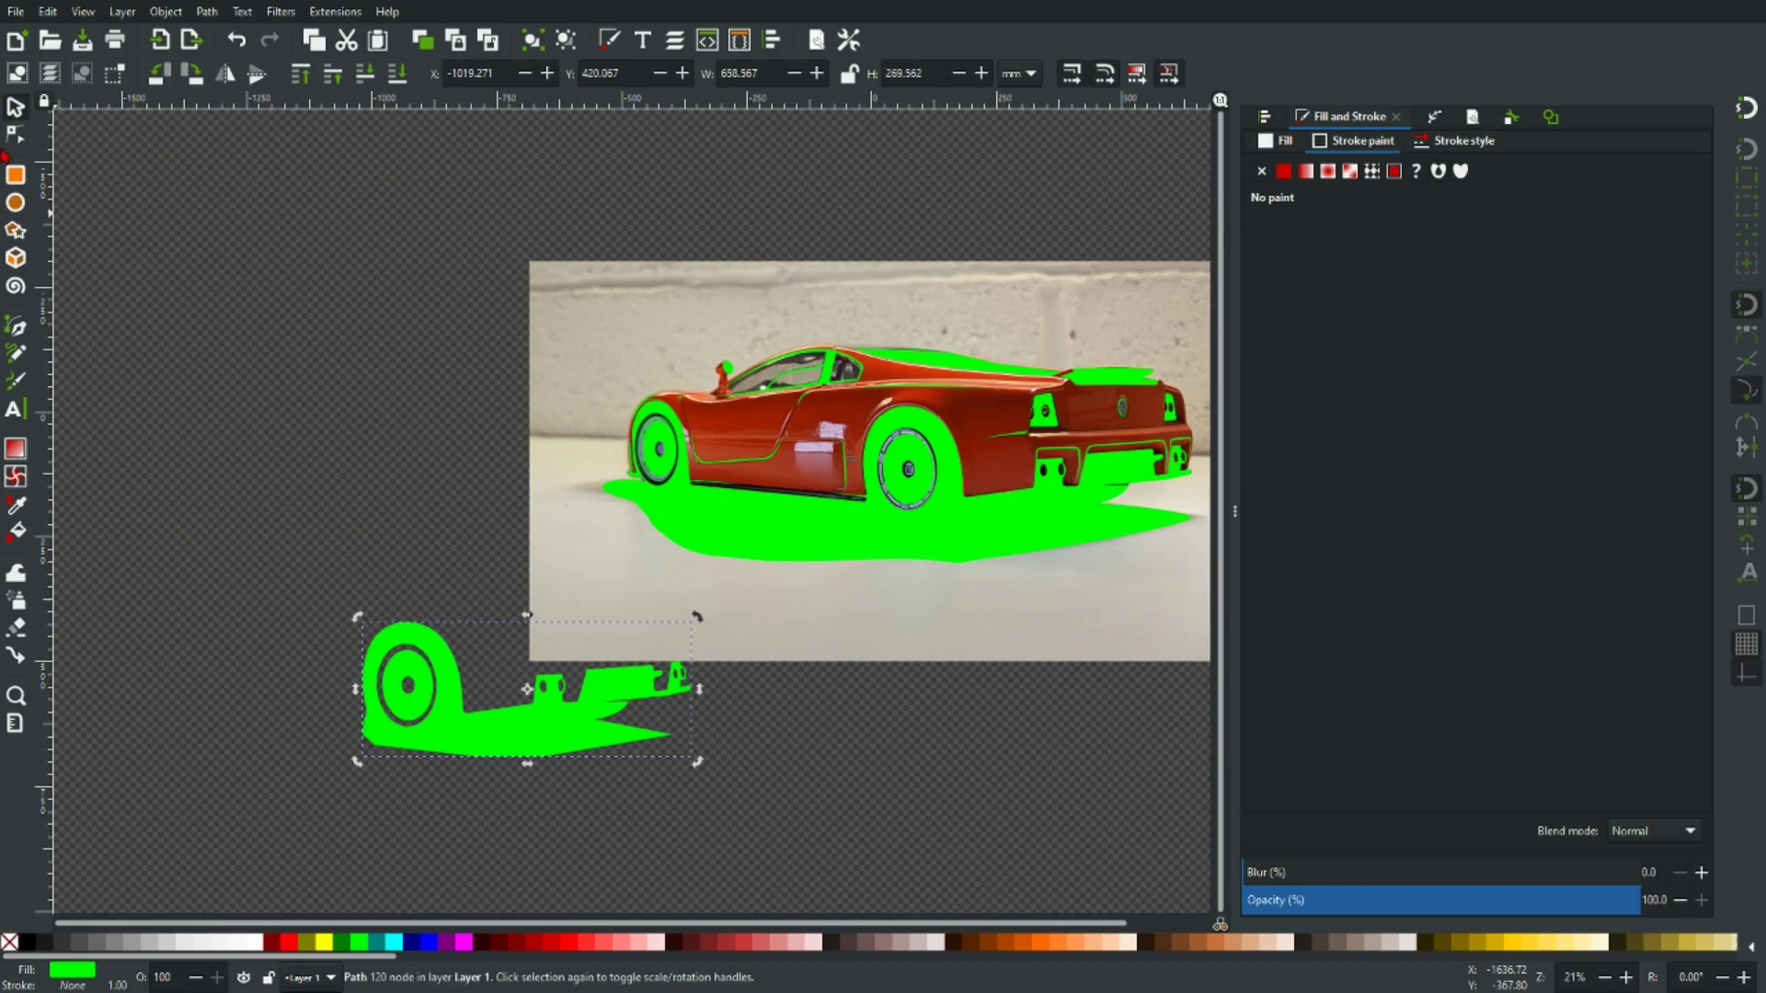
# Delete the copied shape's outer outline and hub nodes, keeping only the wheel's thin elliptical ring.
pyautogui.press('n')
pyautogui.moveTo(597, 660); pyautogui.dragTo(443, 789)
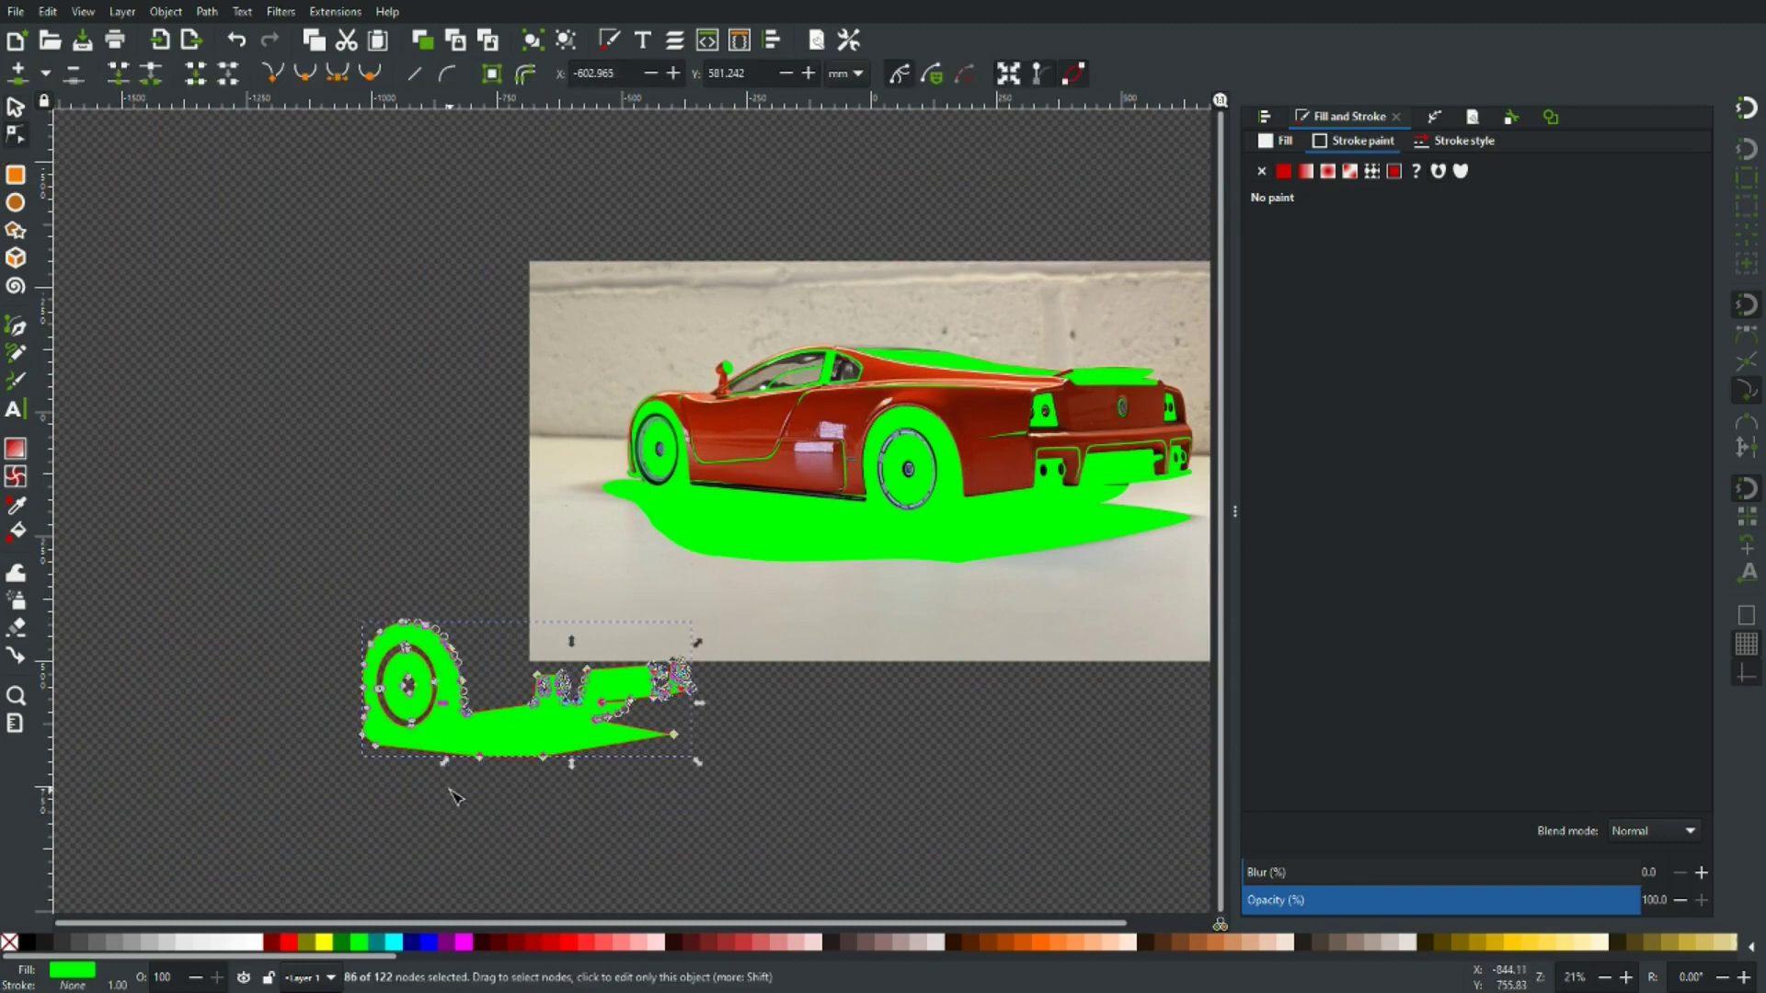
pyautogui.press('Delete')
pyautogui.moveTo(460, 641); pyautogui.dragTo(457, 639)
pyautogui.press('Delete')
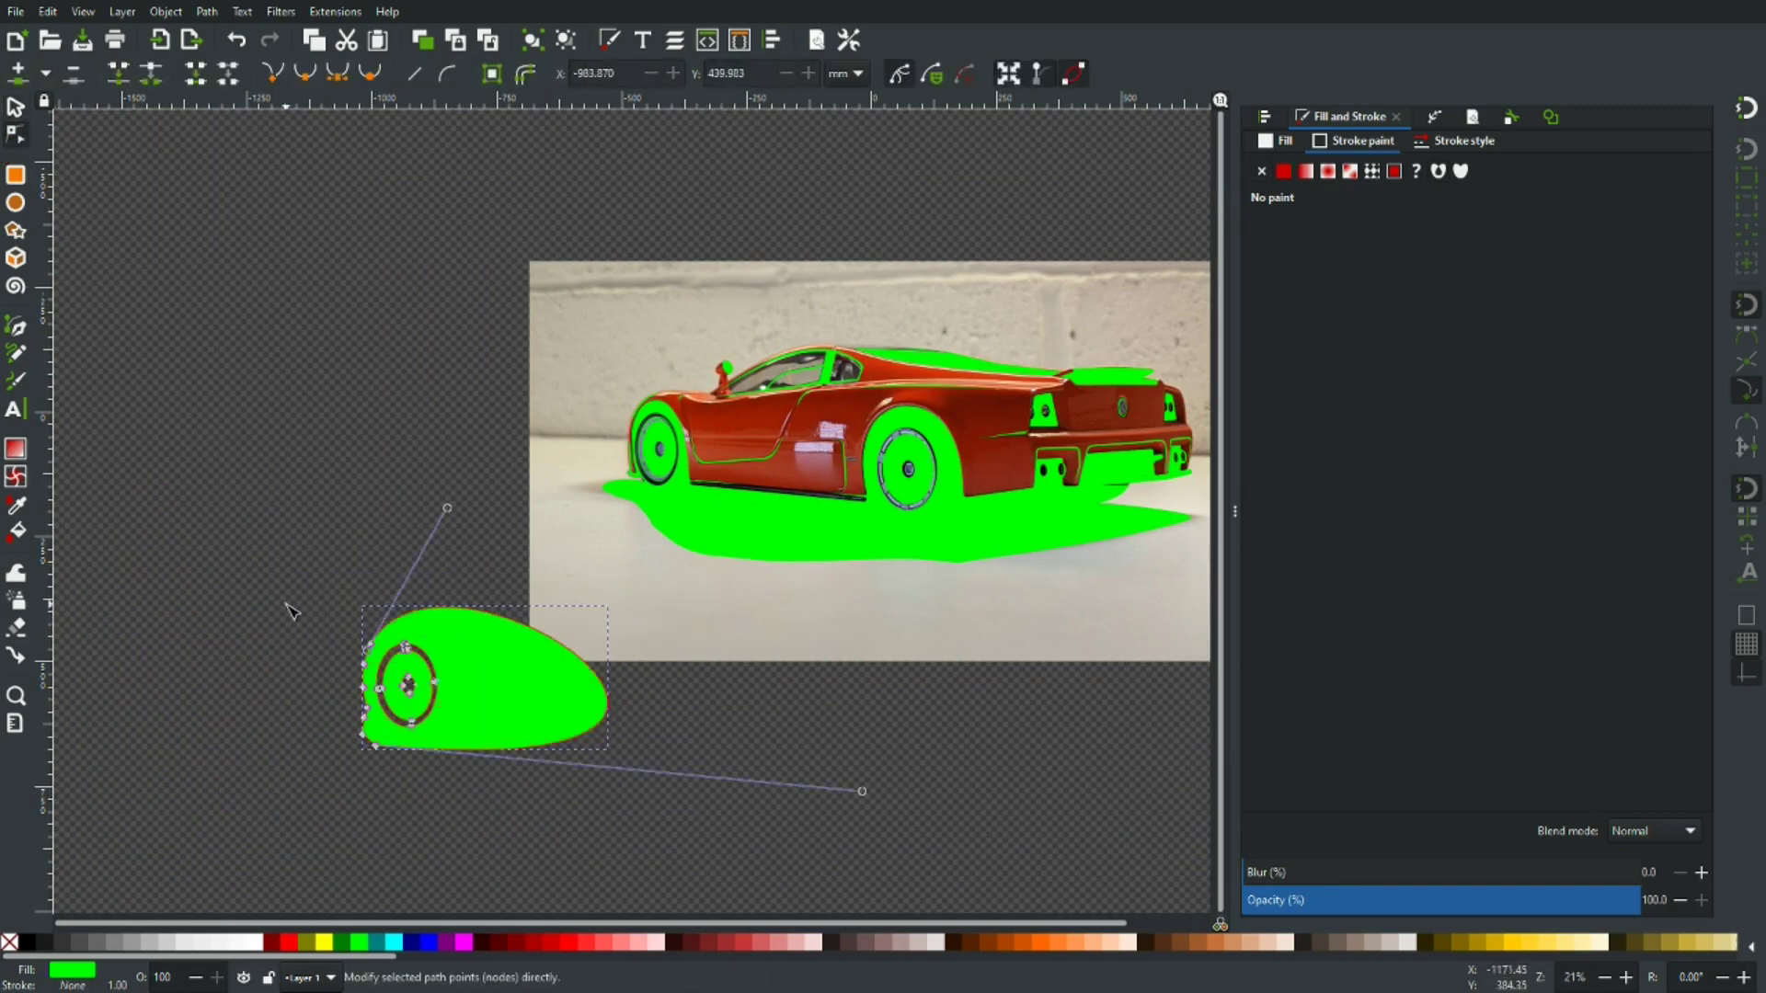
pyautogui.moveTo(380, 747); pyautogui.dragTo(378, 749)
pyautogui.press('Delete')
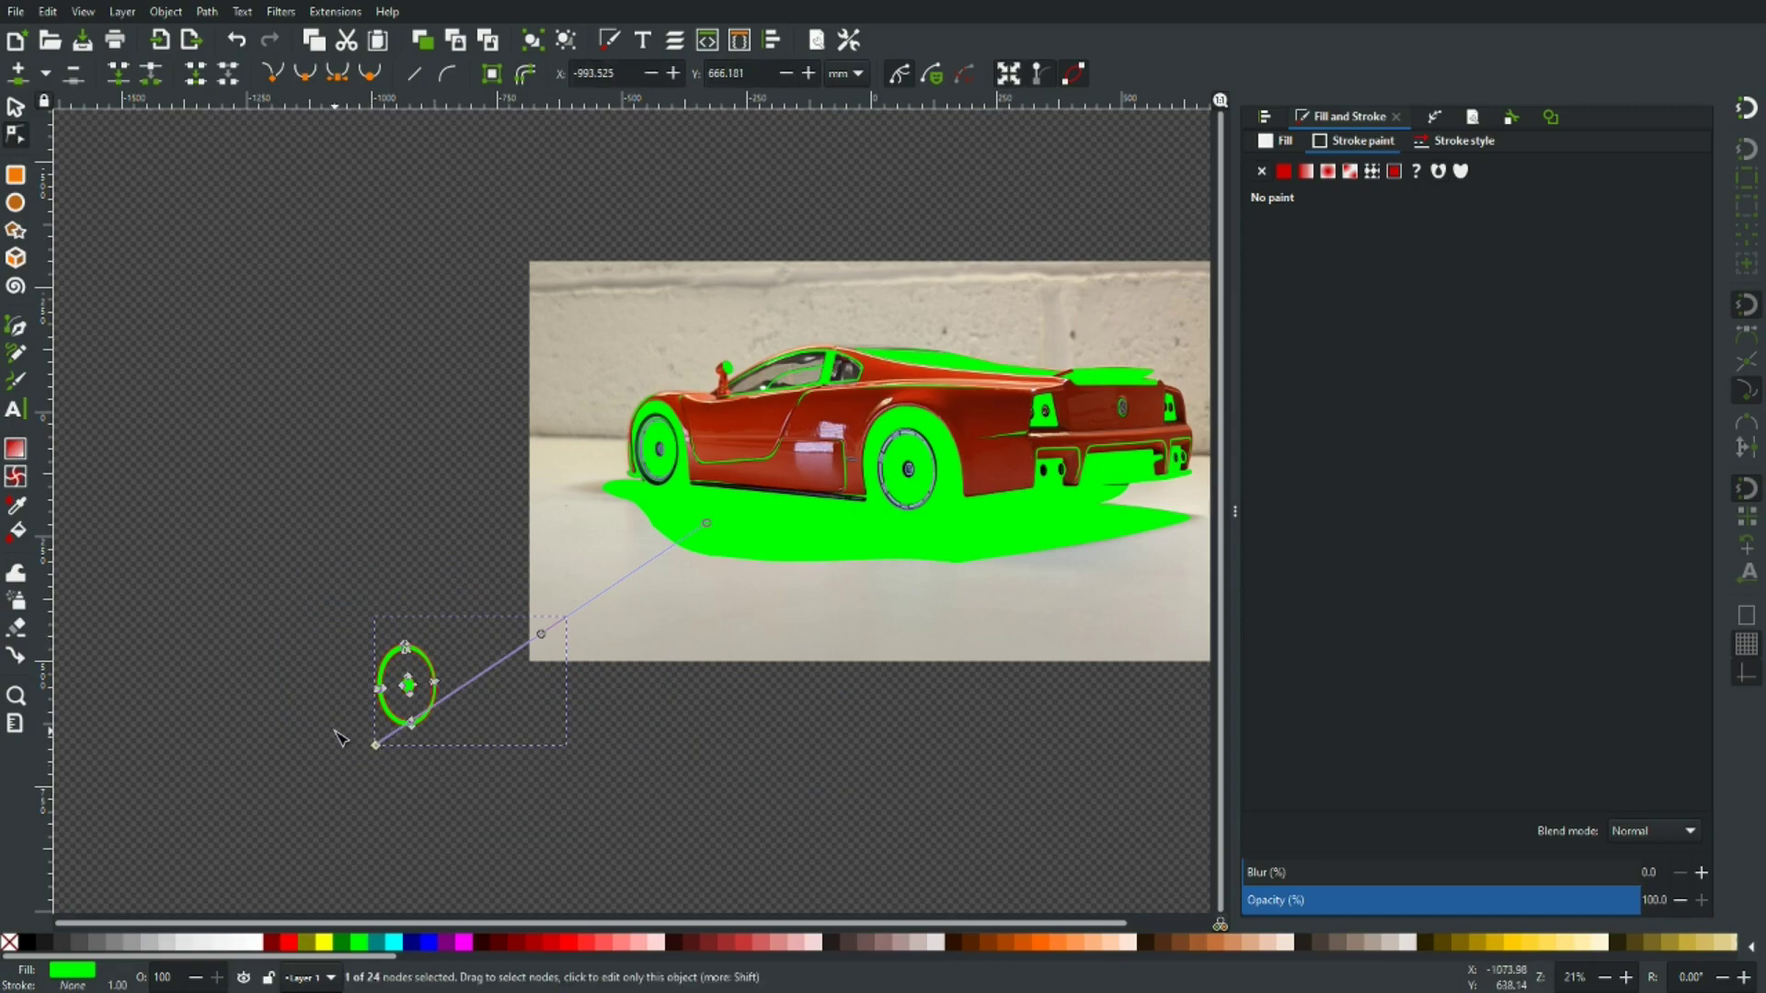
pyautogui.scroll(3, 391, 716)
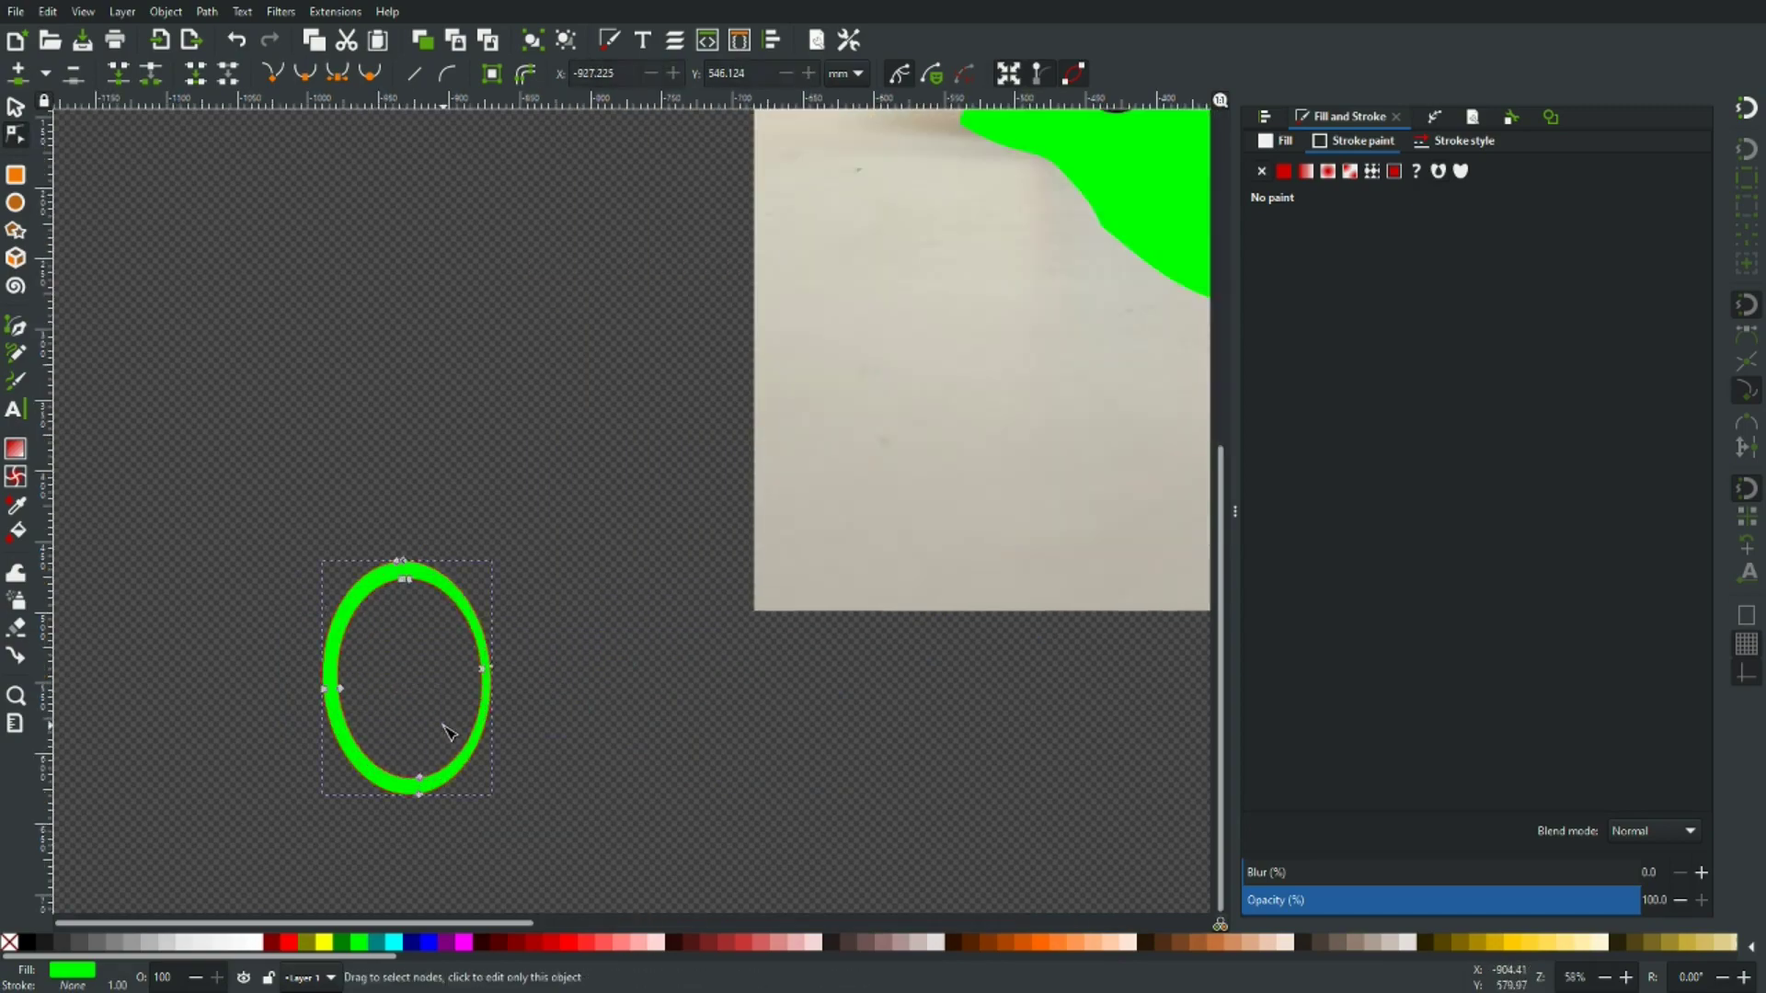
# Fill the isolated ring blue, place it over the rear wheel and enlarge it to about 138 by 191 mm.
pyautogui.scroll(-4, 445, 729)
pyautogui.click(428, 942)
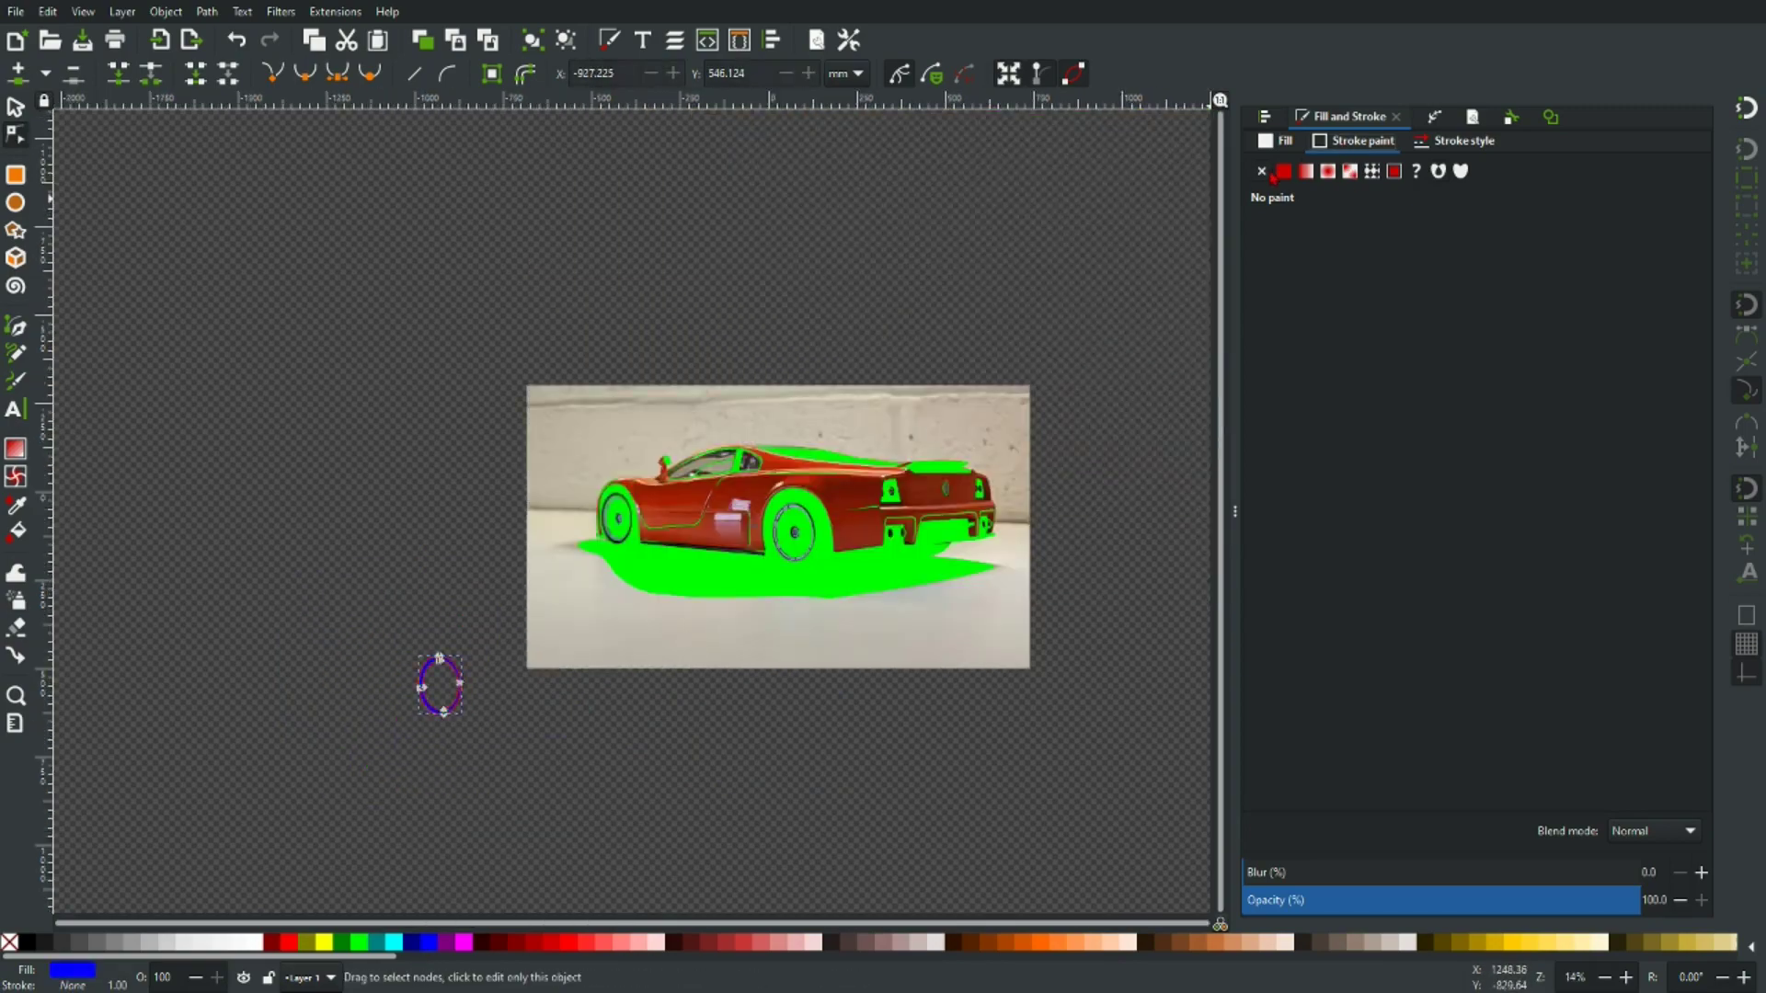
pyautogui.click(15, 109)
pyautogui.moveTo(440, 686); pyautogui.dragTo(791, 522)
pyautogui.scroll(5, 790, 511)
pyautogui.moveTo(905, 400); pyautogui.dragTo(940, 350)
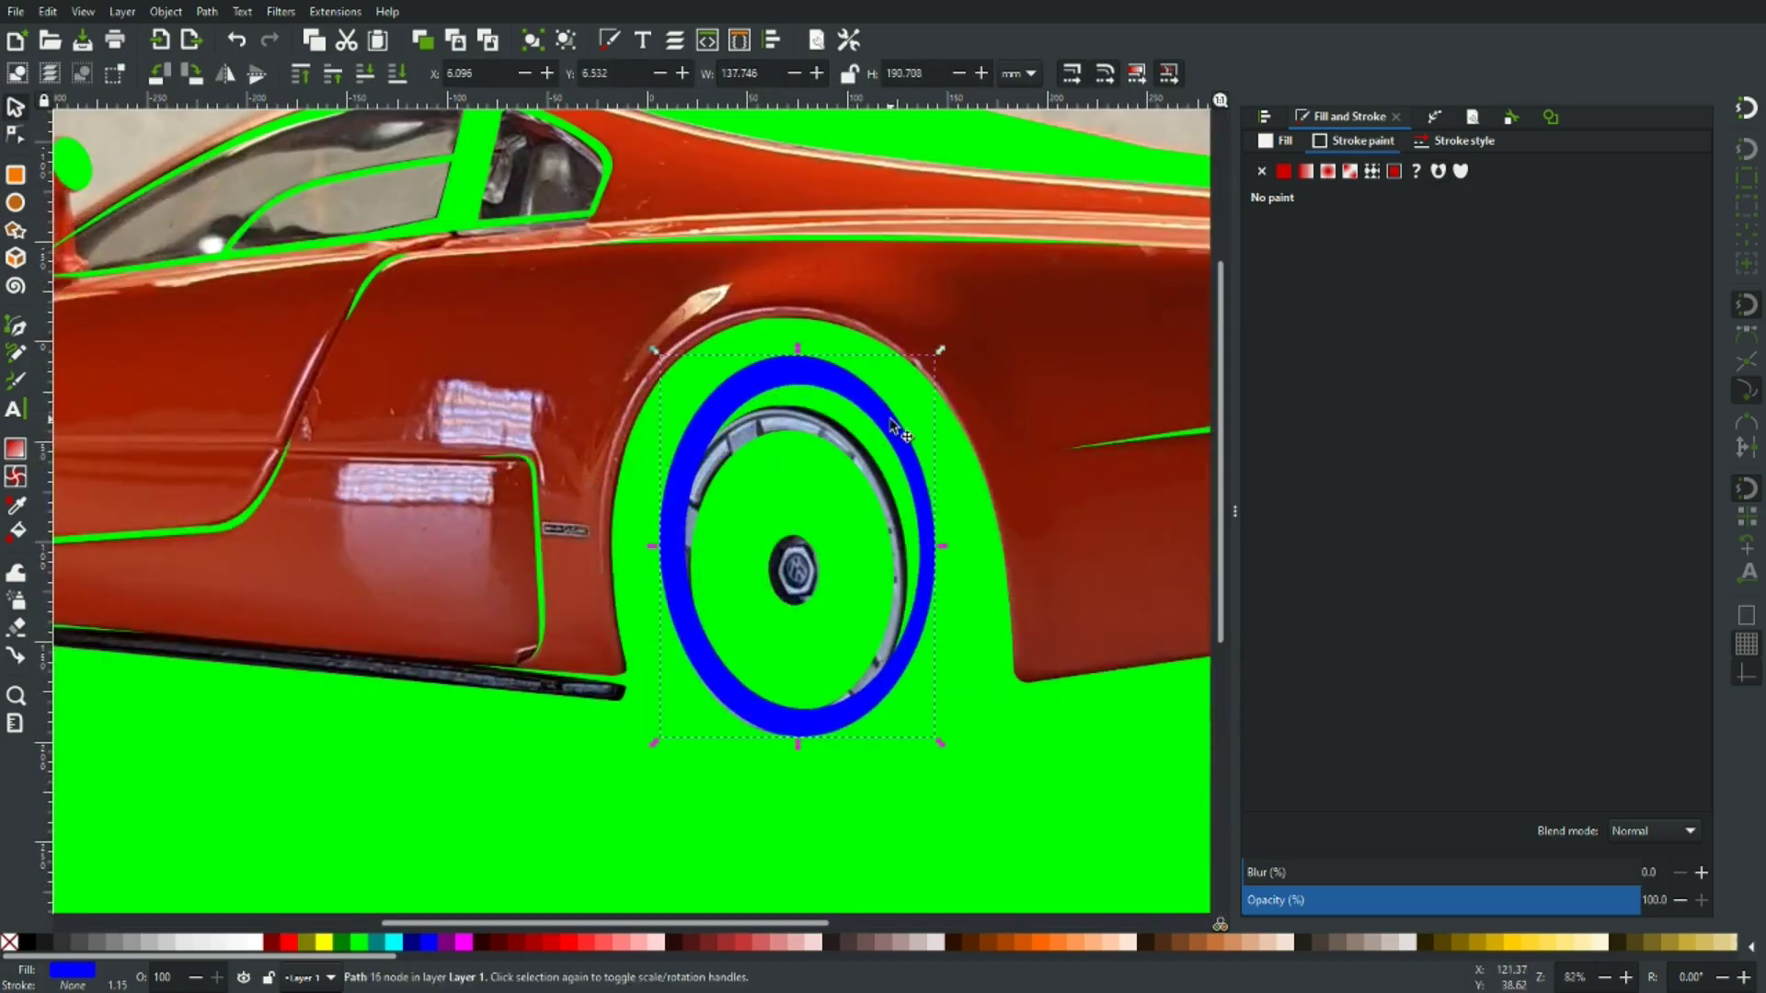
# Resize the blue ring to about 148 by 205 mm and centre it around the rear wheel's rim as the tyre outline.
pyautogui.moveTo(901, 430)
pyautogui.mouseDown()
pyautogui.moveTo(859, 464)
pyautogui.moveTo(879, 457)
pyautogui.mouseUp()
pyautogui.moveTo(920, 376); pyautogui.dragTo(947, 339)
pyautogui.moveTo(905, 428); pyautogui.dragTo(888, 460)
pyautogui.scroll(-2, 835, 491)
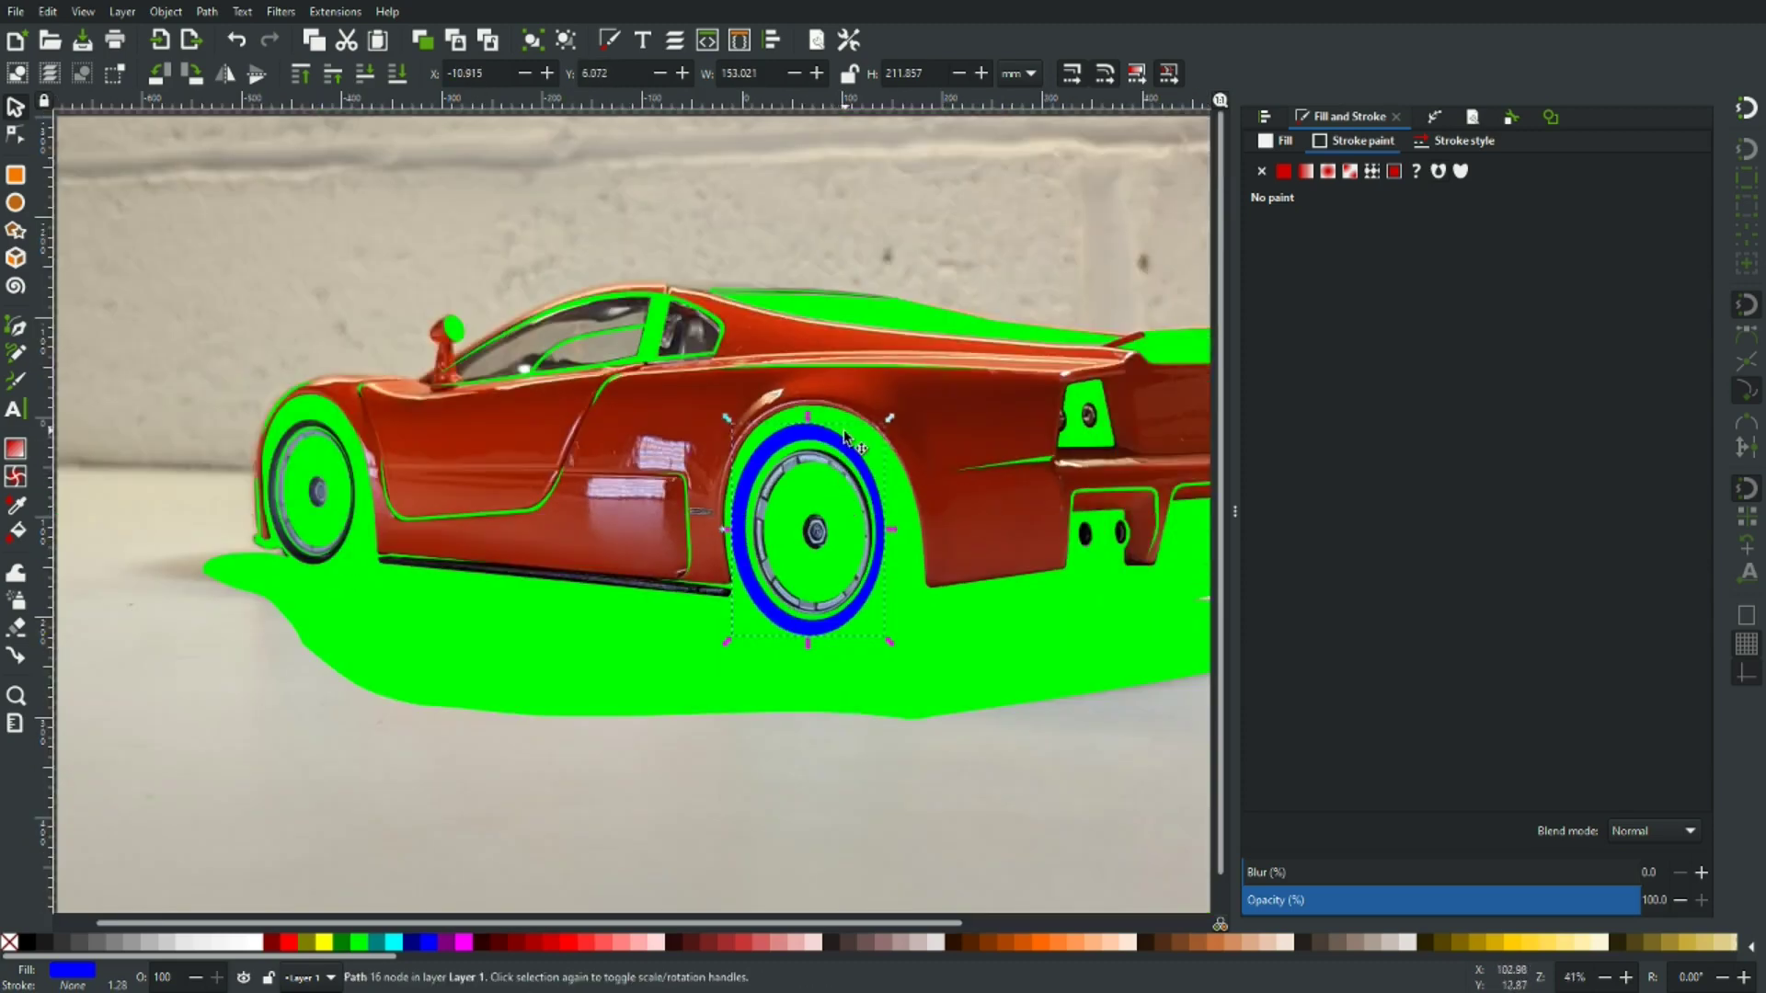
pyautogui.moveTo(839, 444)
pyautogui.mouseDown()
pyautogui.moveTo(886, 430)
pyautogui.moveTo(847, 445)
pyautogui.mouseUp()
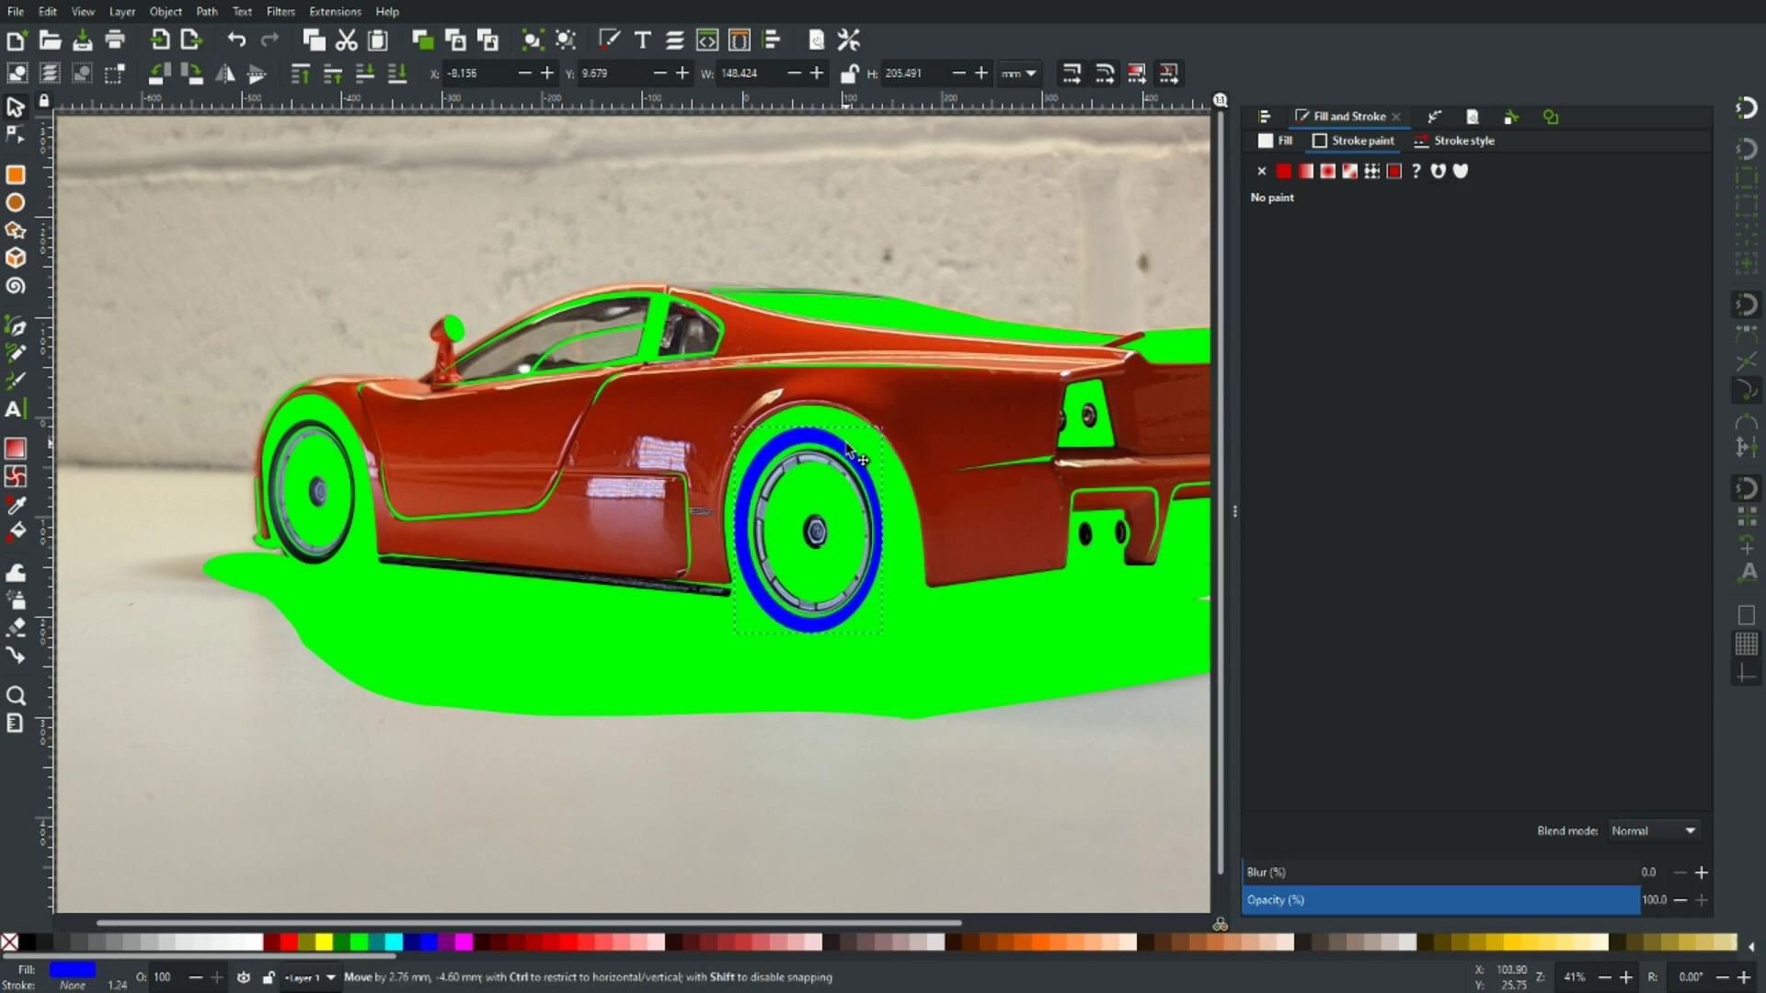
pyautogui.moveTo(850, 449); pyautogui.dragTo(850, 451)
# Subtract the blue ring from the green rear wheel and bumper shape.
pyautogui.keyDown('shift'); pyautogui.click(911, 499); pyautogui.keyUp('shift')
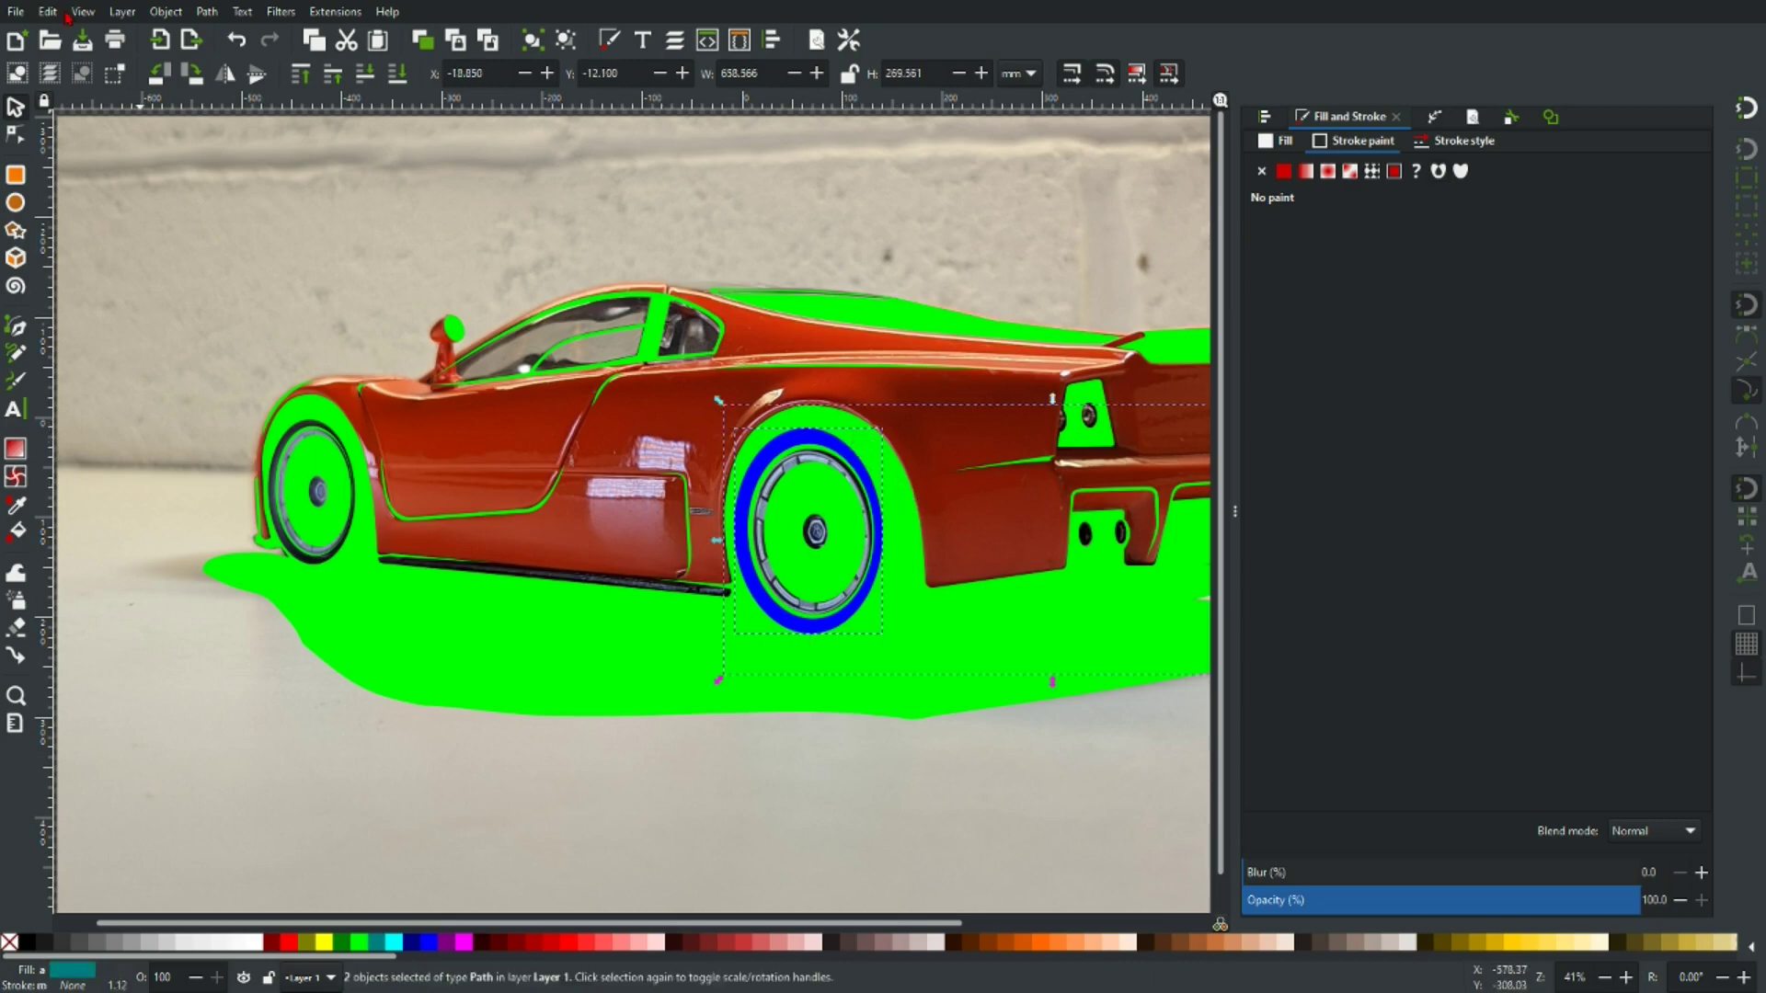
pyautogui.click(207, 11)
pyautogui.click(232, 137)
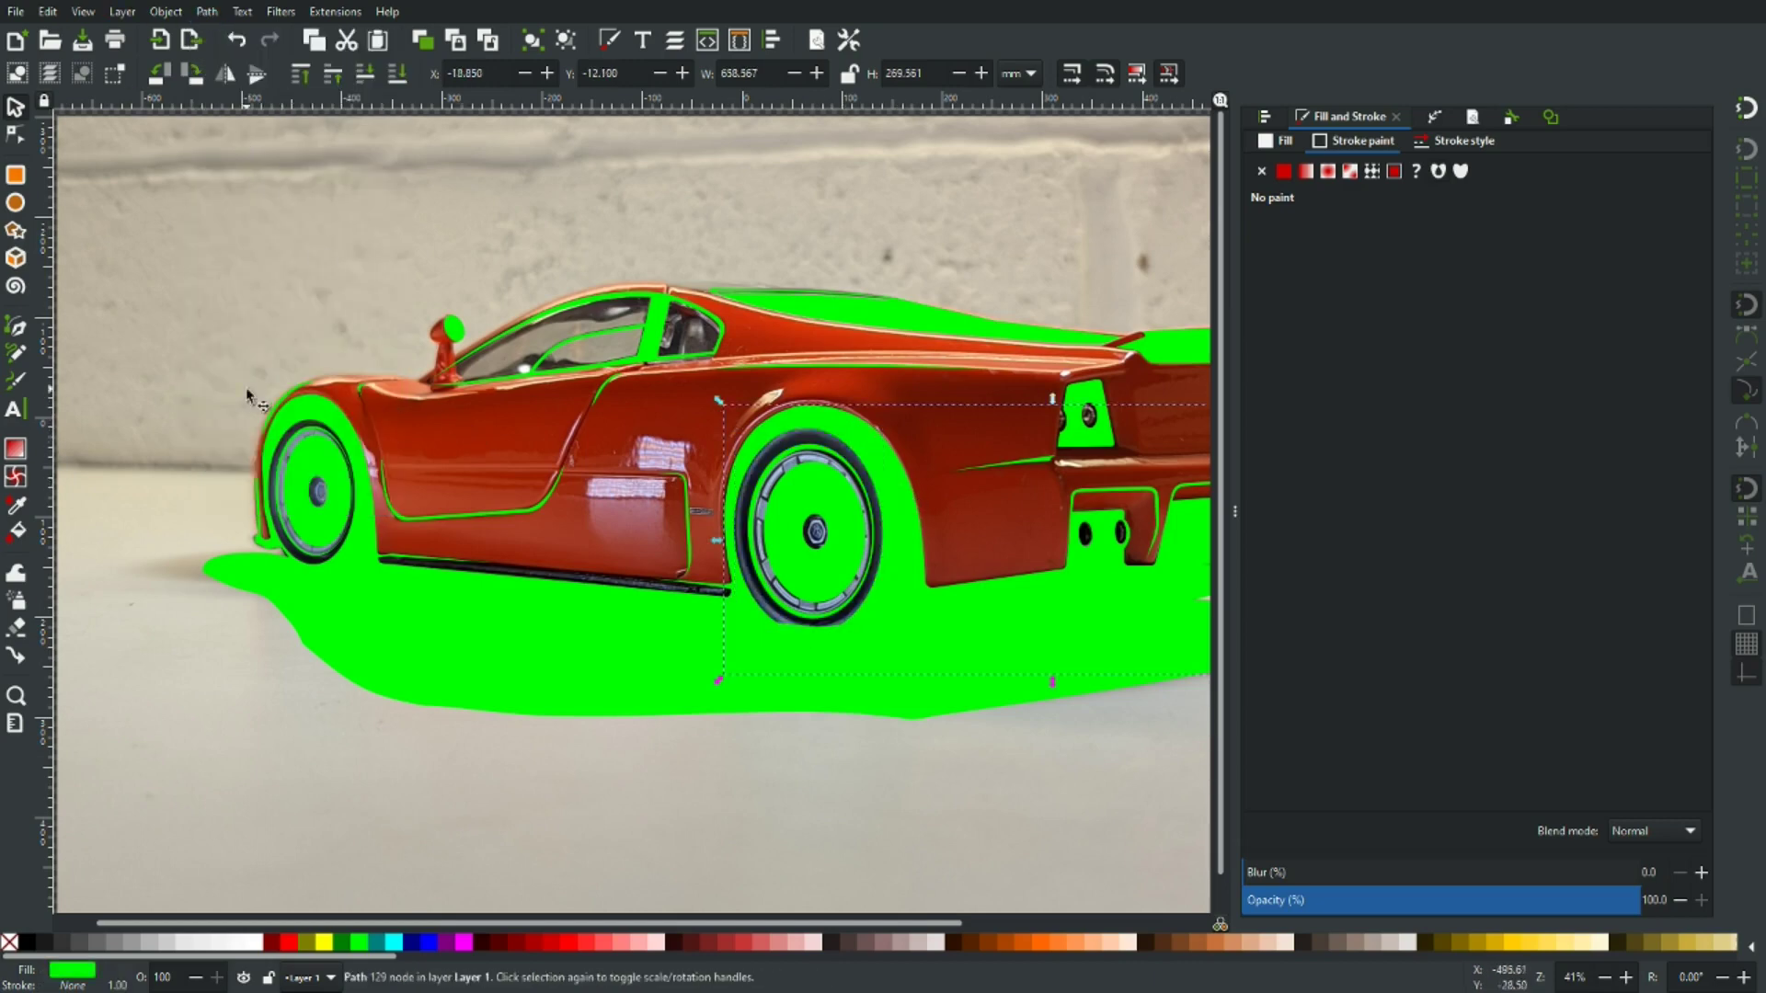
# Lower the shadow shape's upper-edge node beneath the rear wheel to clear the tyre ring cutout.
pyautogui.click(15, 134)
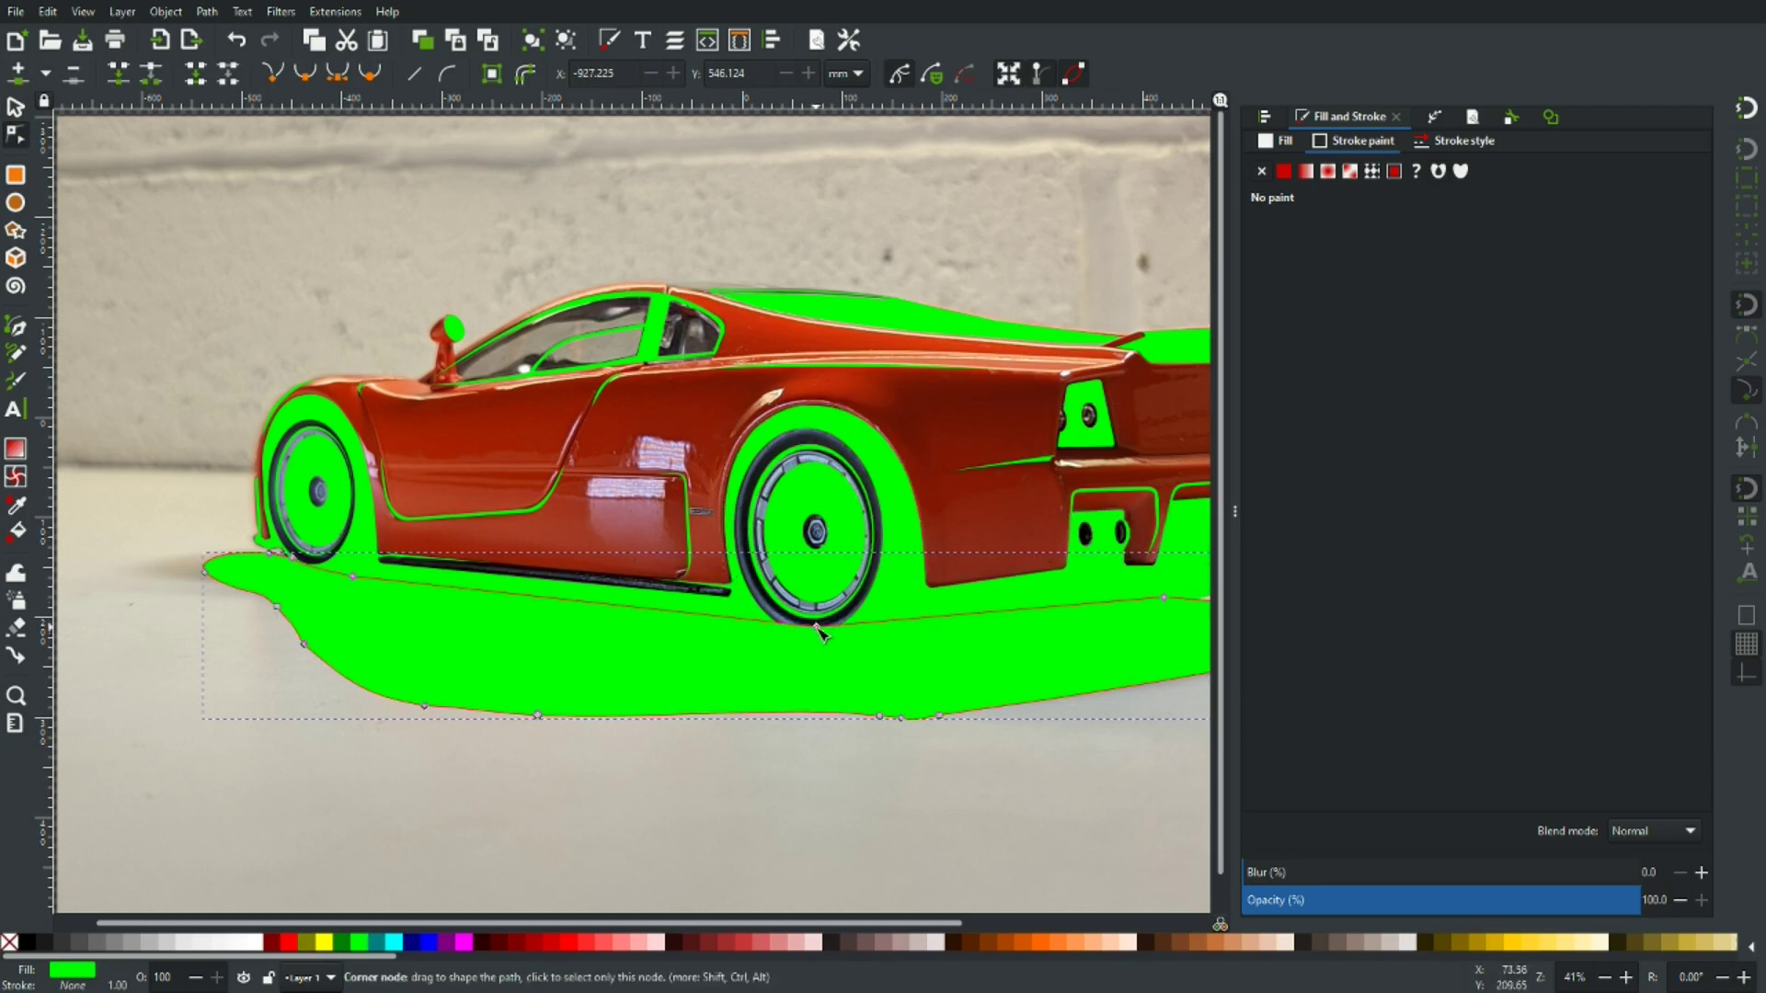
pyautogui.moveTo(817, 628); pyautogui.dragTo(820, 639)
pyautogui.click(672, 622)
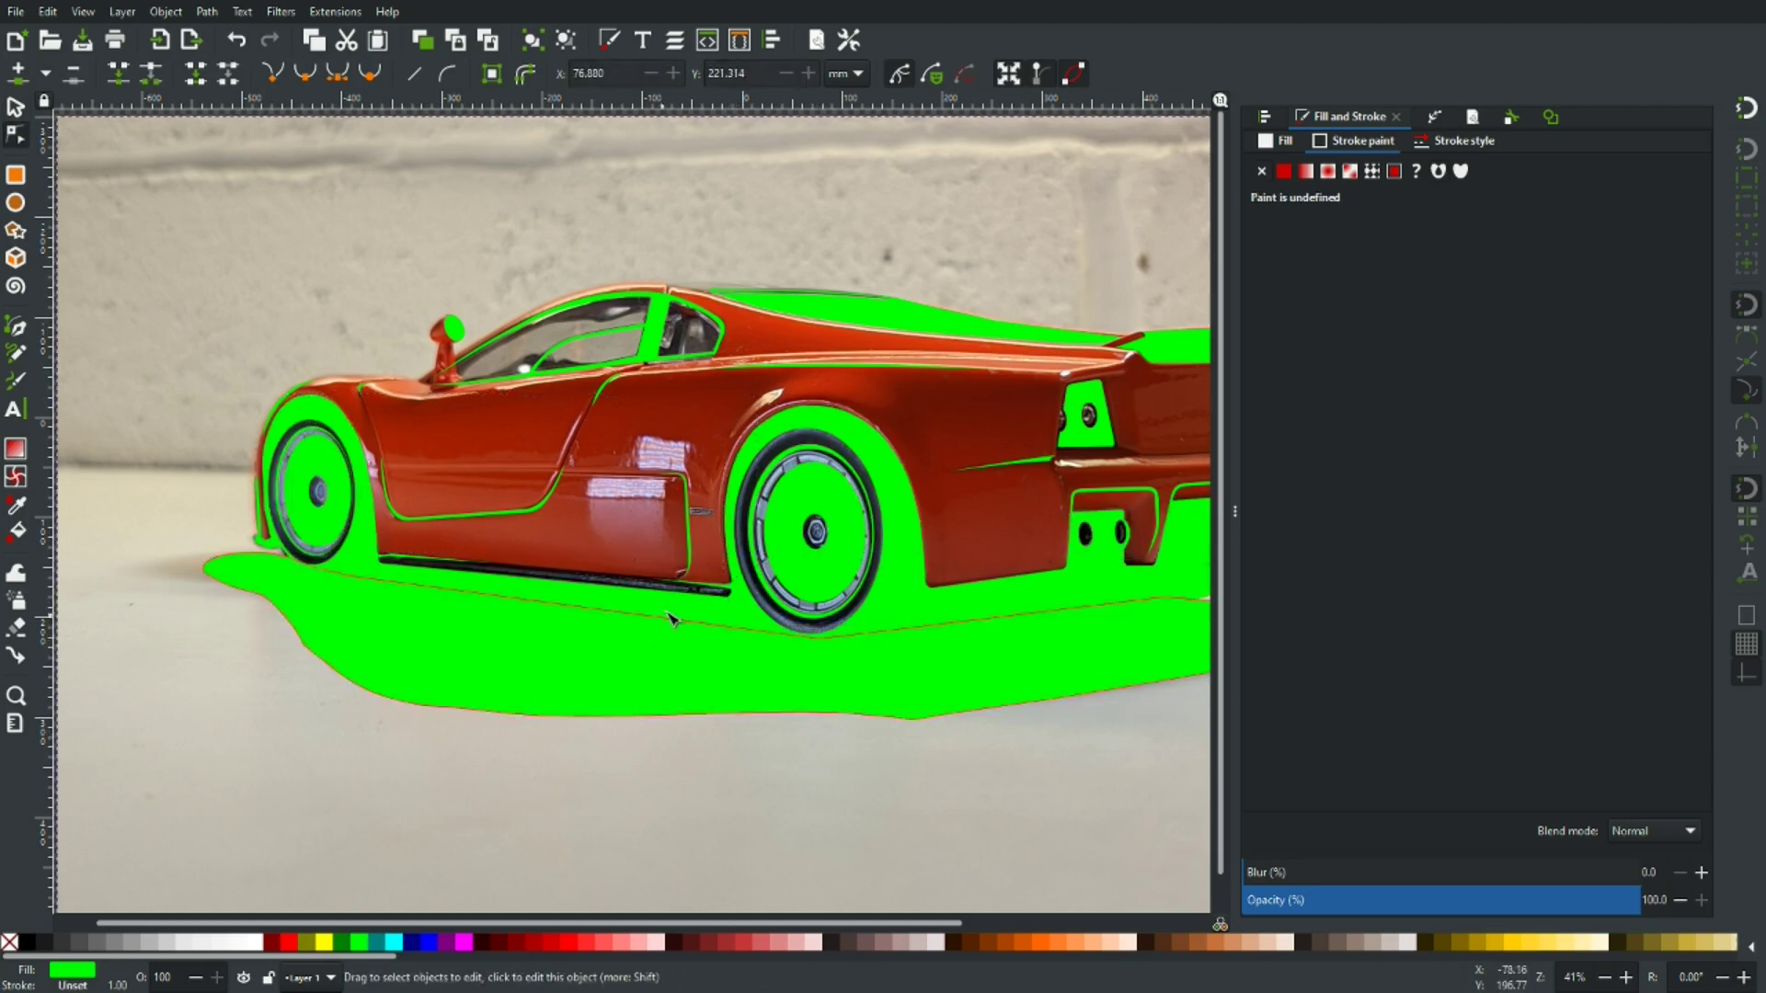
# Move the photo away from the artwork to check the rear wheel's tyre ring cutout.
pyautogui.scroll(-3, 669, 600)
pyautogui.click(13, 112)
pyautogui.moveTo(753, 462); pyautogui.dragTo(942, 197)
pyautogui.scroll(2, 816, 519)
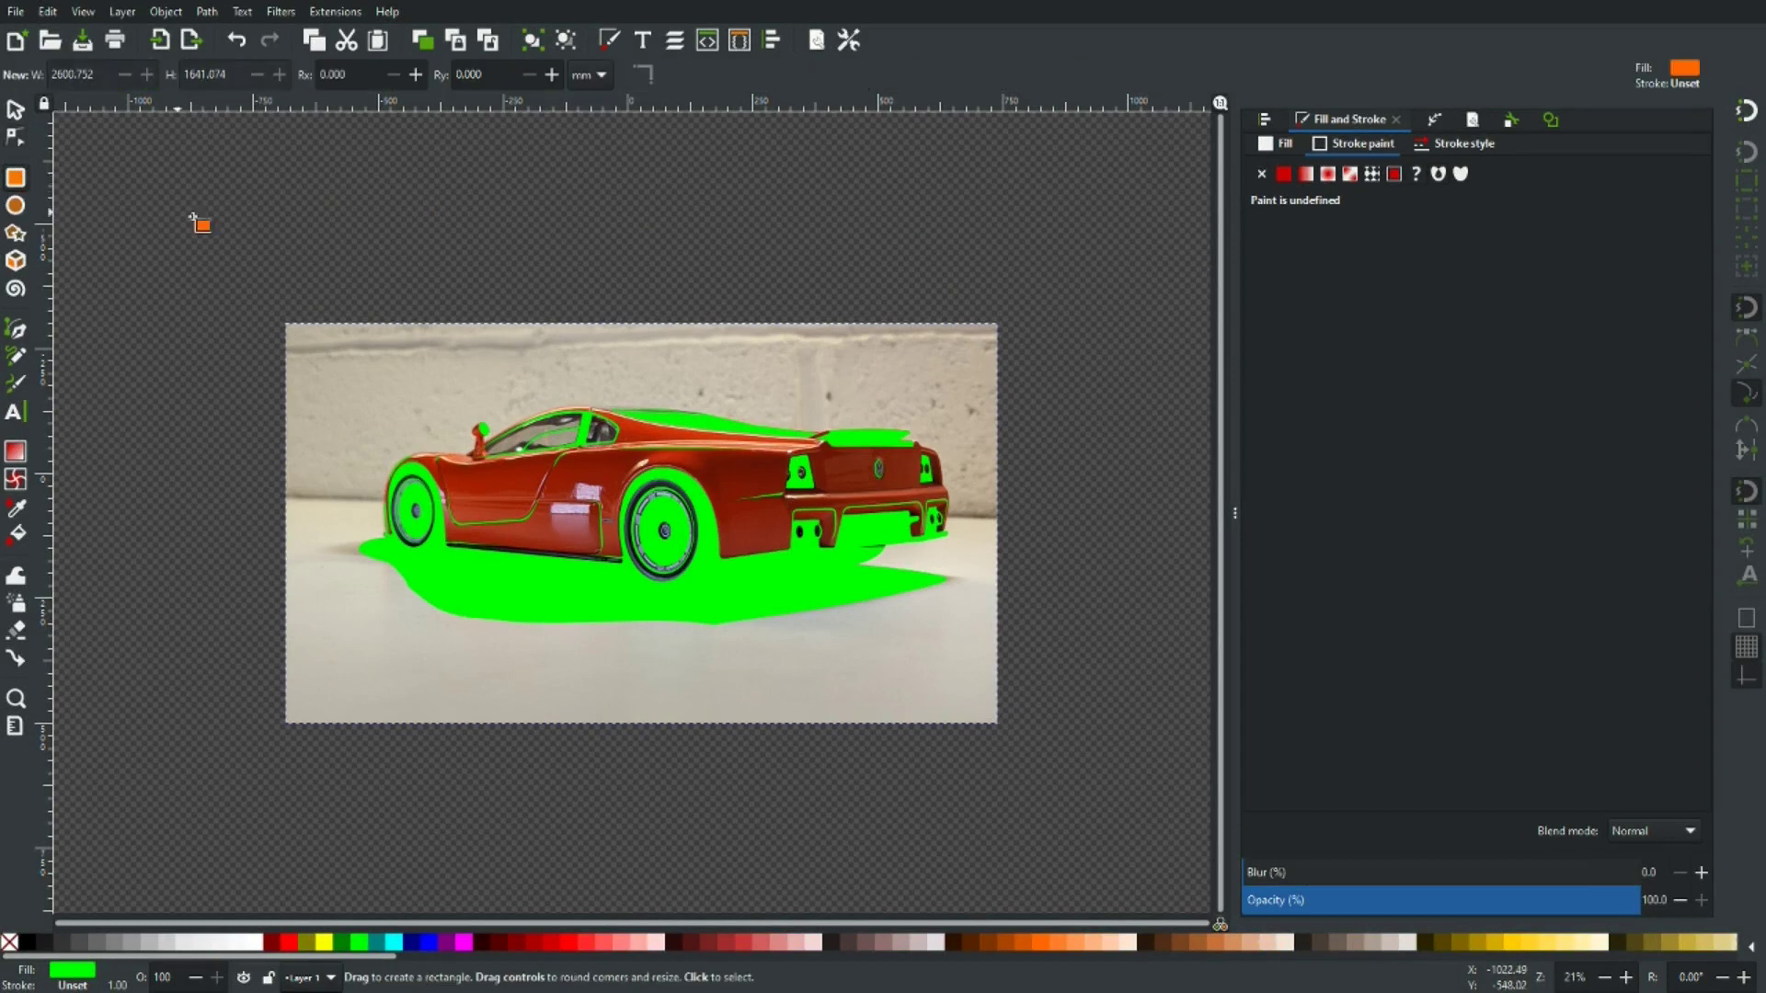
# Draw a white background rectangle of about 2135 by 1315 mm and stack it behind the green shapes but above the photo.
pyautogui.click(256, 942)
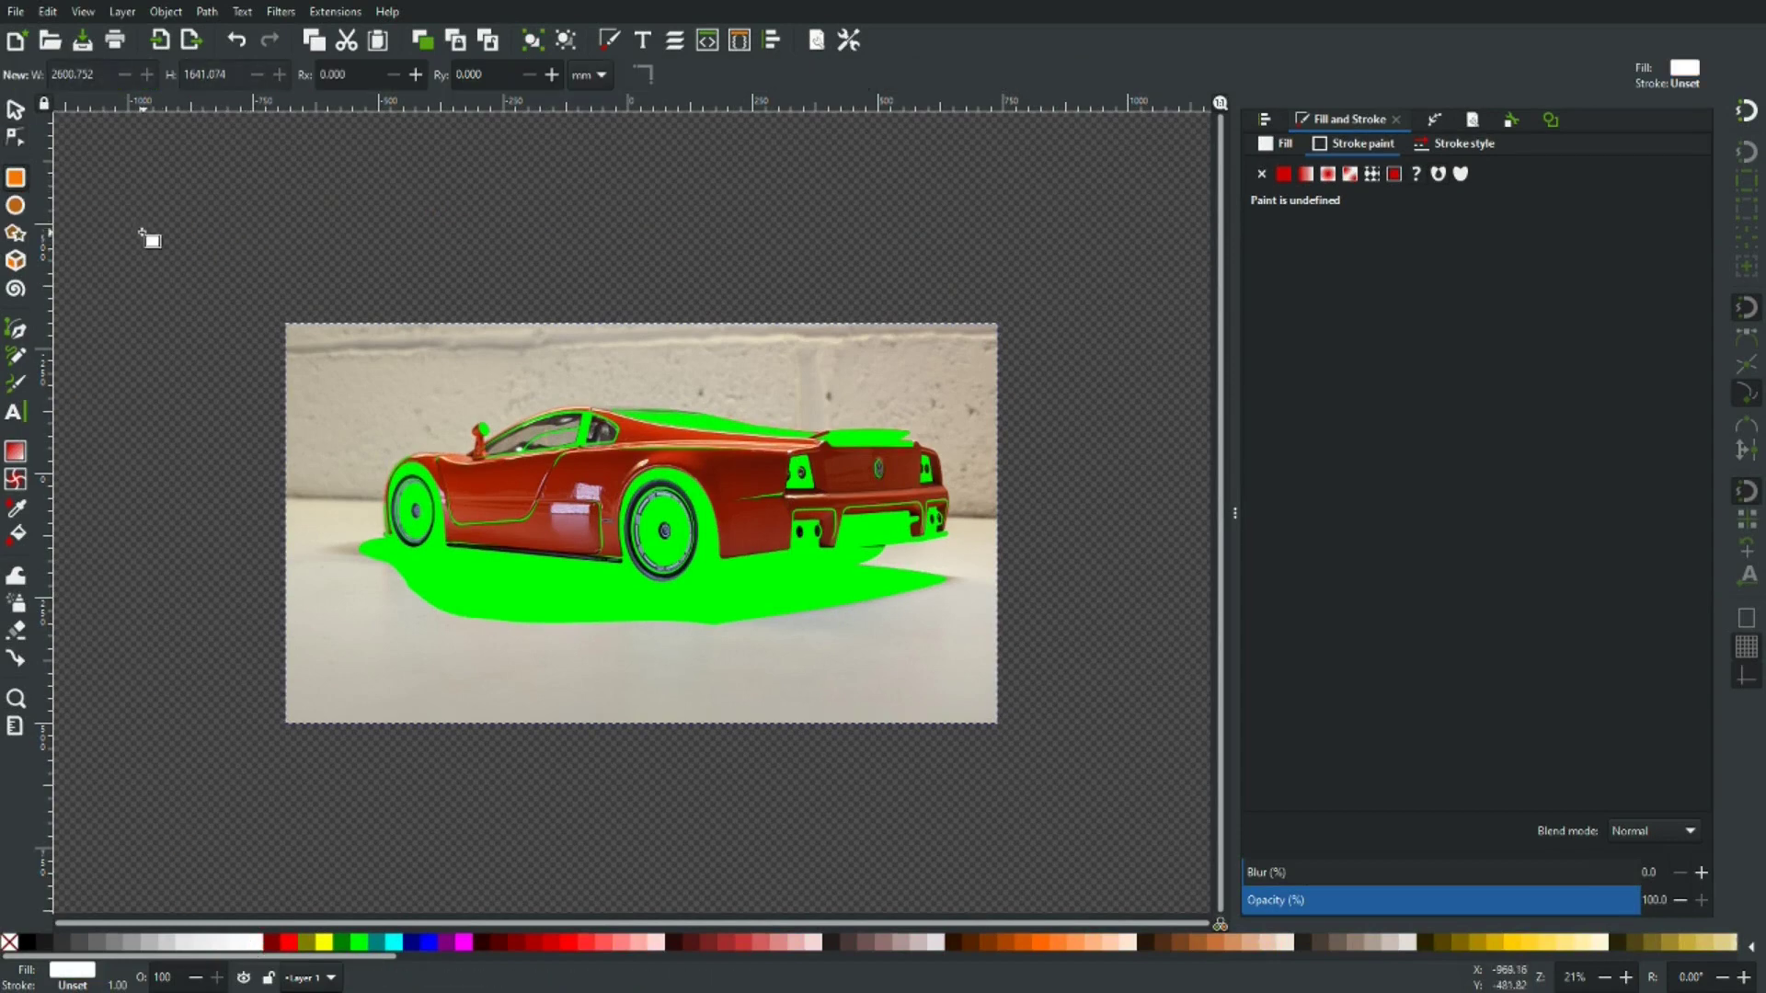
pyautogui.moveTo(126, 199); pyautogui.dragTo(1194, 856)
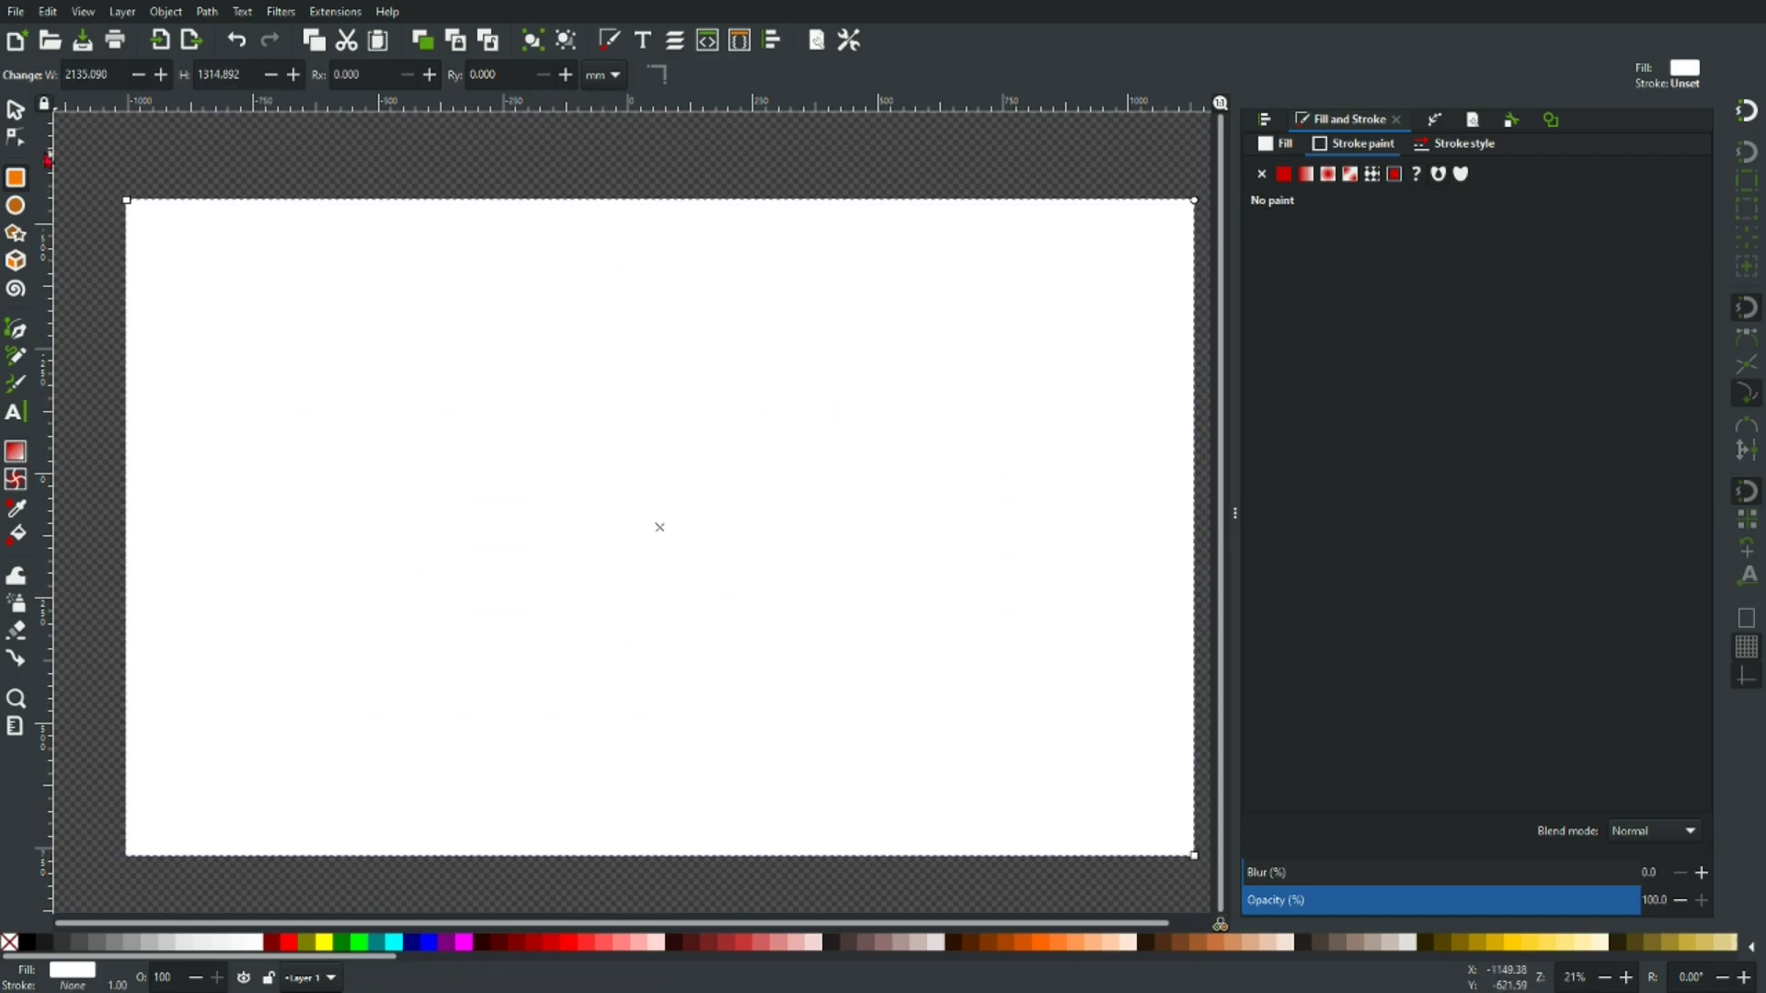
pyautogui.press('s')
pyautogui.click(398, 73)
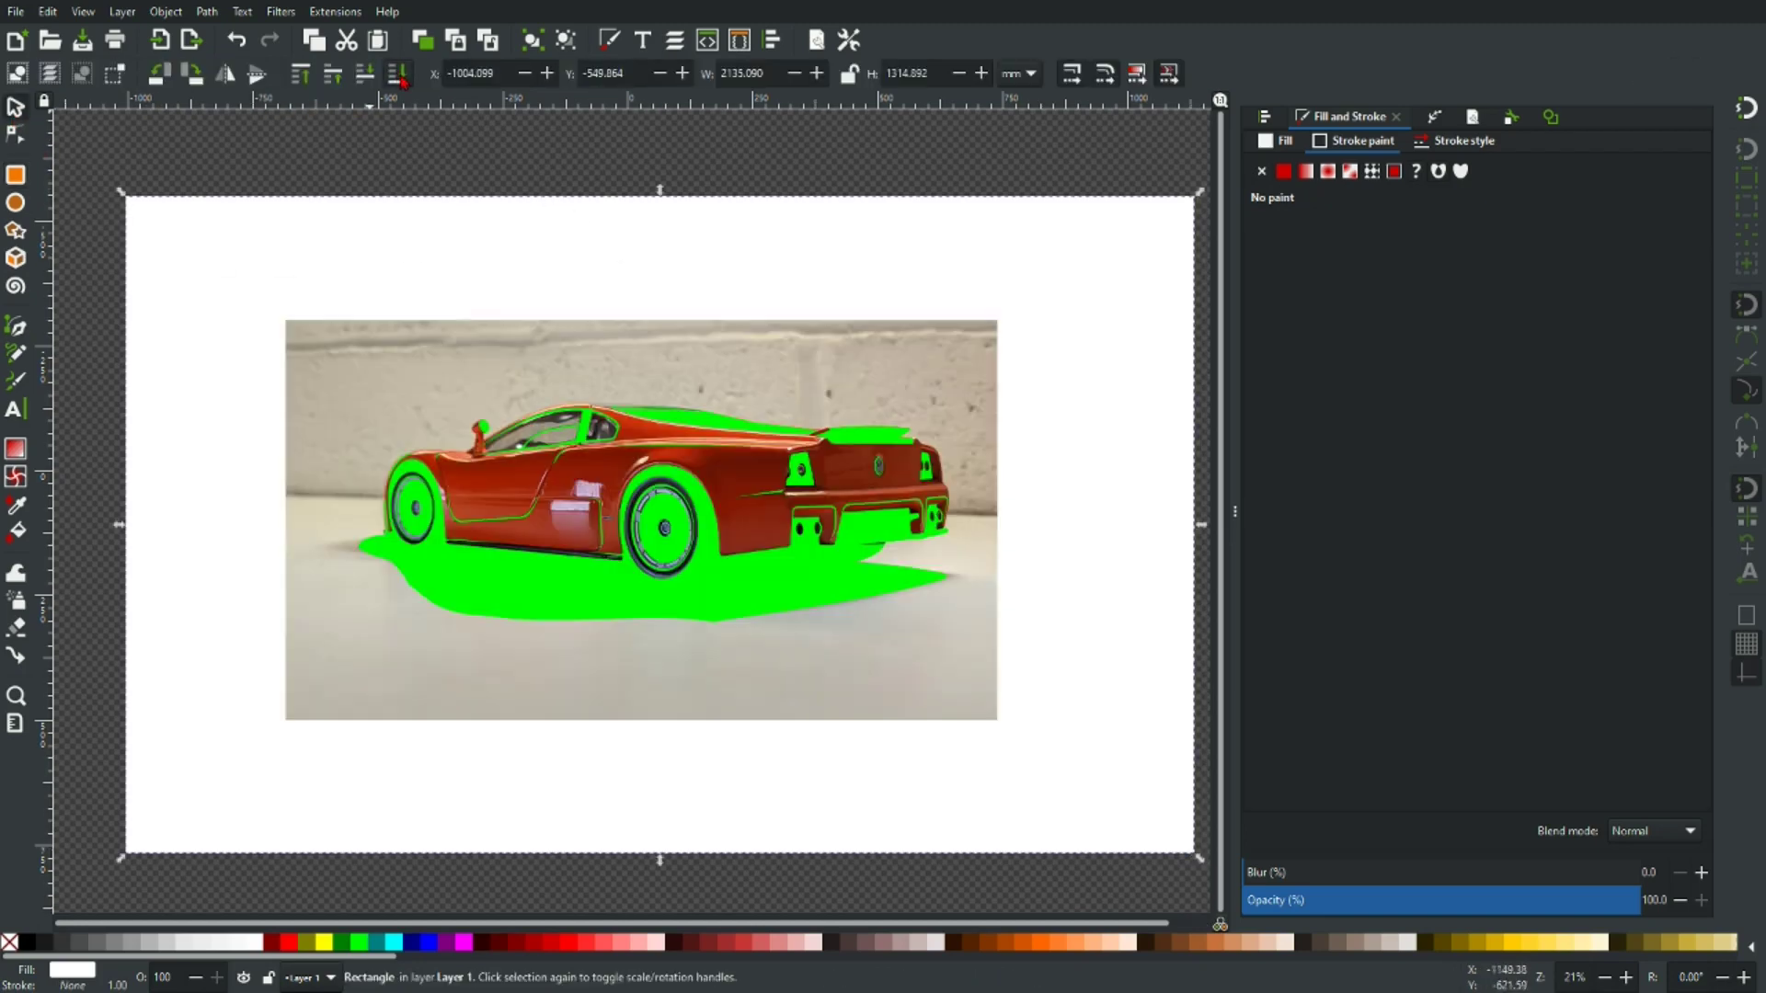
pyautogui.click(334, 77)
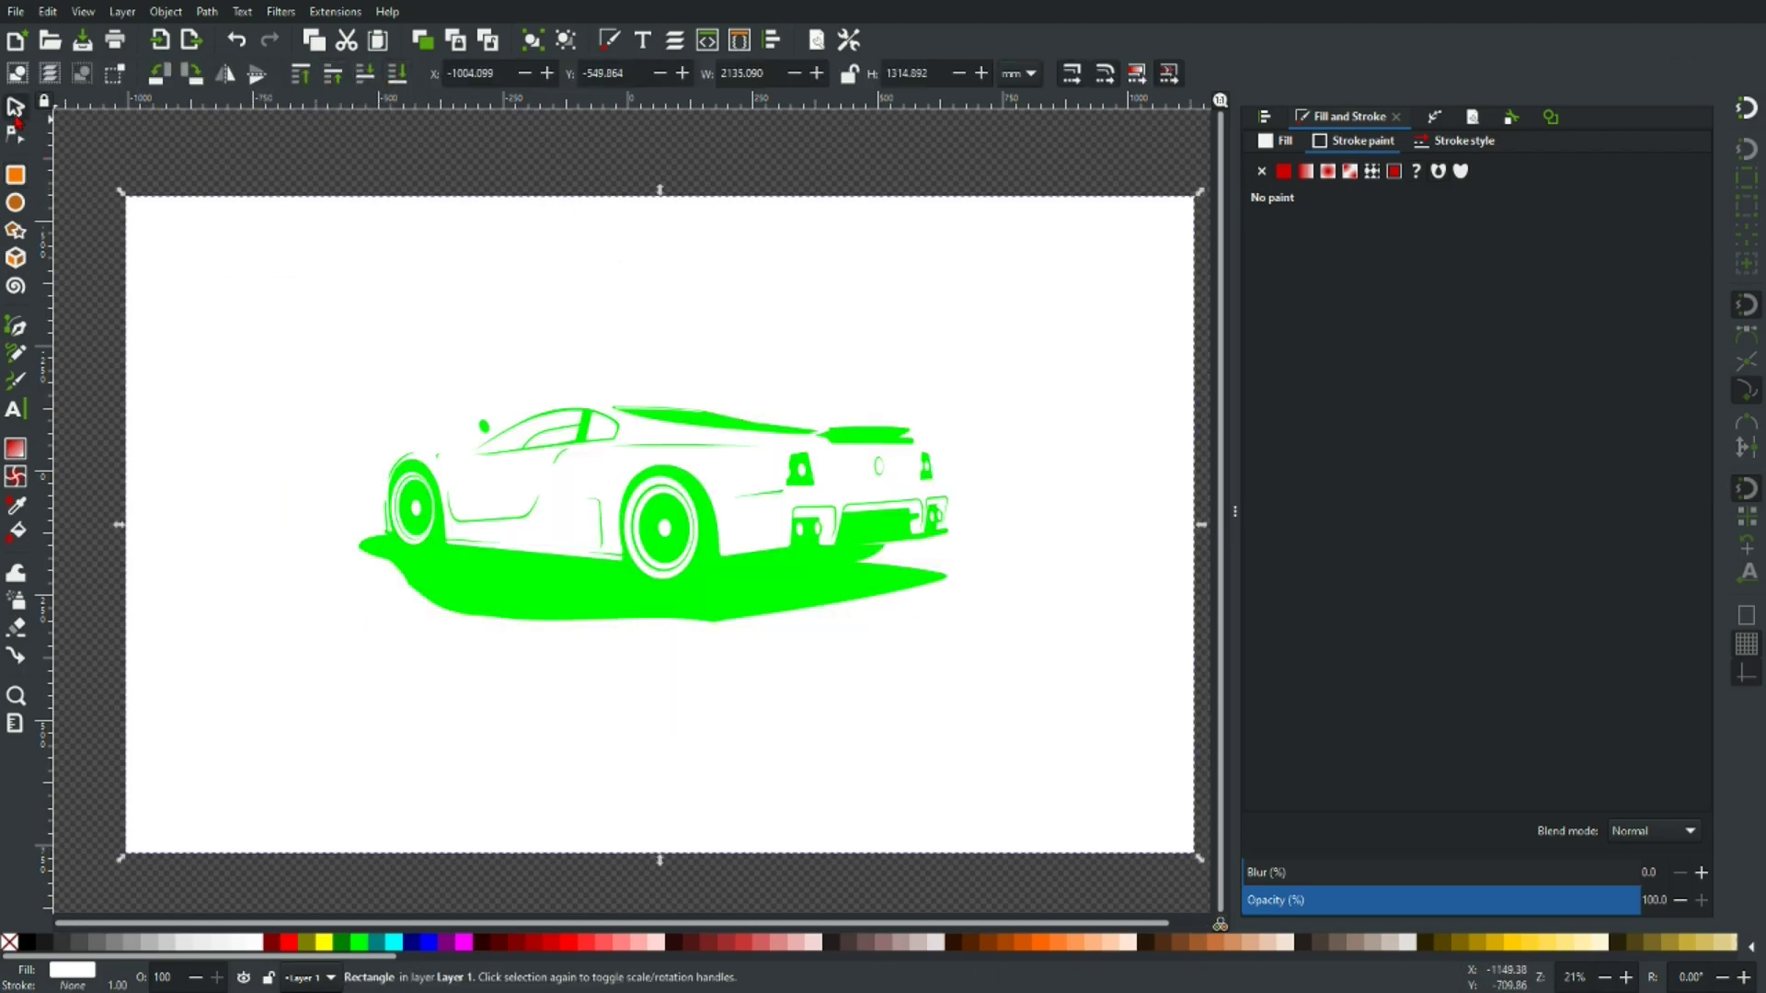
# Recolour all the green car and shadow shapes orange, and collapse the side panel to enlarge the canvas.
pyautogui.moveTo(296, 135); pyautogui.dragTo(1021, 679)
pyautogui.click(1047, 943)
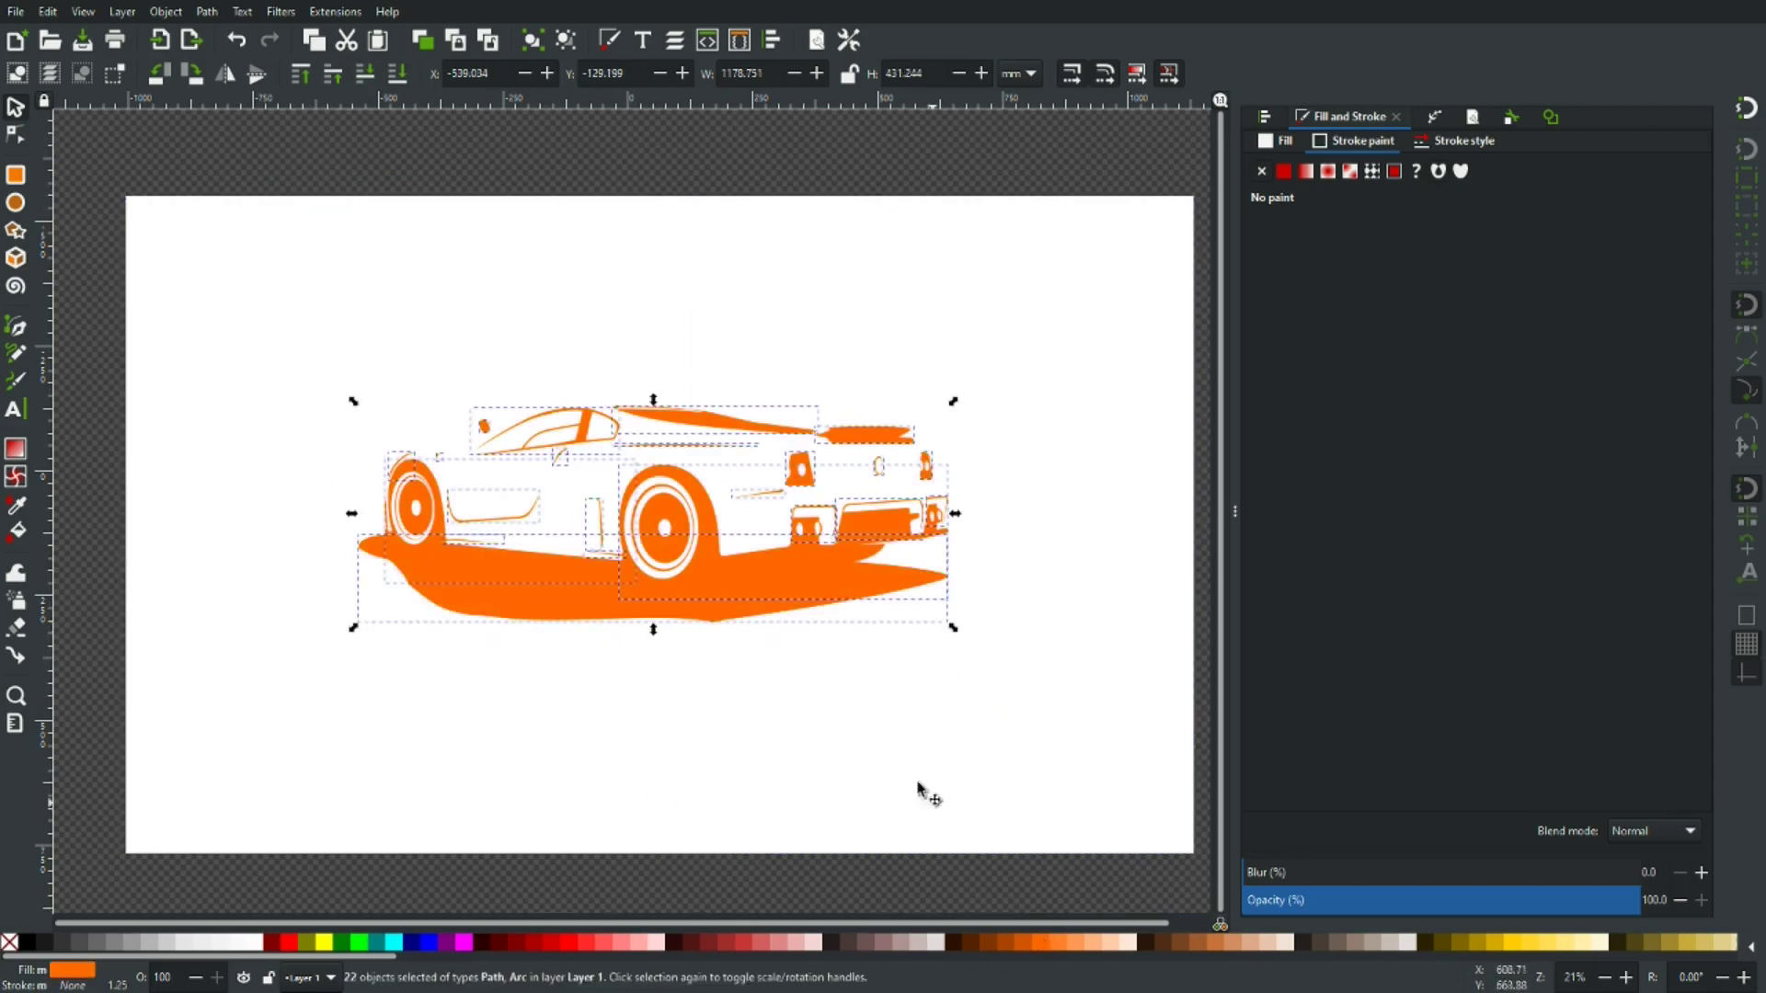
pyautogui.click(565, 180)
pyautogui.scroll(1, 727, 530)
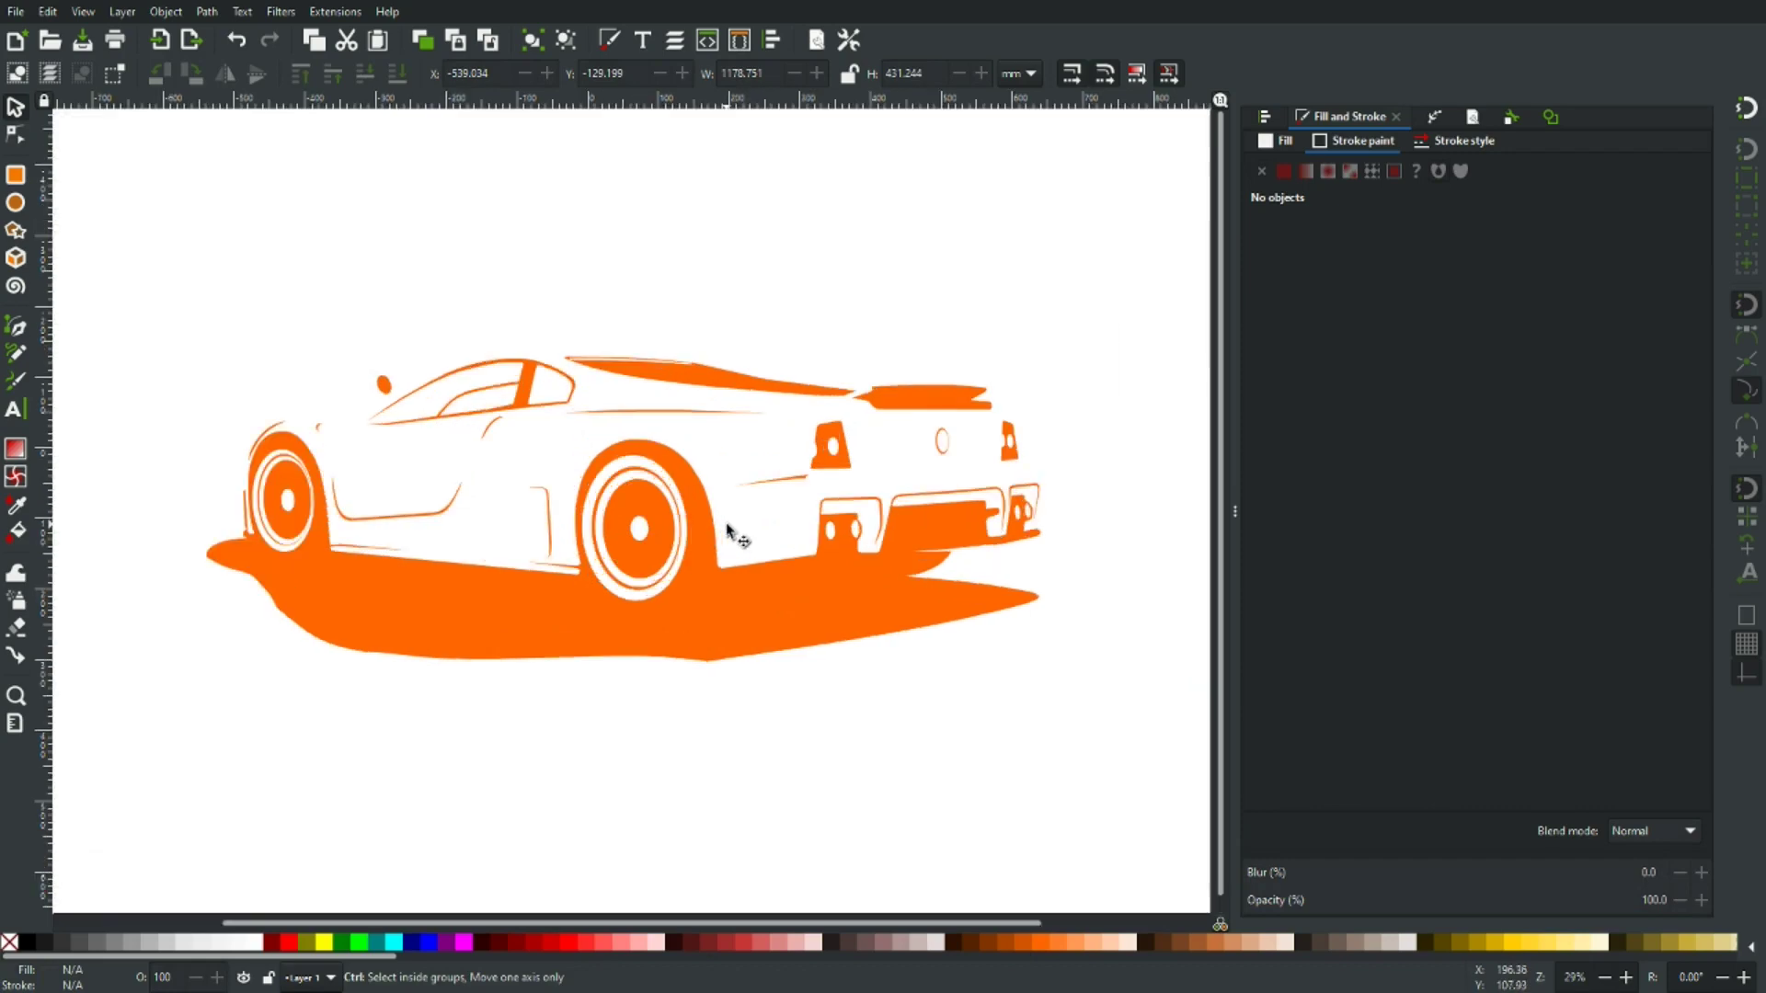
pyautogui.scroll(1, 727, 531)
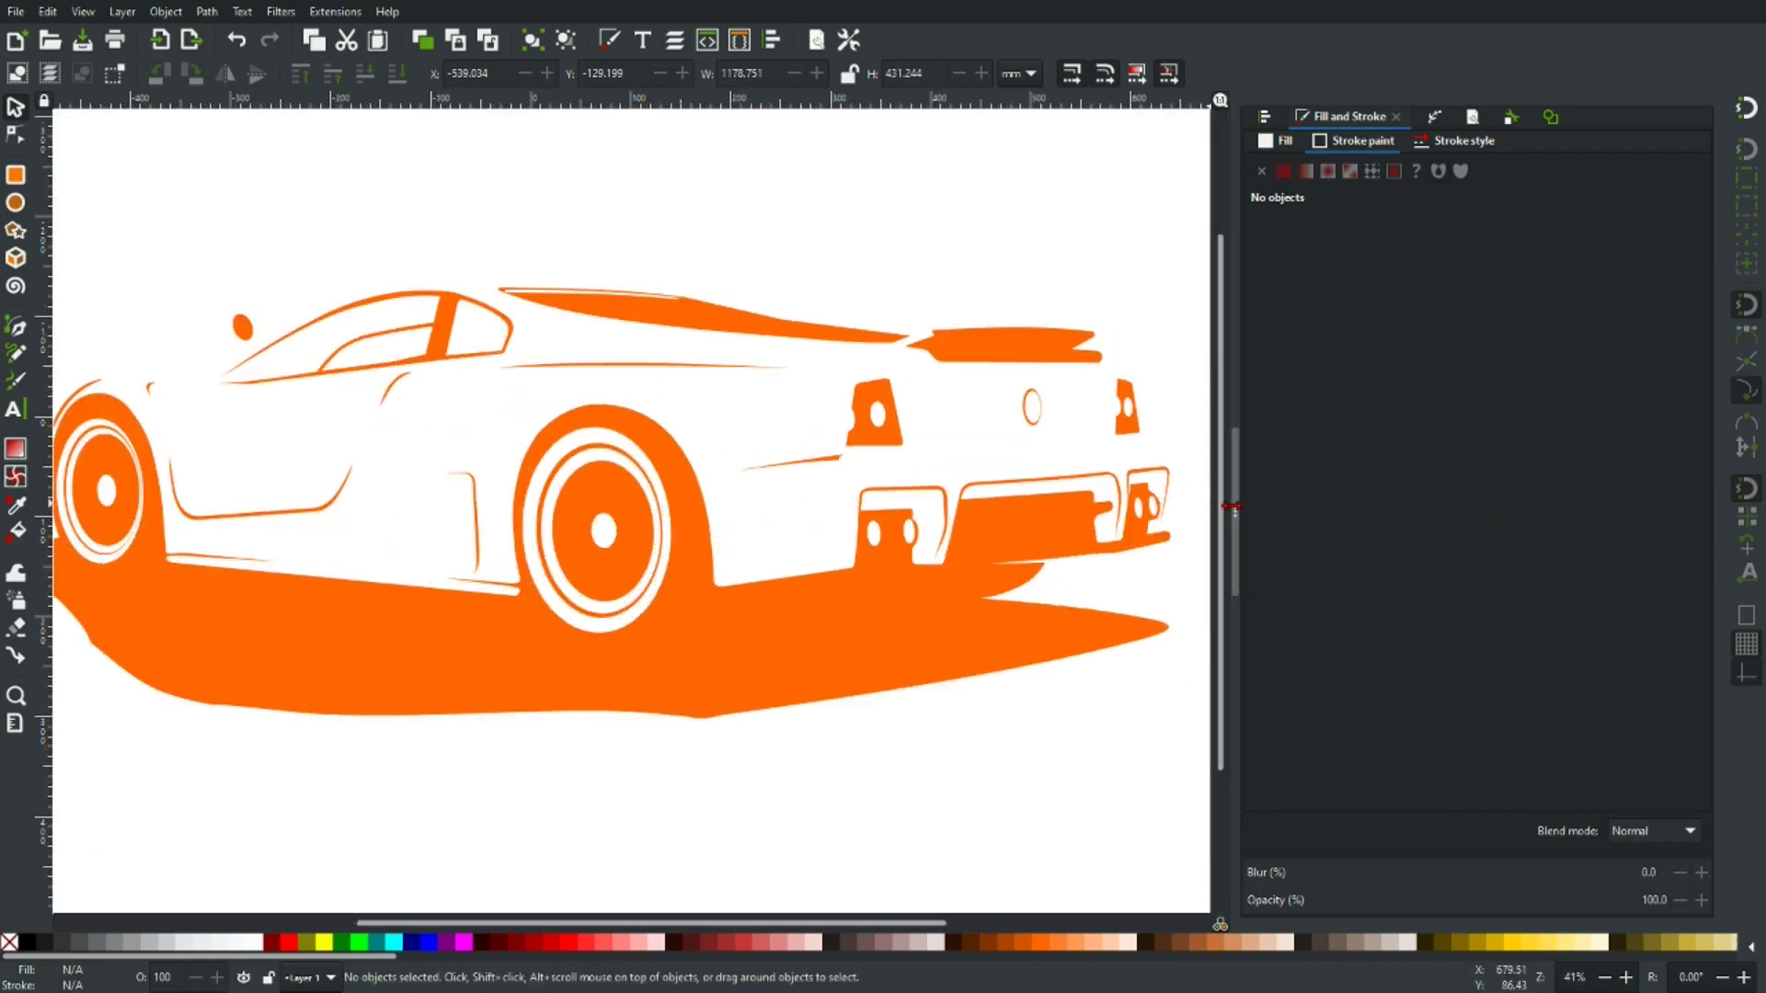
pyautogui.moveTo(1231, 507); pyautogui.dragTo(1629, 477)
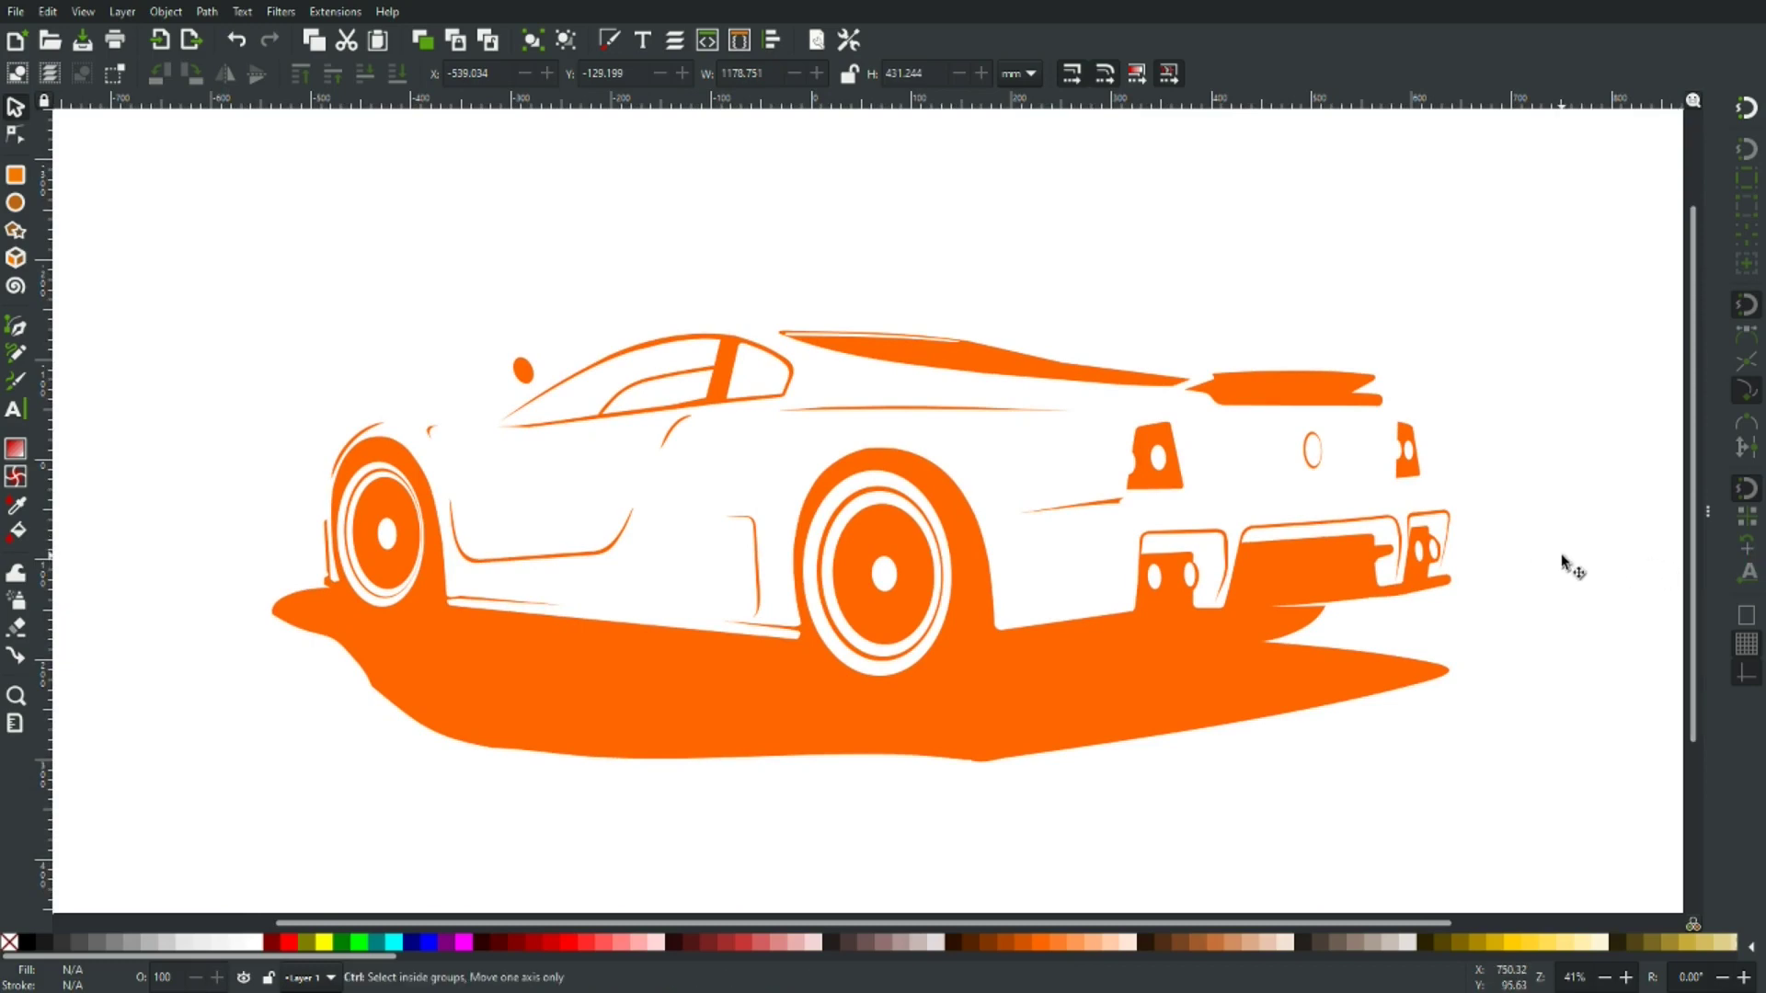
# Change the background rectangle's fill to black.
pyautogui.keyDown('ctrl'); pyautogui.scroll(-3, 1564, 564); pyautogui.keyUp('ctrl')
pyautogui.click(1332, 523)
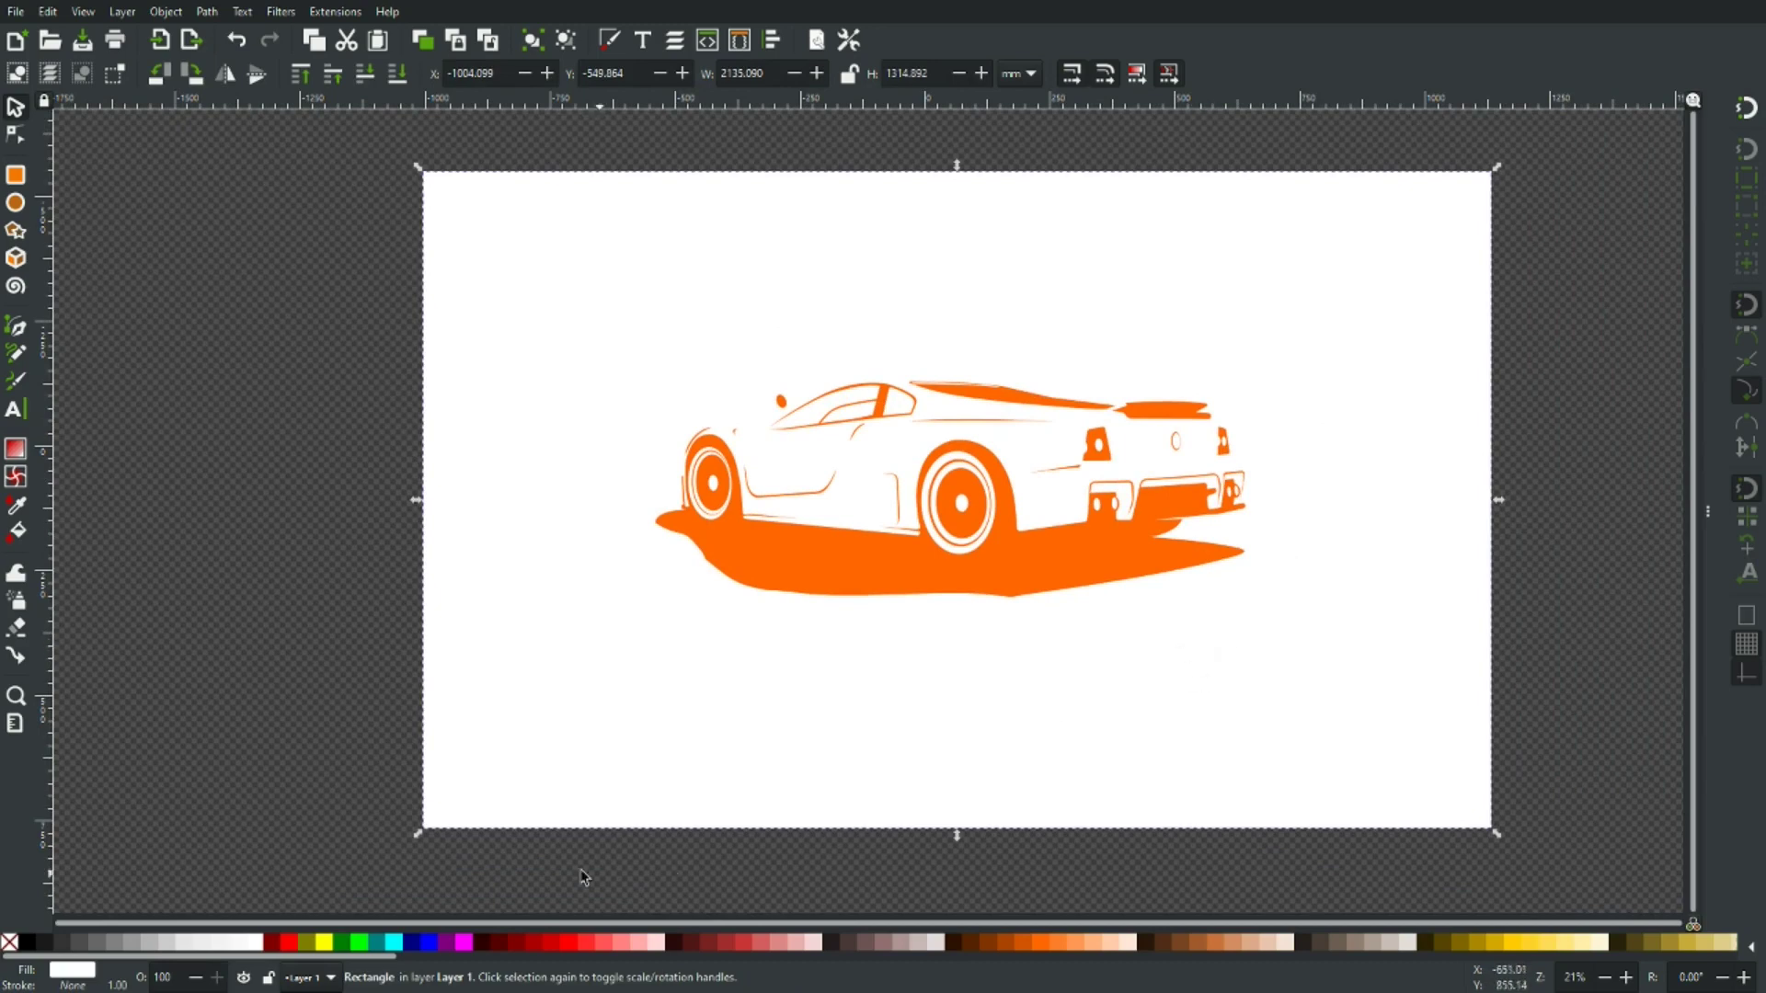
pyautogui.click(25, 943)
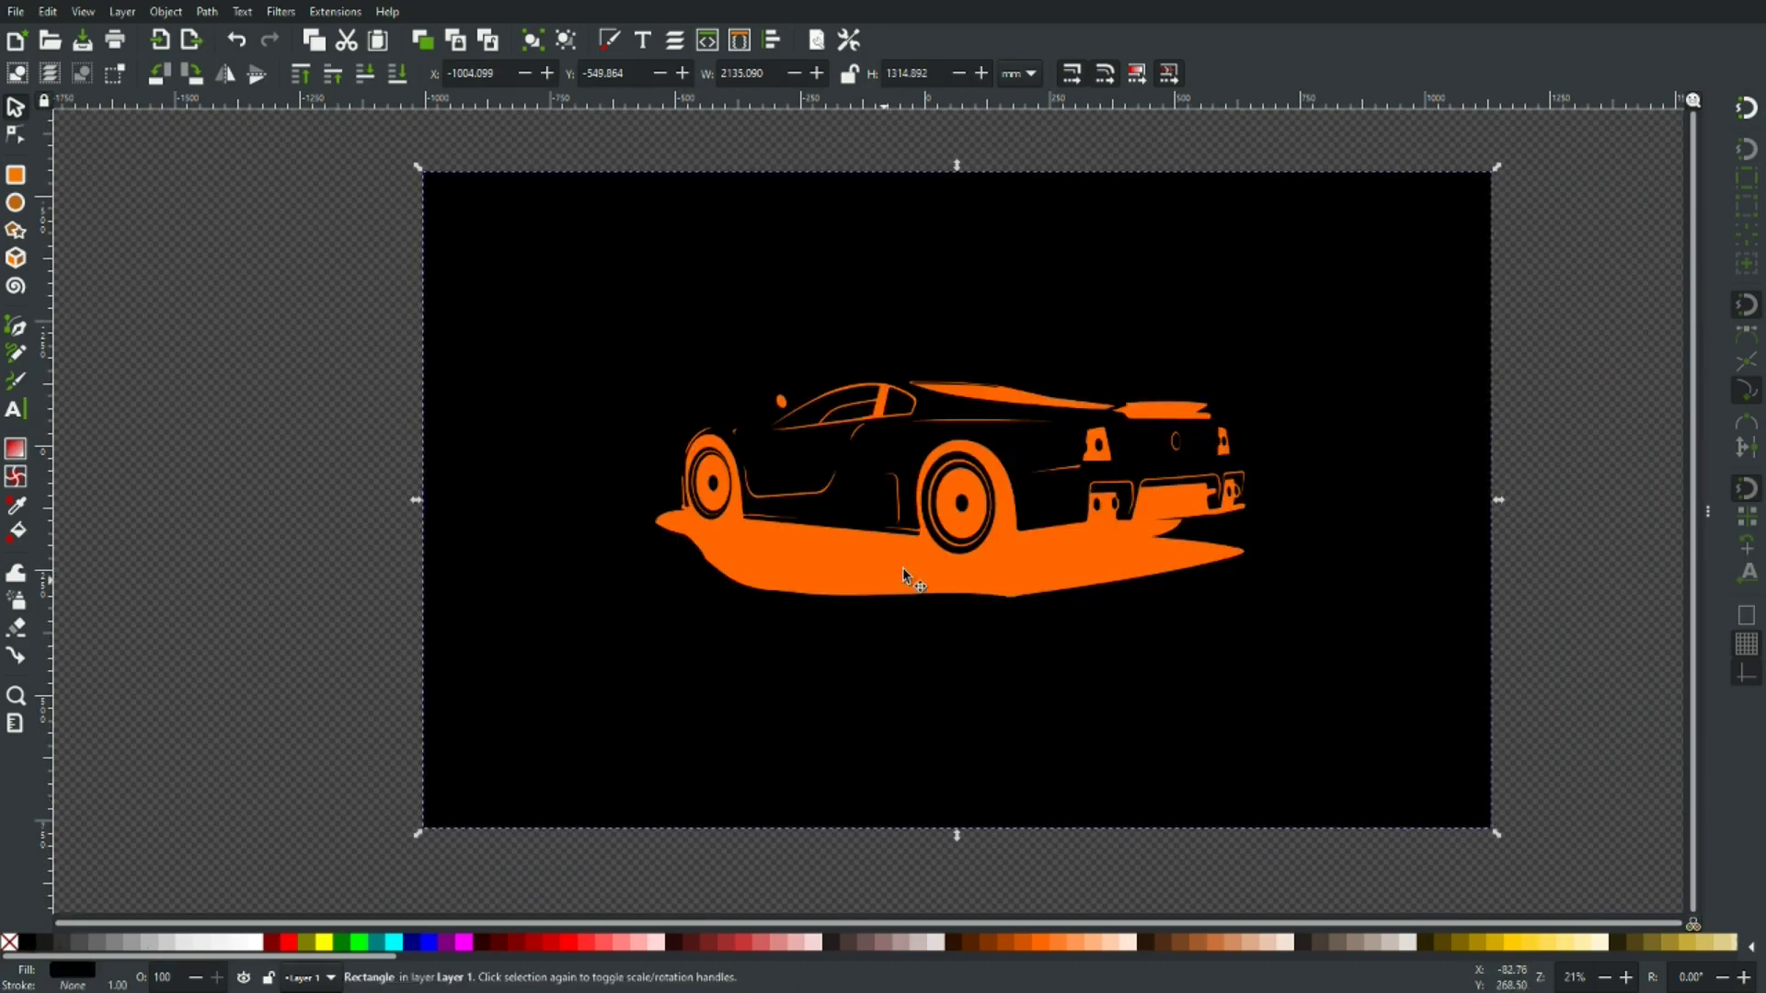
pyautogui.keyDown('ctrl'); pyautogui.scroll(2, 997, 474); pyautogui.keyUp('ctrl')
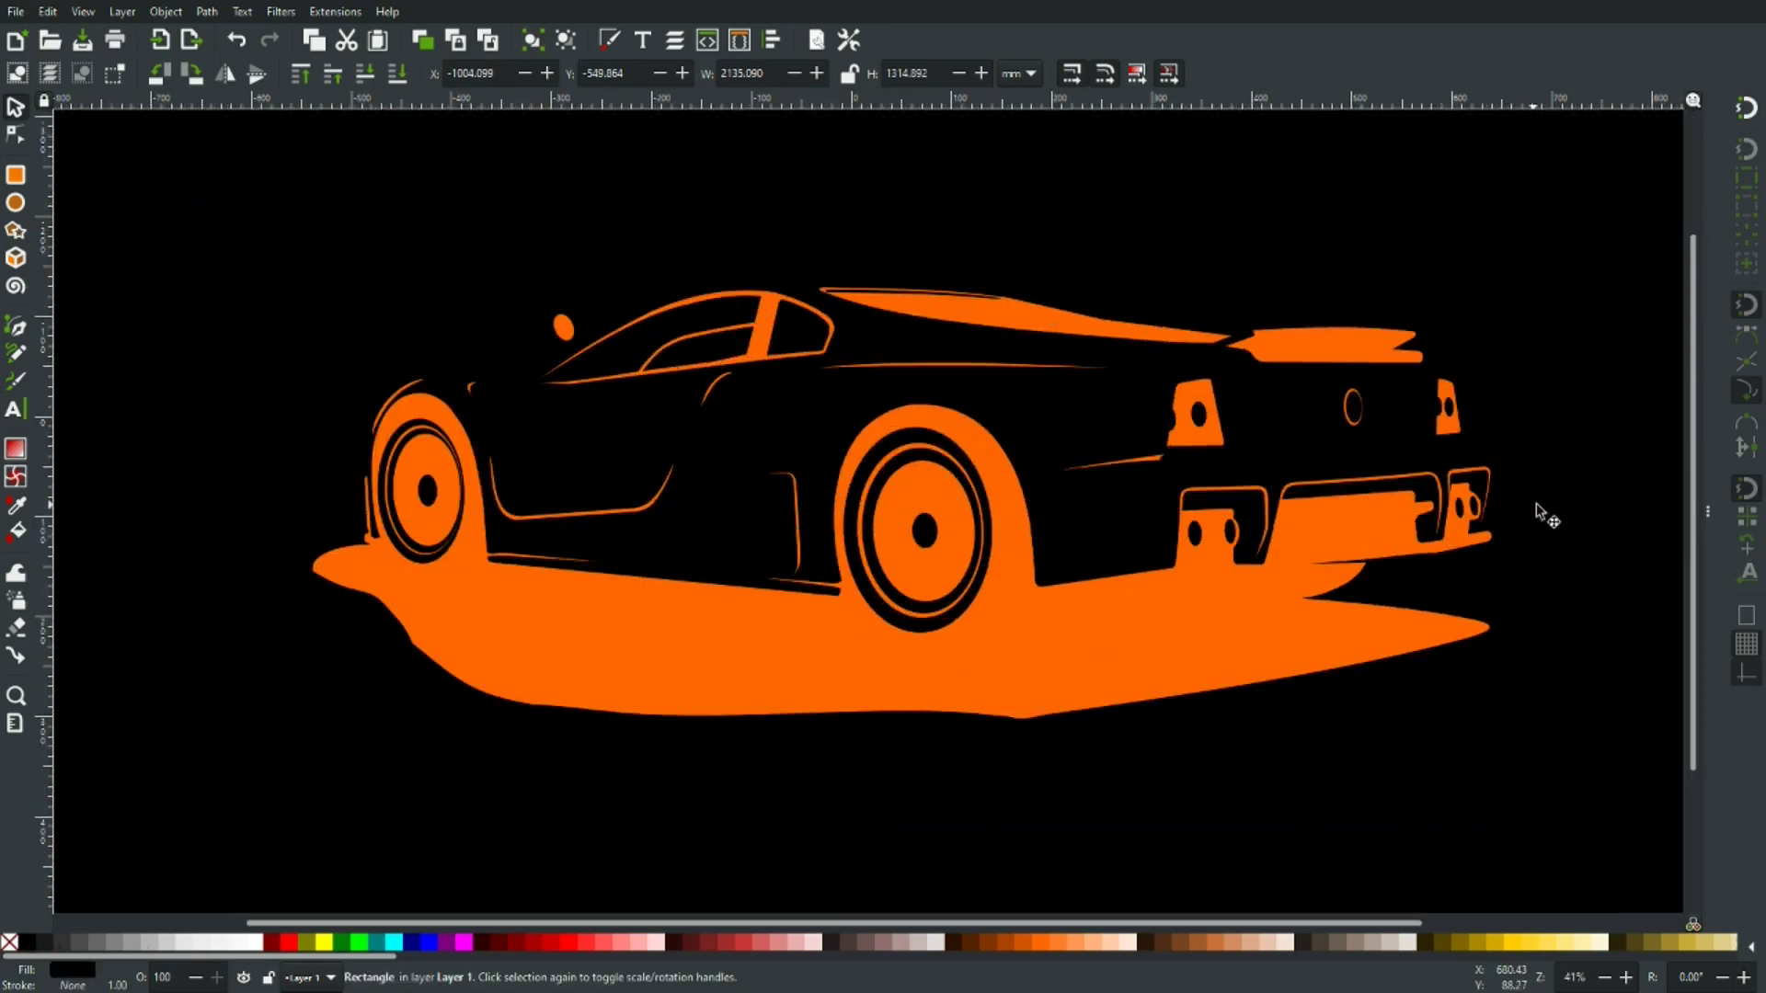